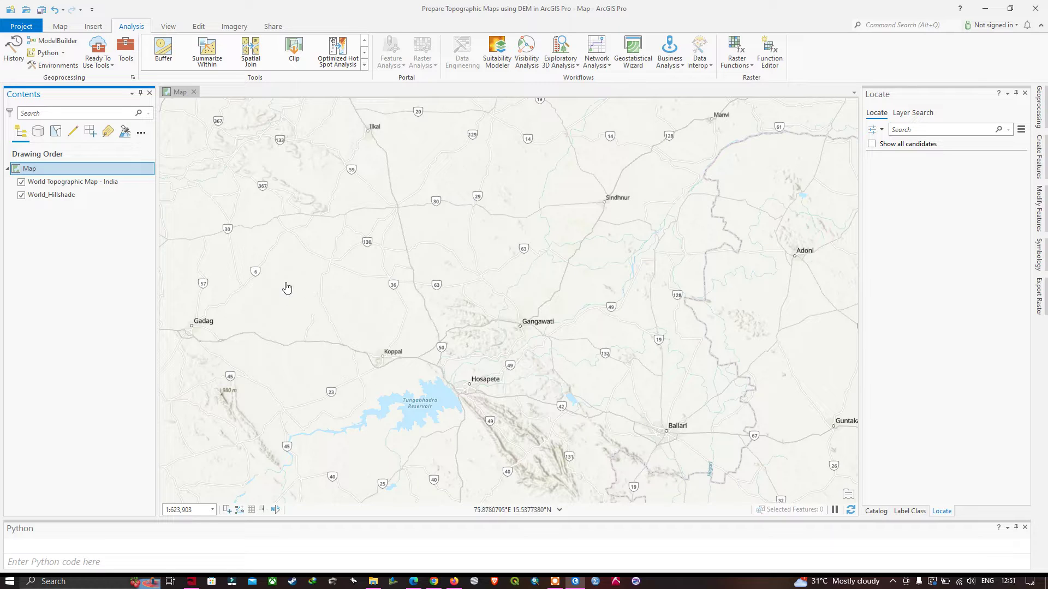
- Add the DEM raster n15_e076_1arc_v3.tif from the Terra_spatial Data folder to the map
{"action": "left_click", "coordinate": [60, 27]}
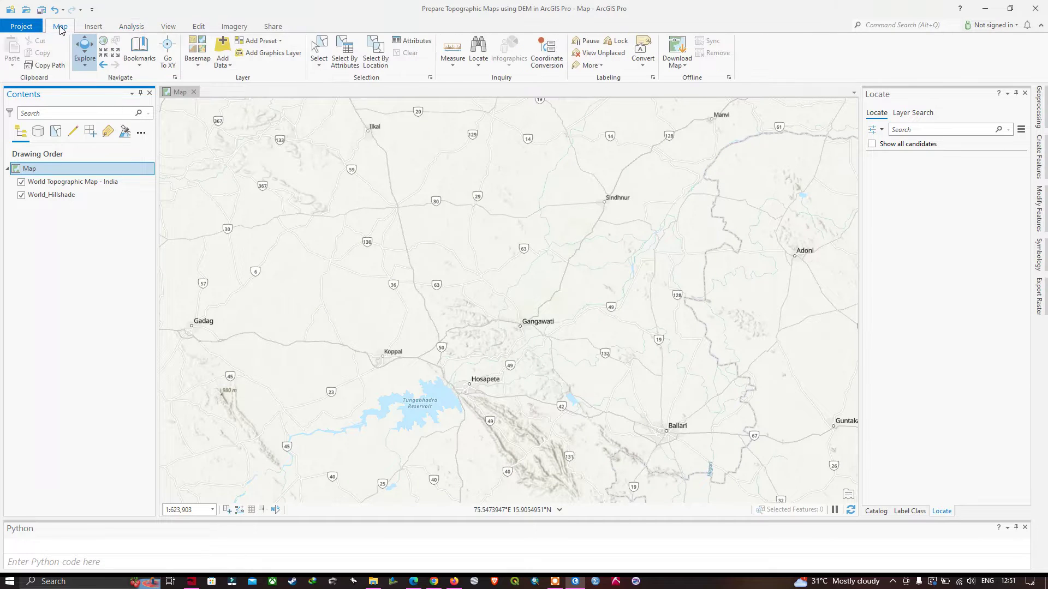
{"action": "left_click", "coordinate": [222, 66]}
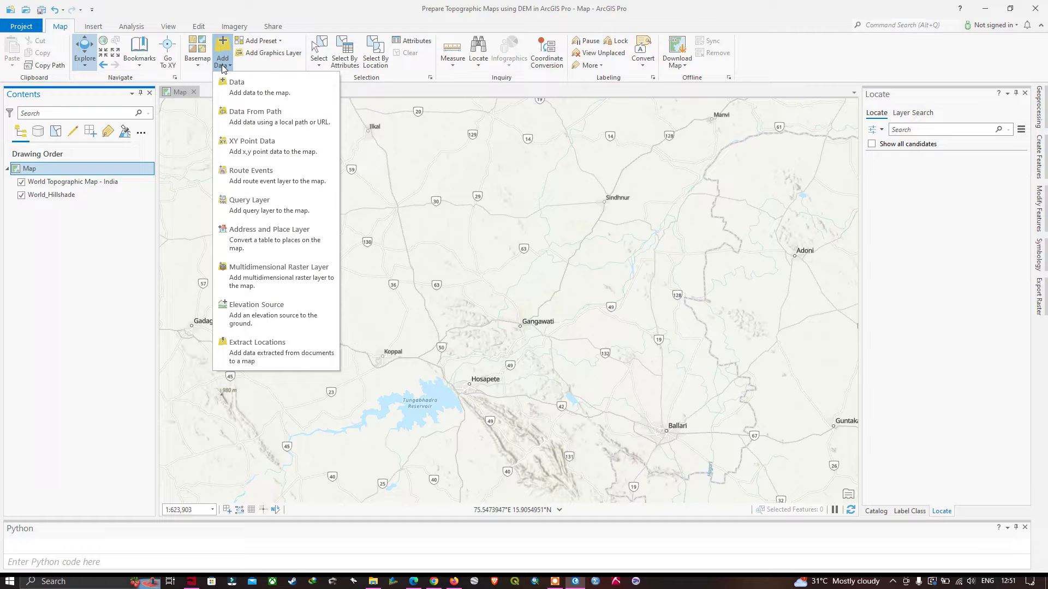
{"action": "left_click", "coordinate": [270, 94]}
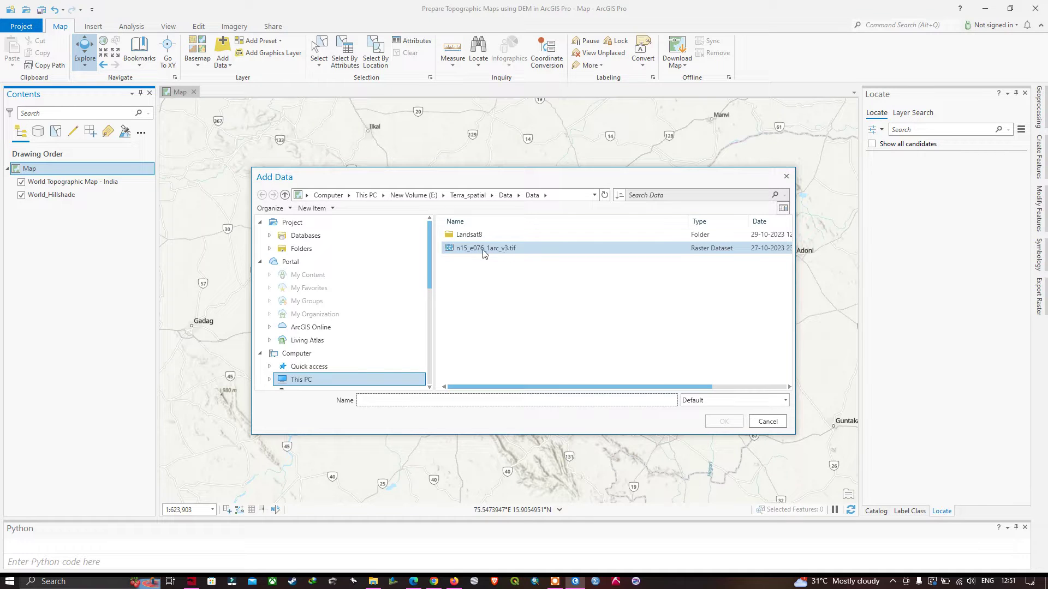
{"action": "left_click", "coordinate": [483, 252]}
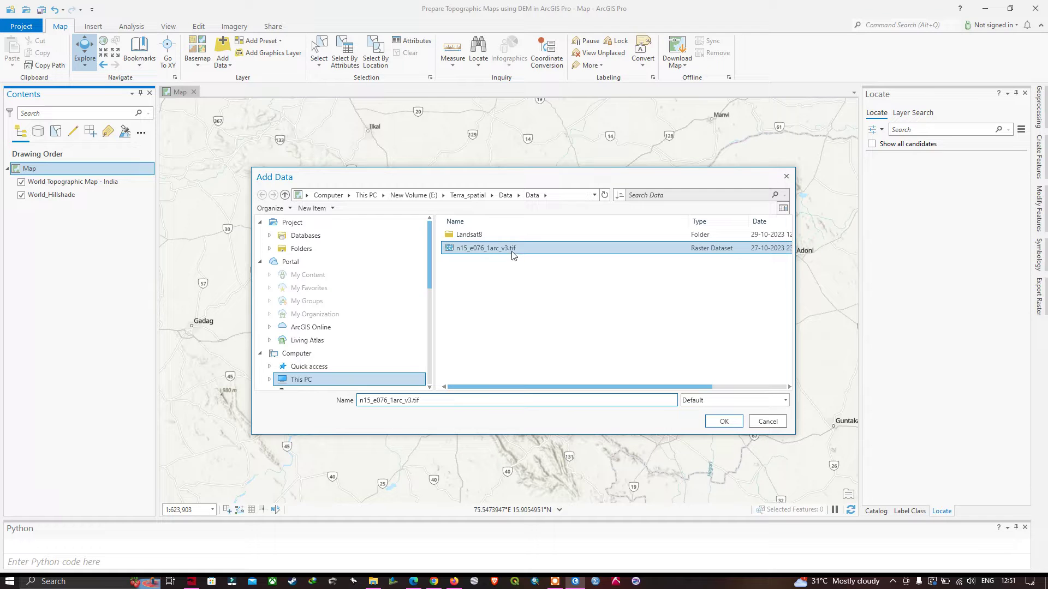
{"action": "left_click", "coordinate": [722, 424]}
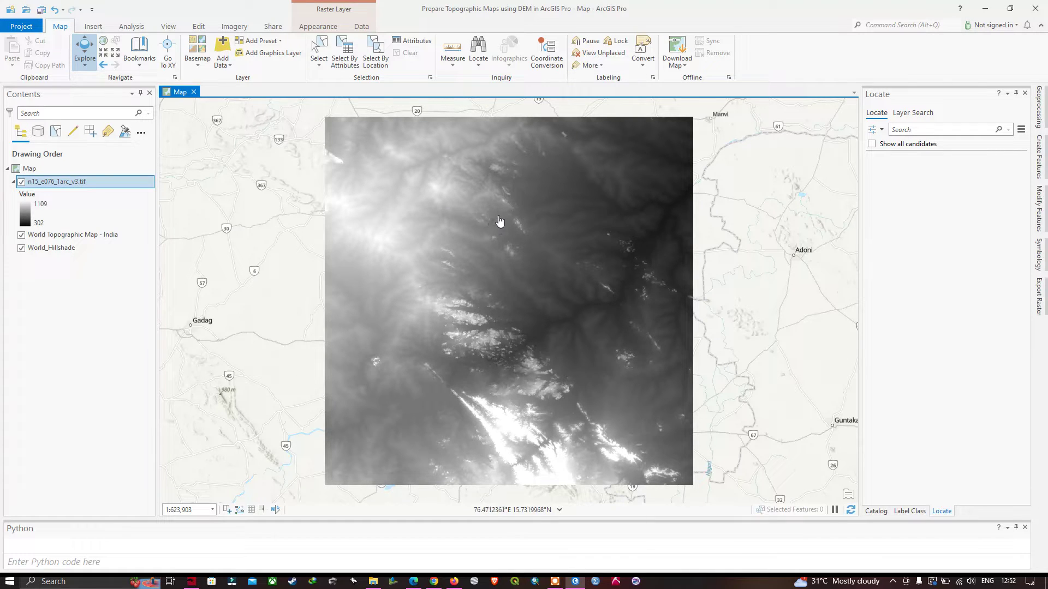
- Check the spatial reference of the added DEM layer in its source properties, and close the properties
{"action": "right_click", "coordinate": [53, 185]}
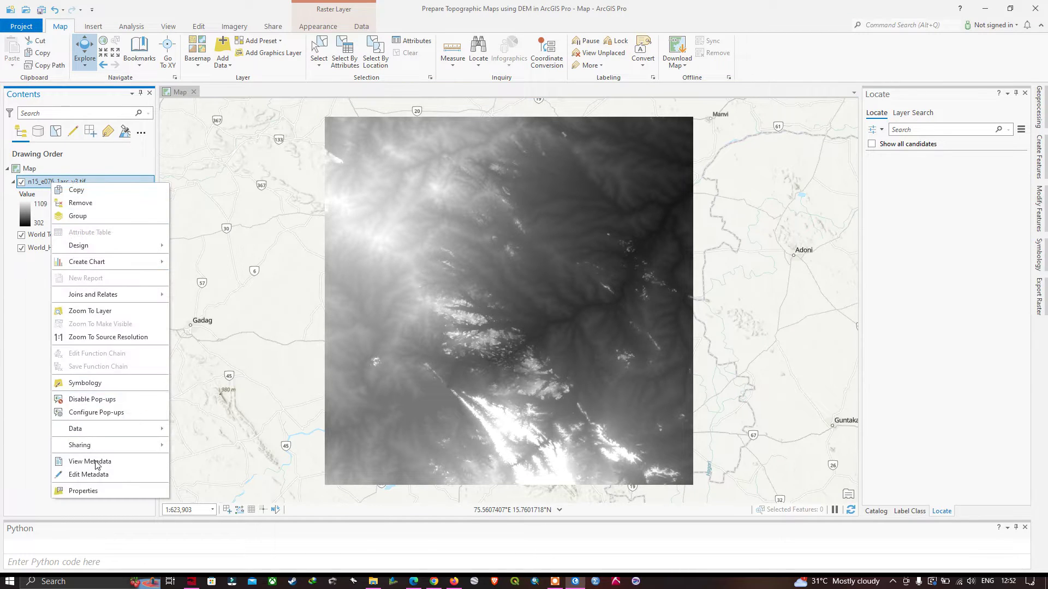
{"action": "left_click", "coordinate": [94, 487]}
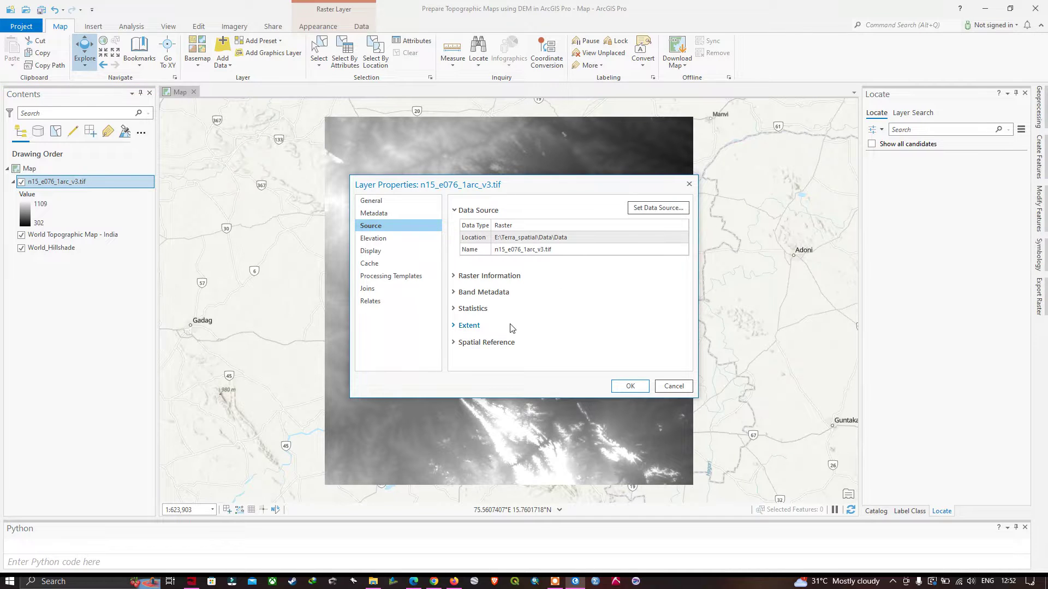
{"action": "left_click", "coordinate": [477, 346]}
{"action": "scroll", "coordinate": [510, 334], "scroll_direction": "down", "scroll_amount": 3}
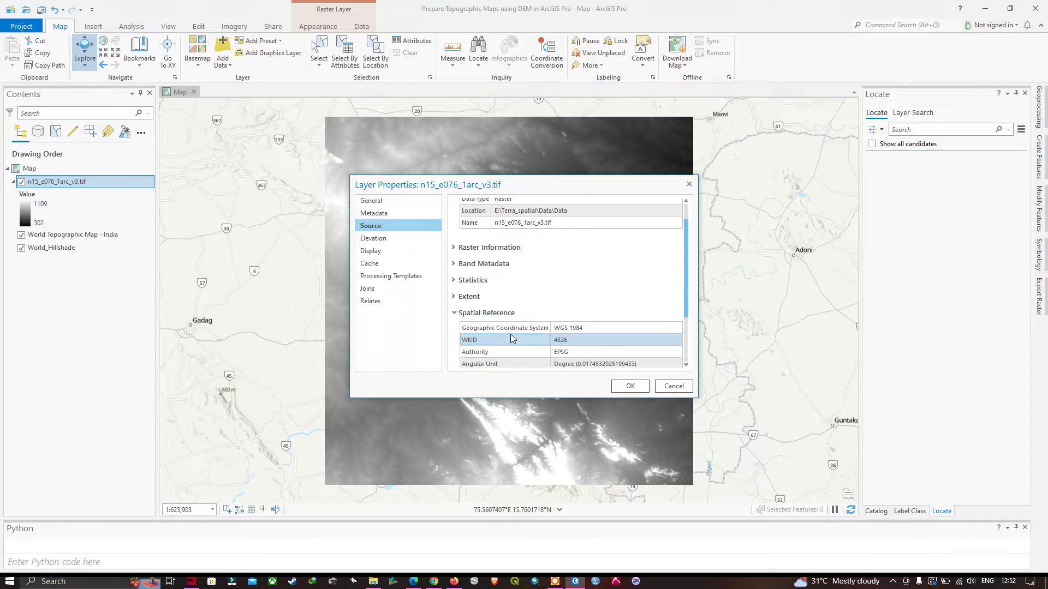
{"action": "left_click", "coordinate": [564, 275]}
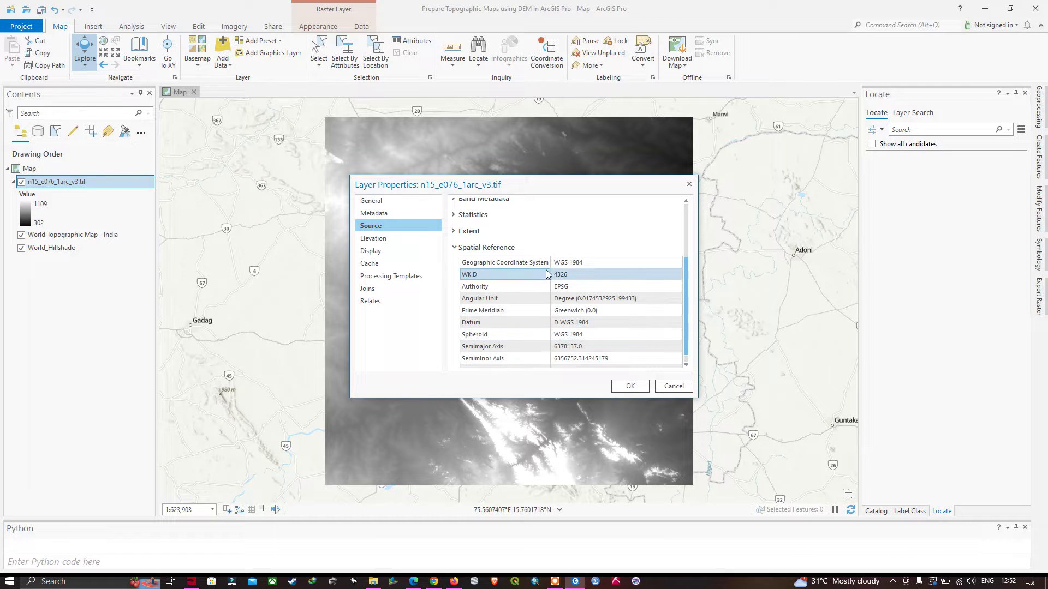
{"action": "left_click", "coordinate": [565, 264]}
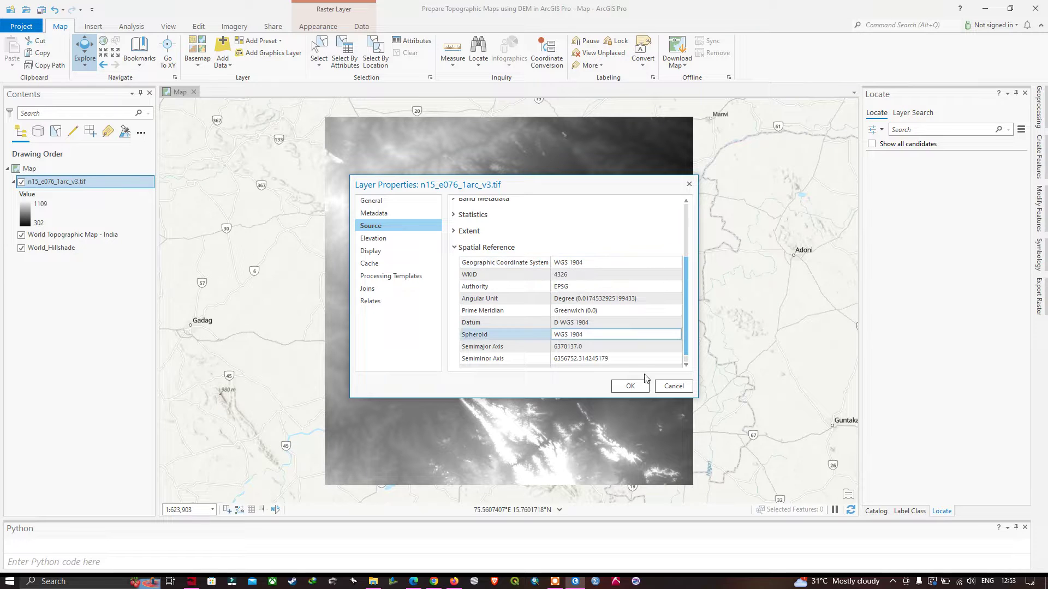
{"action": "left_click", "coordinate": [628, 388]}
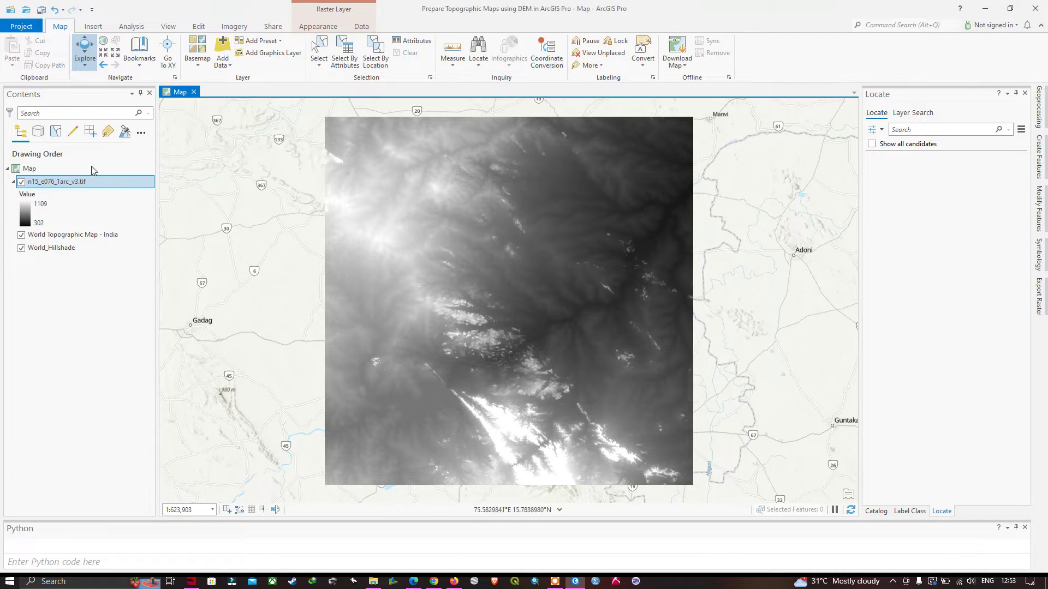
- Start a raster export of the DEM layer and set its output coordinate system to WGS 1984 UTM Zone 42N under Northern Hemisphere
{"action": "left_click", "coordinate": [57, 186]}
{"action": "right_click", "coordinate": [56, 186]}
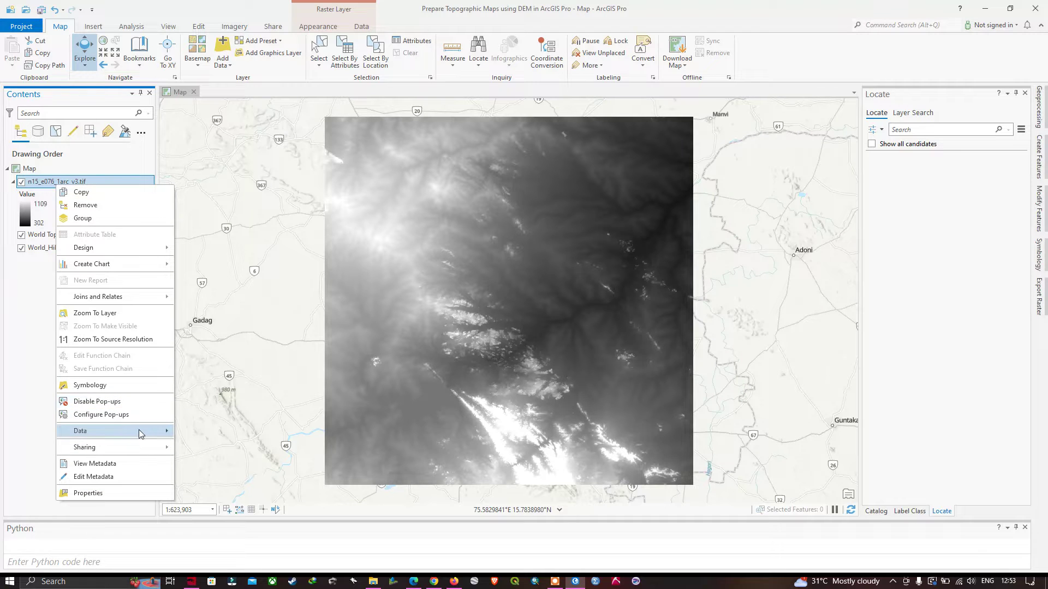
{"action": "mouse_move", "coordinate": [139, 433]}
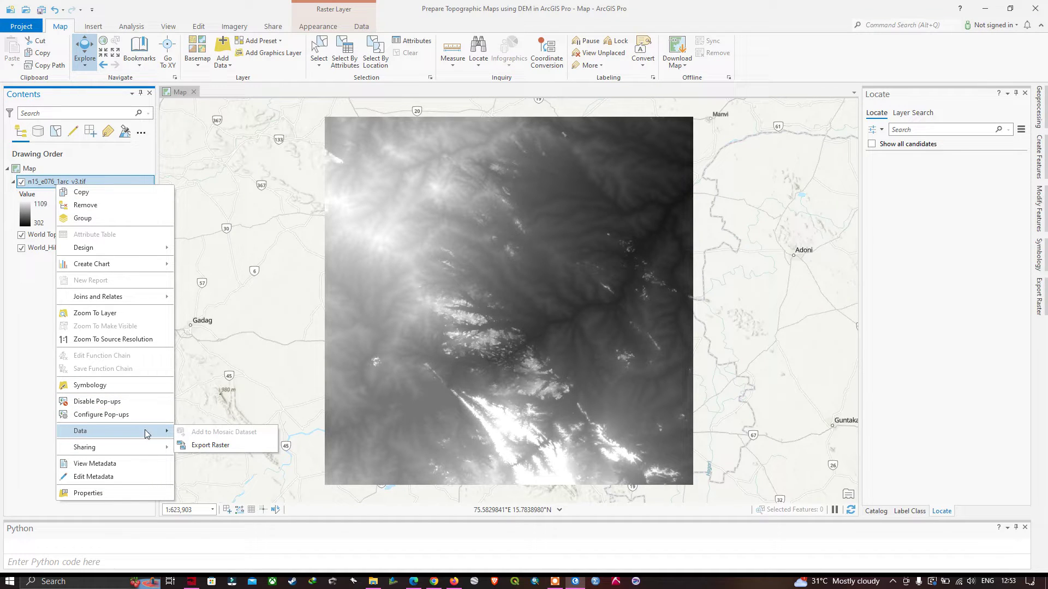
{"action": "left_click", "coordinate": [214, 446]}
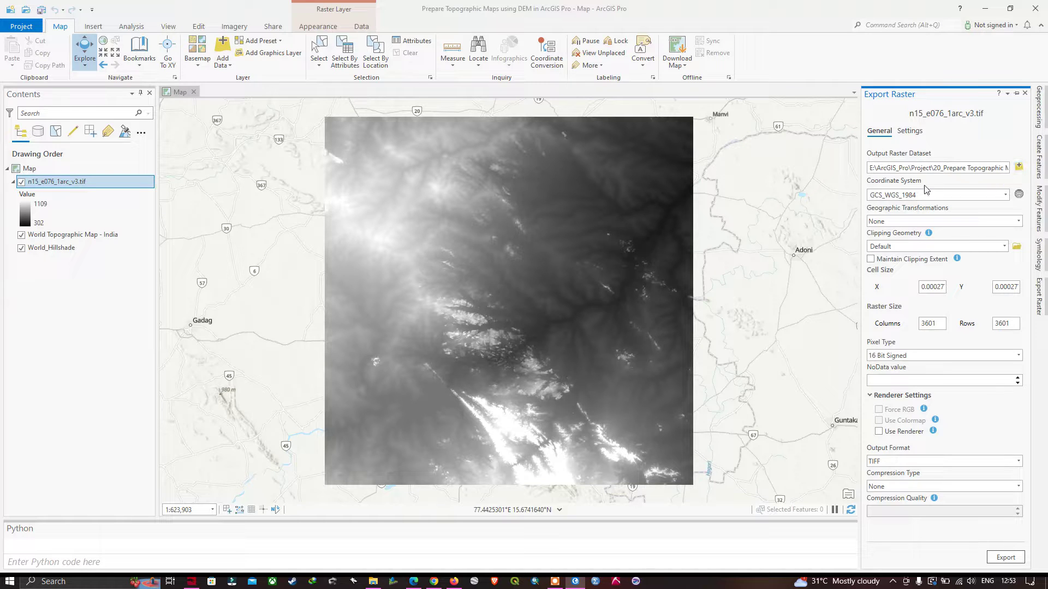
{"action": "left_click", "coordinate": [1019, 196]}
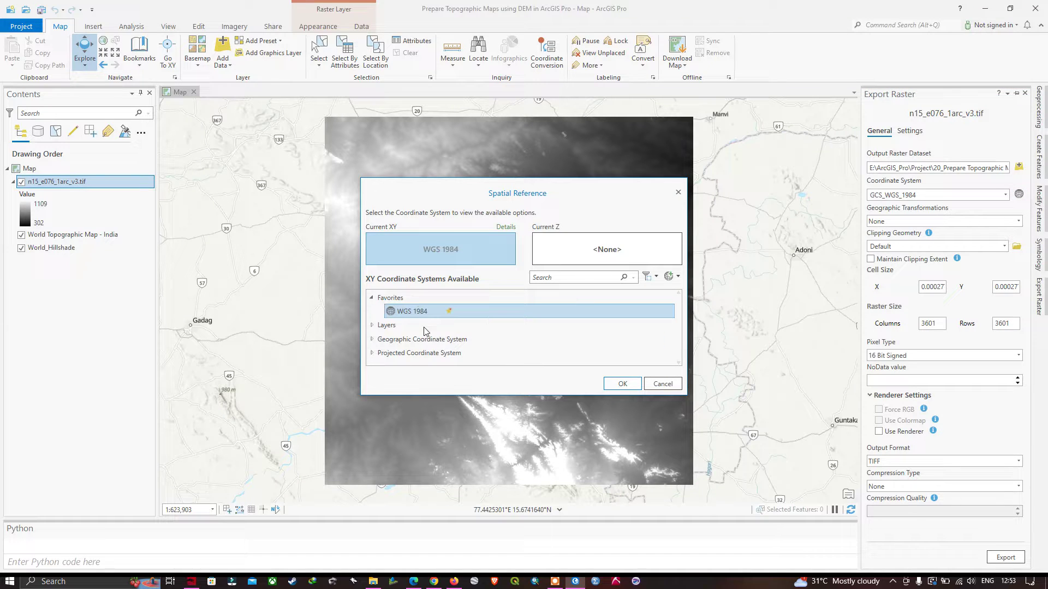
{"action": "left_click", "coordinate": [373, 353]}
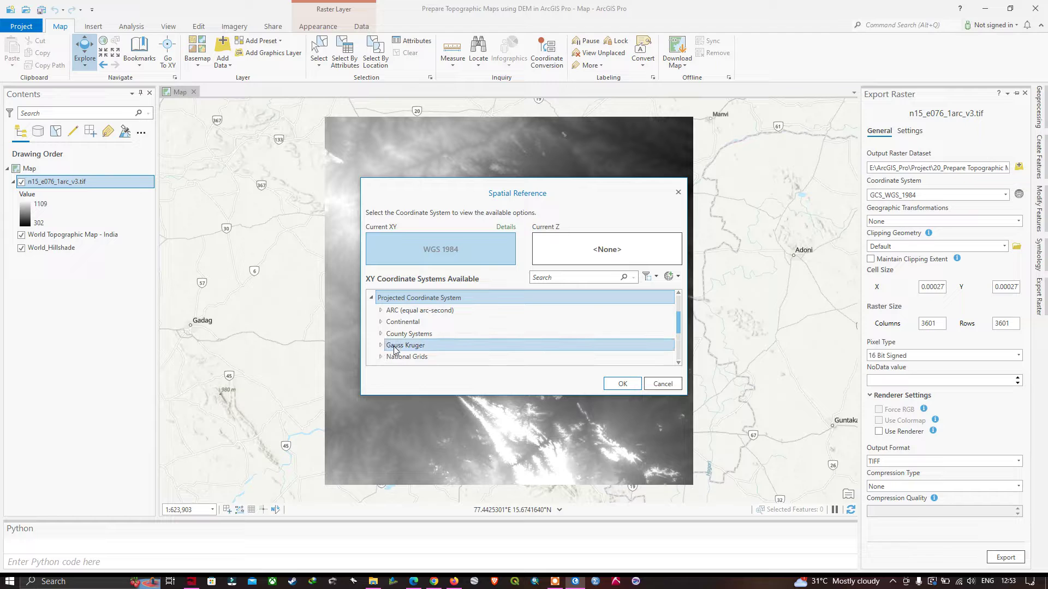
{"action": "scroll", "coordinate": [383, 327], "scroll_direction": "down", "scroll_amount": 3}
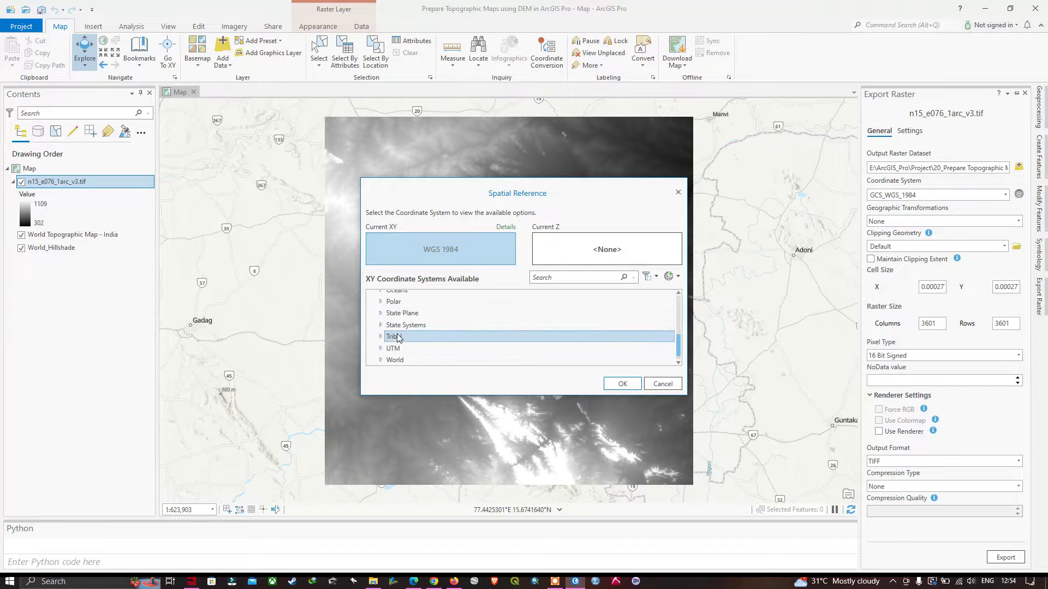
{"action": "left_click", "coordinate": [381, 348]}
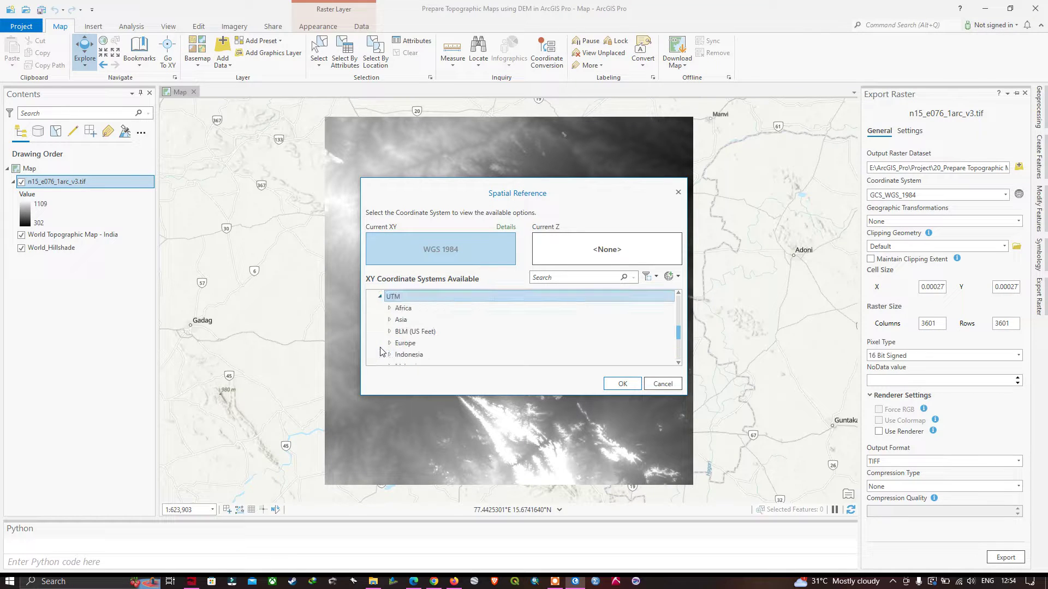
{"action": "scroll", "coordinate": [401, 328], "scroll_direction": "down", "scroll_amount": 2}
{"action": "scroll", "coordinate": [405, 321], "scroll_direction": "down", "scroll_amount": 1}
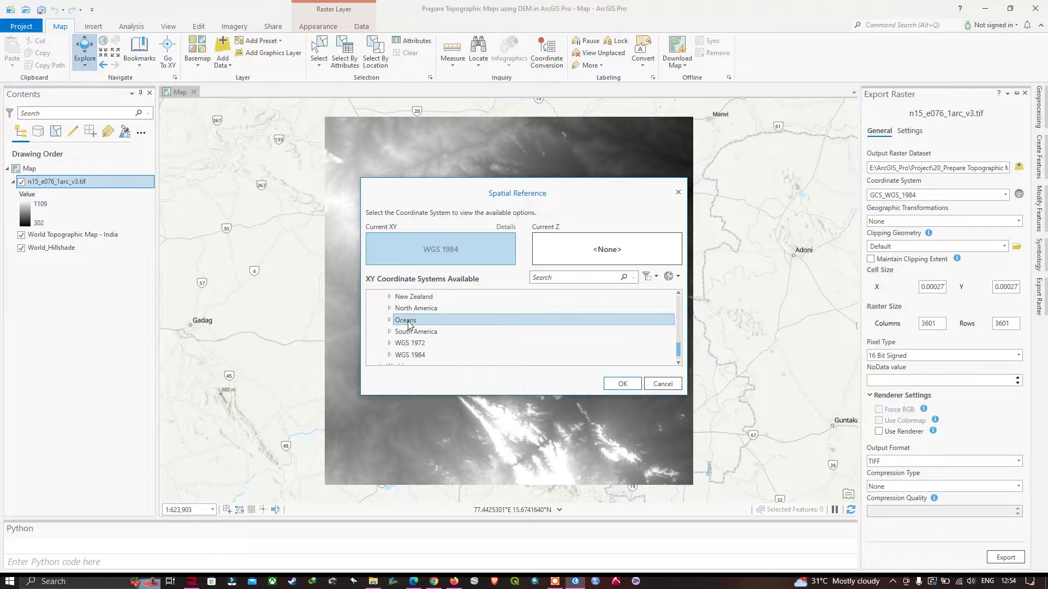
{"action": "left_click", "coordinate": [396, 355]}
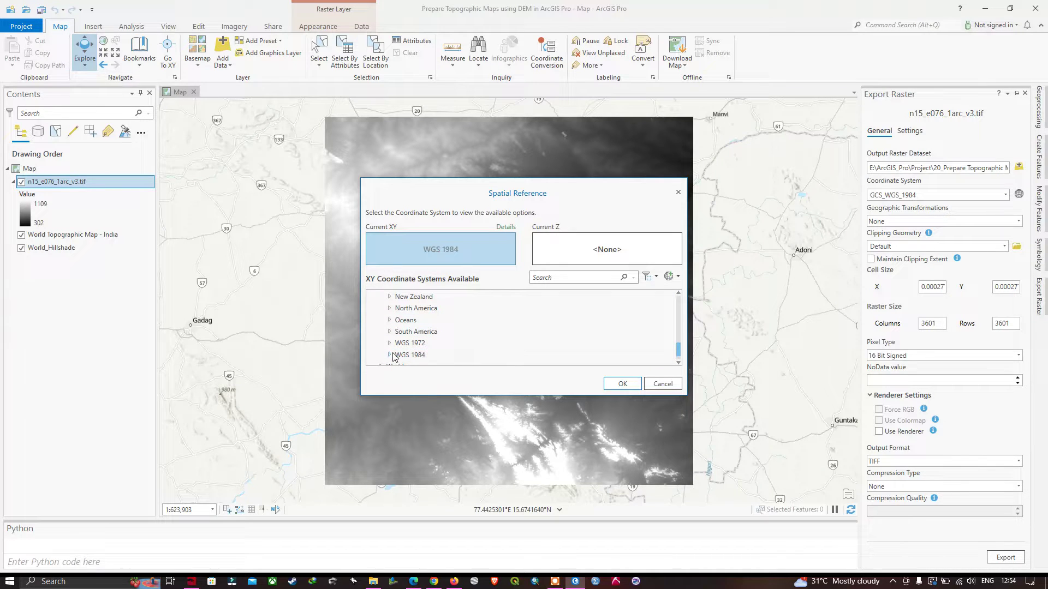
{"action": "left_click", "coordinate": [390, 355]}
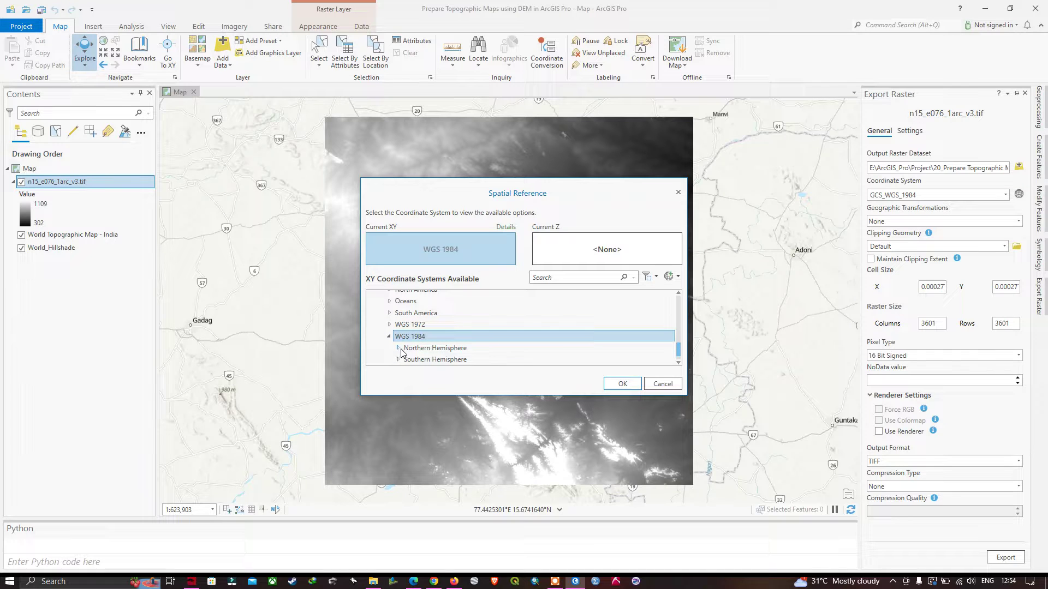
{"action": "left_click", "coordinate": [399, 349]}
{"action": "scroll", "coordinate": [487, 350], "scroll_direction": "down", "scroll_amount": 3}
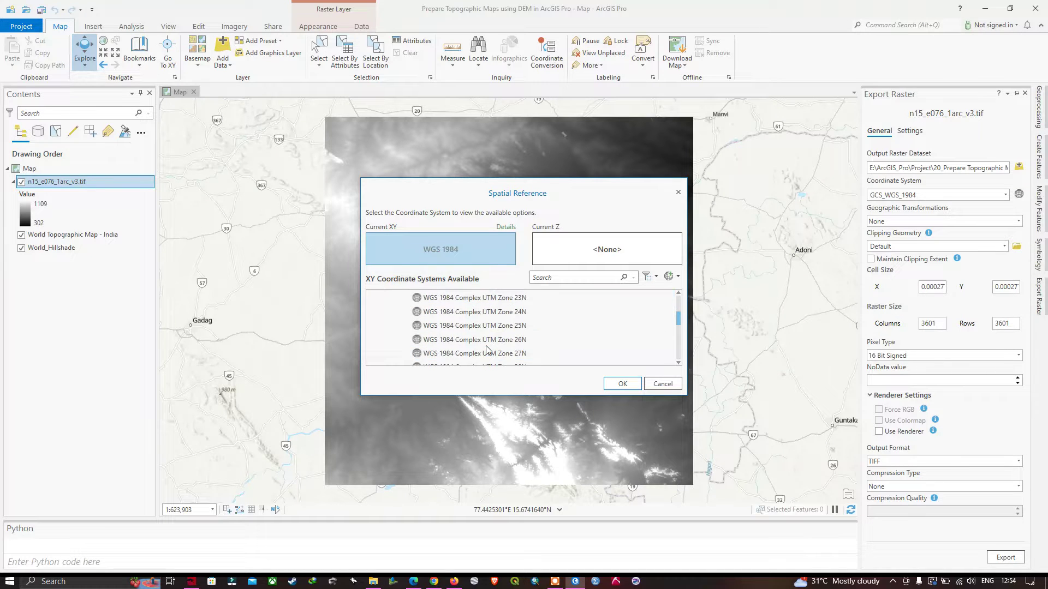
{"action": "scroll", "coordinate": [487, 350], "scroll_direction": "down", "scroll_amount": 10}
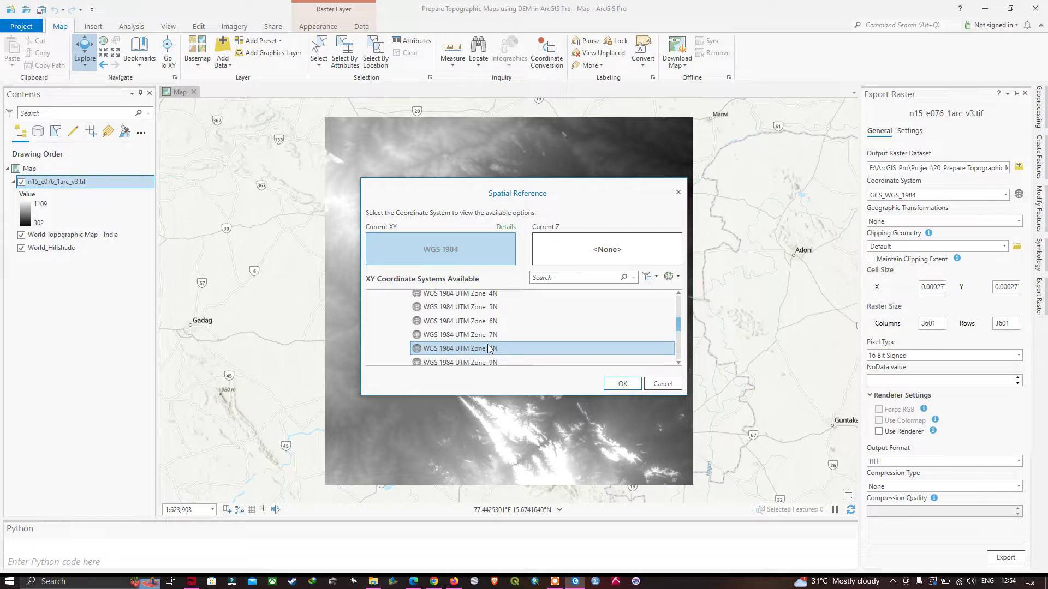
{"action": "scroll", "coordinate": [488, 350], "scroll_direction": "down", "scroll_amount": 4}
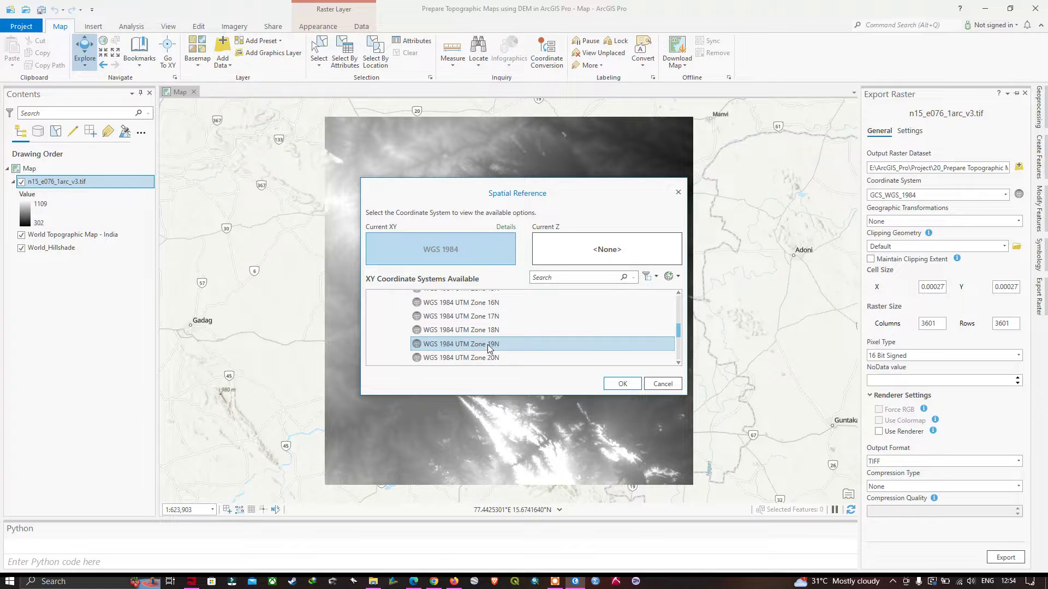
{"action": "scroll", "coordinate": [489, 349], "scroll_direction": "down", "scroll_amount": 1}
{"action": "scroll", "coordinate": [492, 349], "scroll_direction": "down", "scroll_amount": 2}
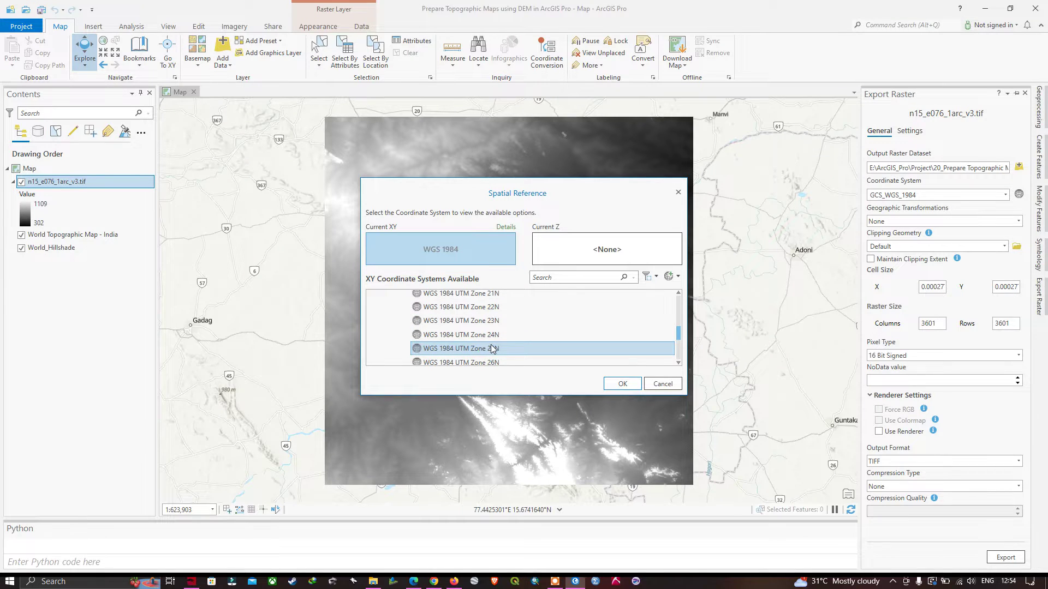
{"action": "scroll", "coordinate": [493, 349], "scroll_direction": "down", "scroll_amount": 1}
{"action": "scroll", "coordinate": [491, 349], "scroll_direction": "down", "scroll_amount": 5}
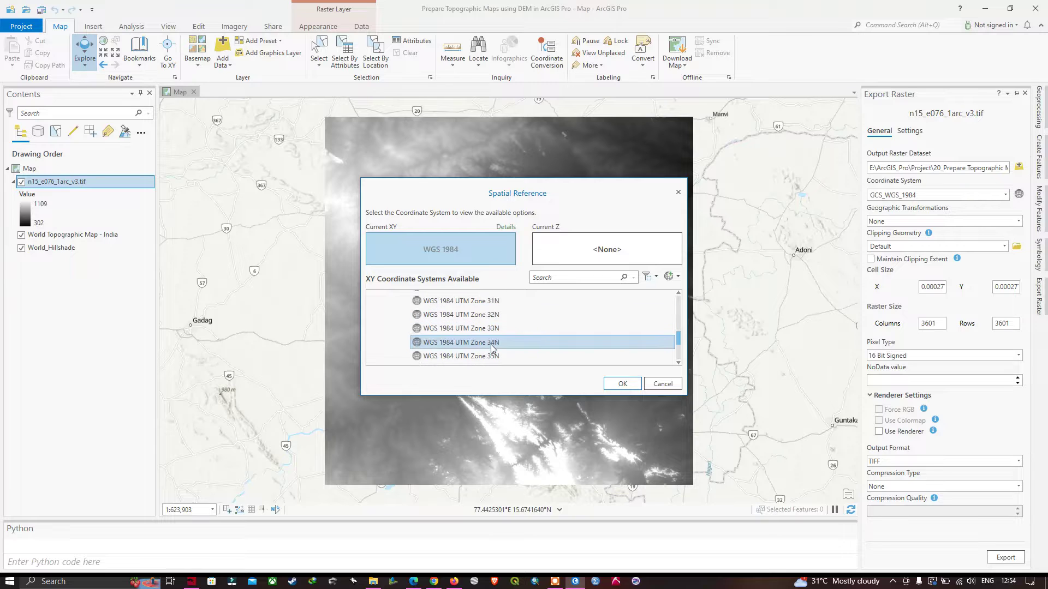
{"action": "scroll", "coordinate": [493, 349], "scroll_direction": "down", "scroll_amount": 2}
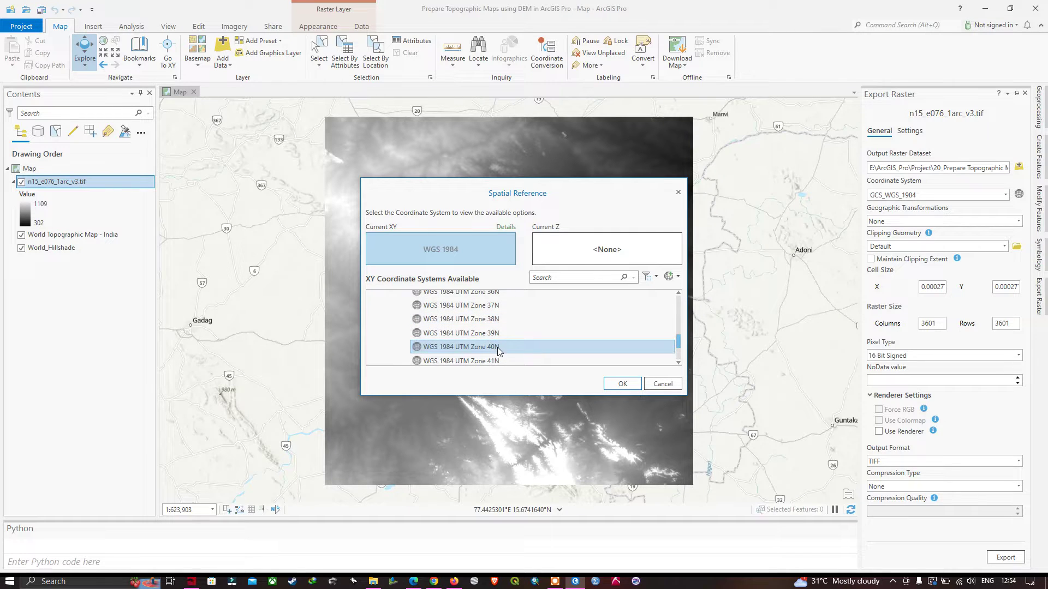
{"action": "scroll", "coordinate": [497, 348], "scroll_direction": "down", "scroll_amount": 1}
{"action": "left_click", "coordinate": [494, 349]}
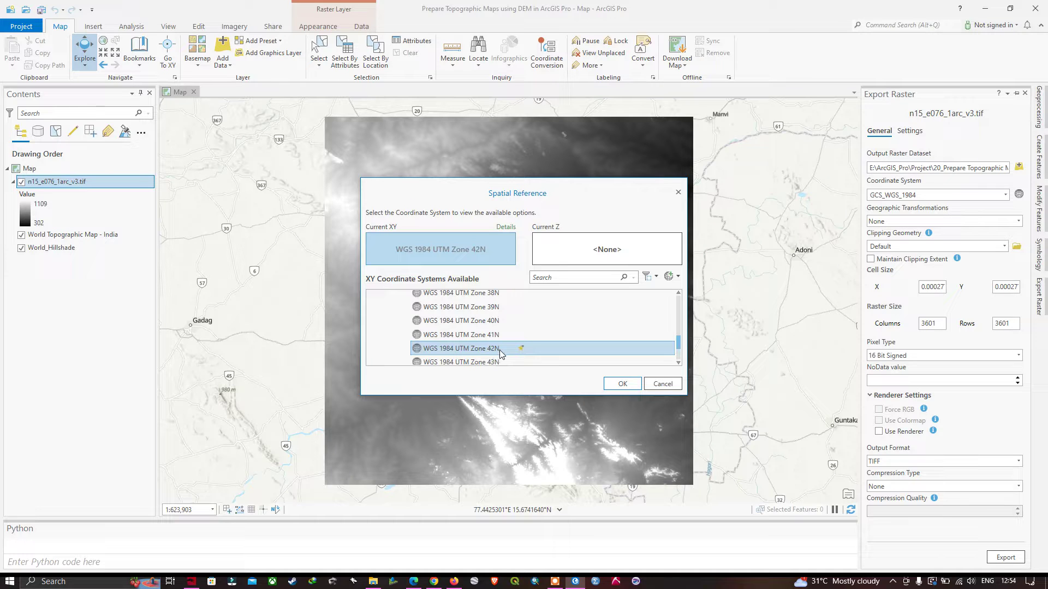
{"action": "left_click", "coordinate": [624, 383]}
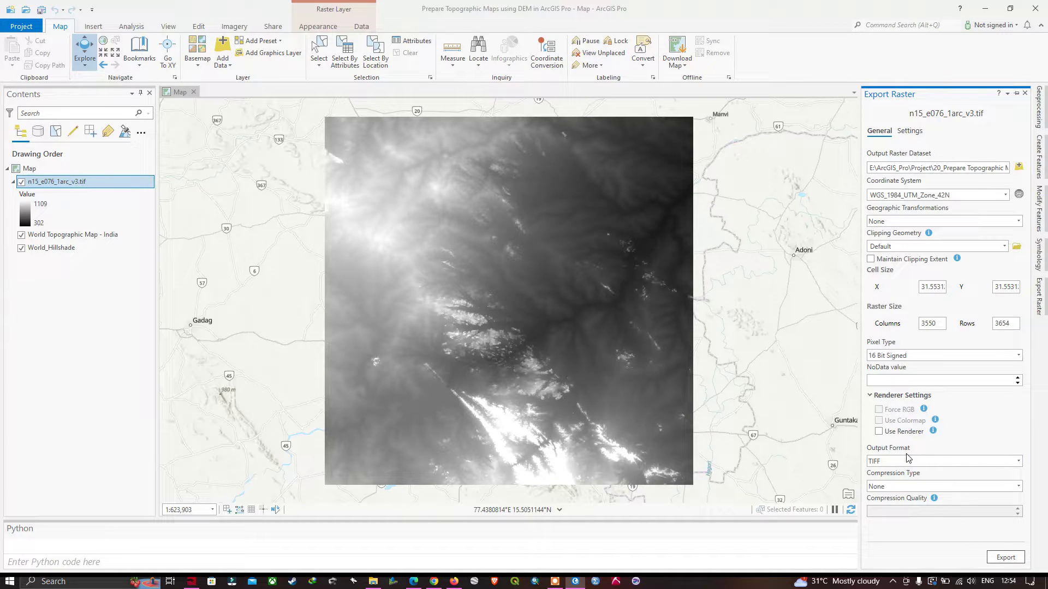
- Choose TIFF as the output format and export the reprojected DEM raster
{"action": "left_click", "coordinate": [1009, 464]}
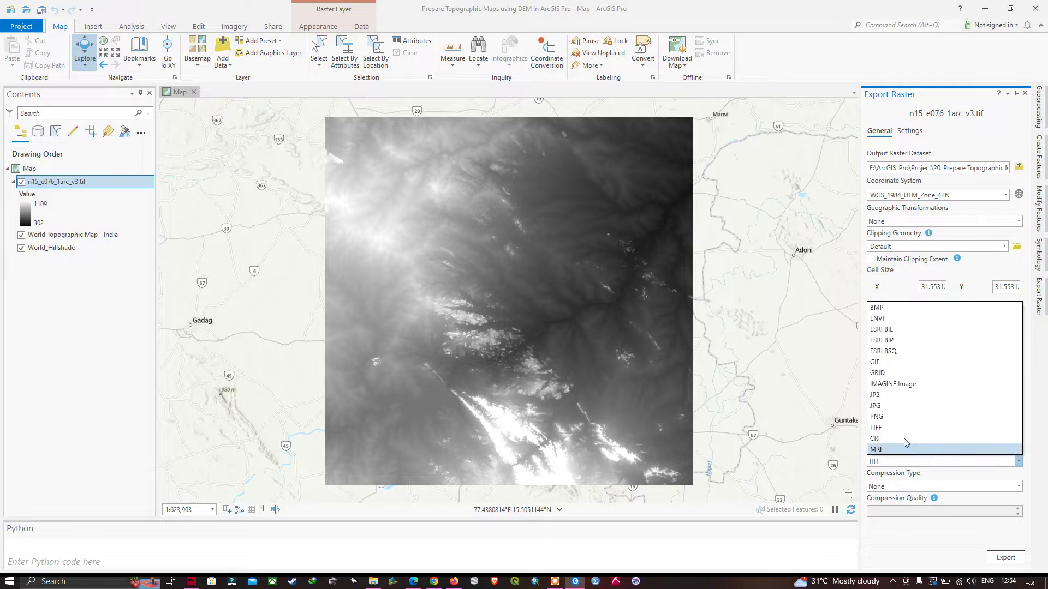
{"action": "left_click", "coordinate": [877, 429]}
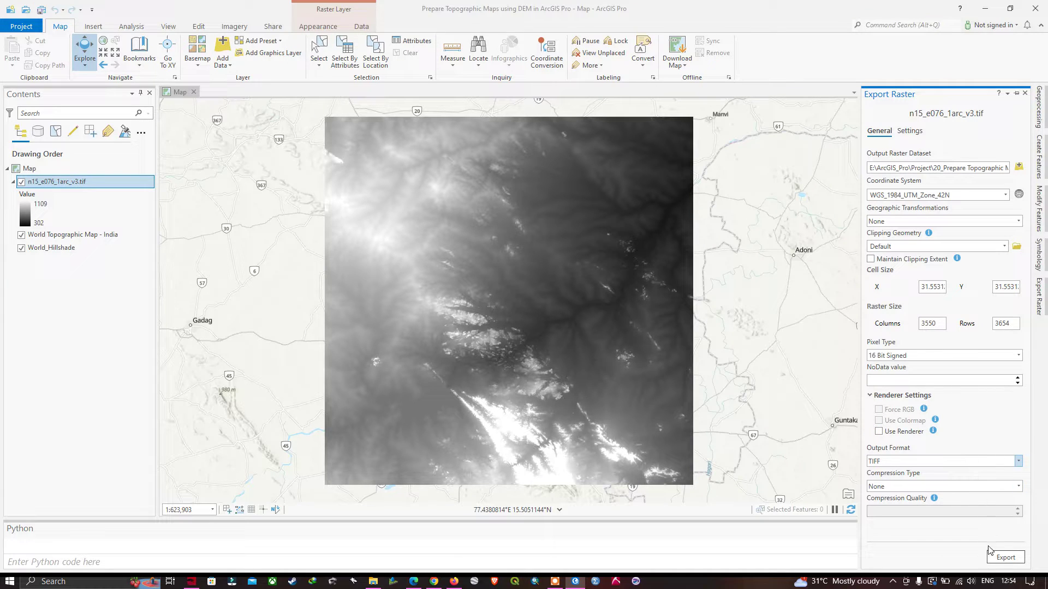
{"action": "left_click", "coordinate": [1005, 558]}
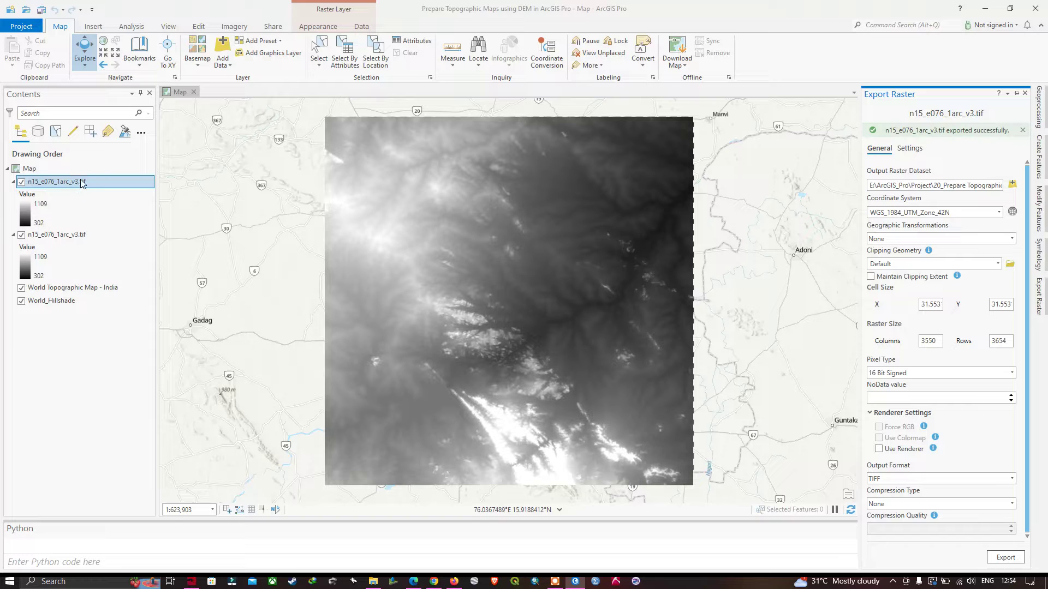
- Inspect the spatial reference of the newly exported DEM layer in its source properties
{"action": "left_click", "coordinate": [73, 183]}
{"action": "right_click", "coordinate": [72, 183]}
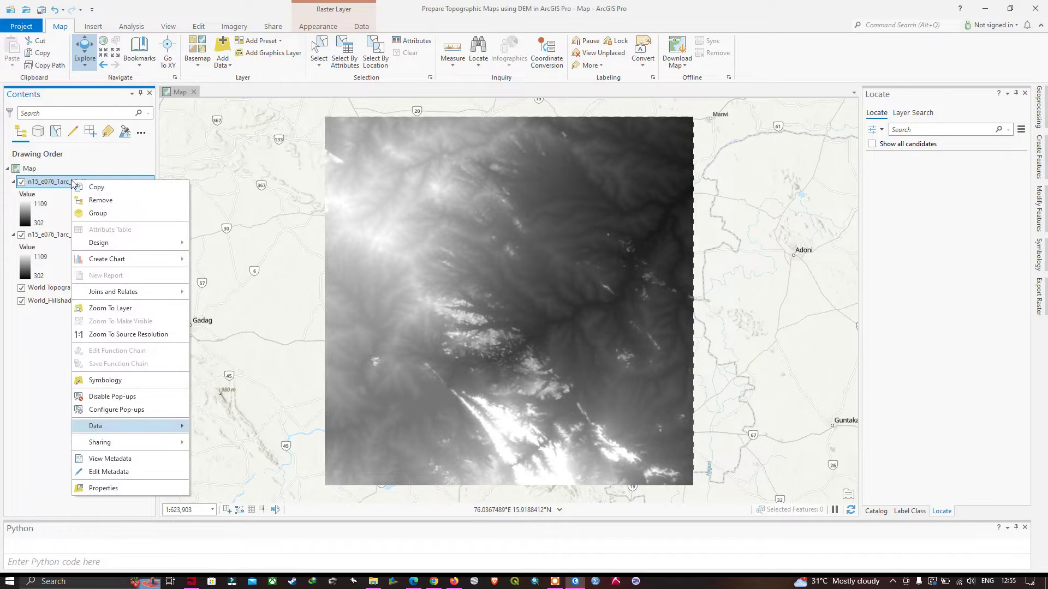
{"action": "left_click", "coordinate": [132, 487]}
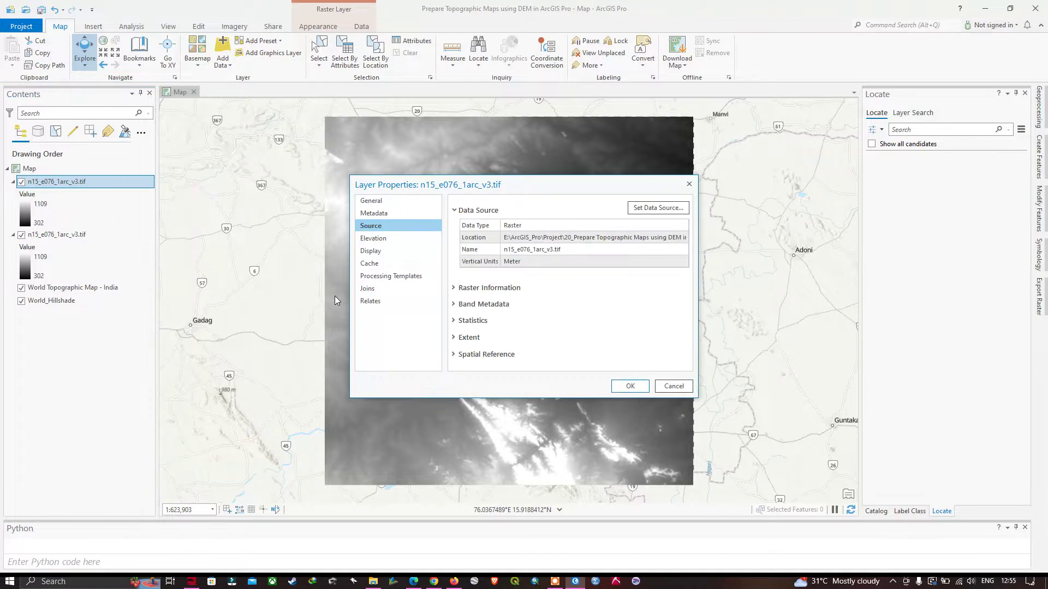
{"action": "left_click", "coordinate": [485, 355]}
{"action": "scroll", "coordinate": [502, 333], "scroll_direction": "down", "scroll_amount": 2}
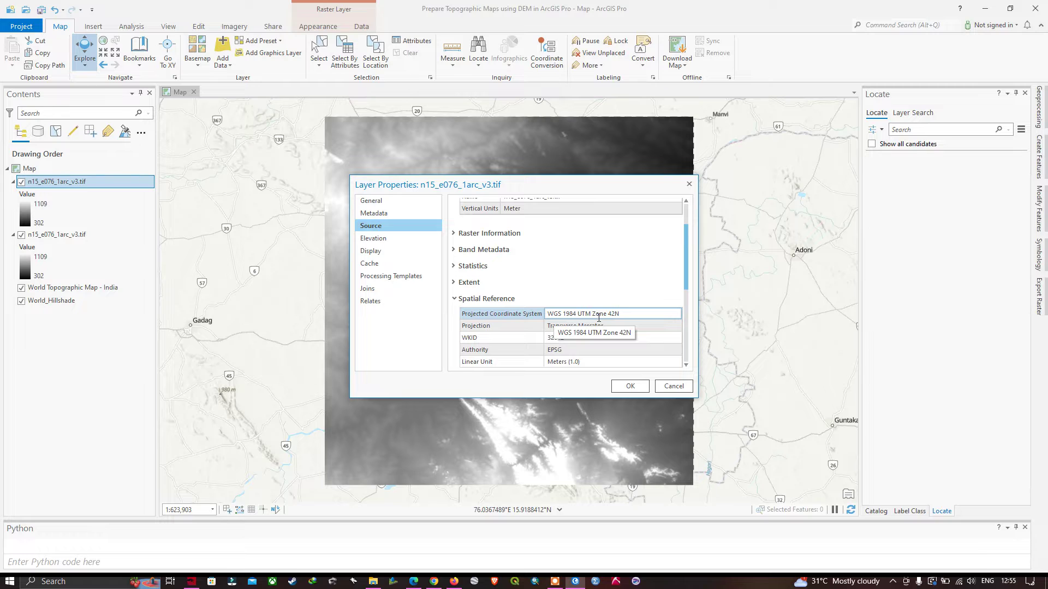
- Close the layer properties and remove the original, unprojected DEM layer from the map
{"action": "left_click", "coordinate": [630, 386]}
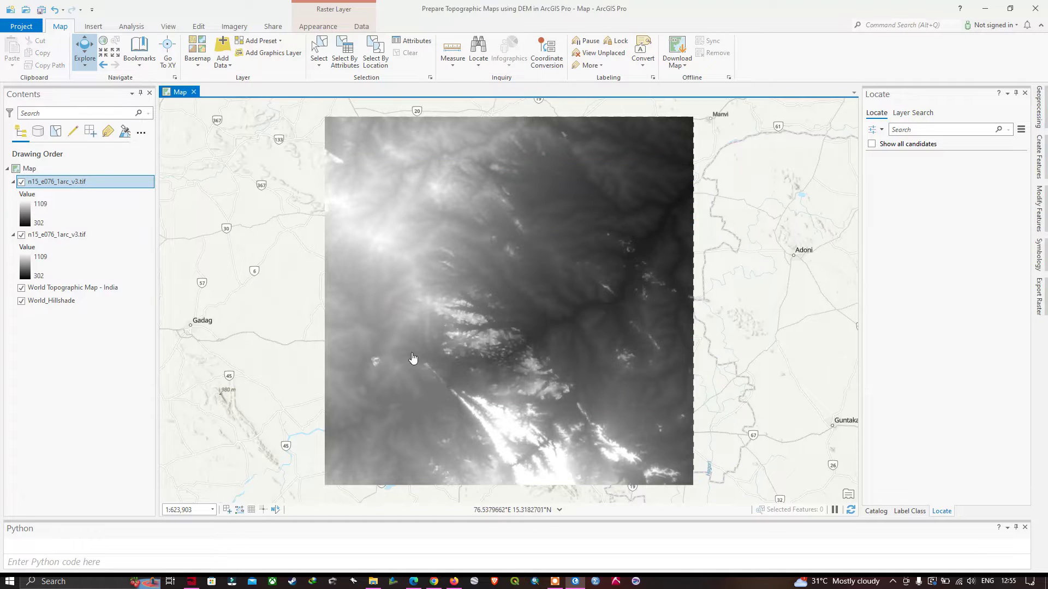
{"action": "right_click", "coordinate": [46, 235]}
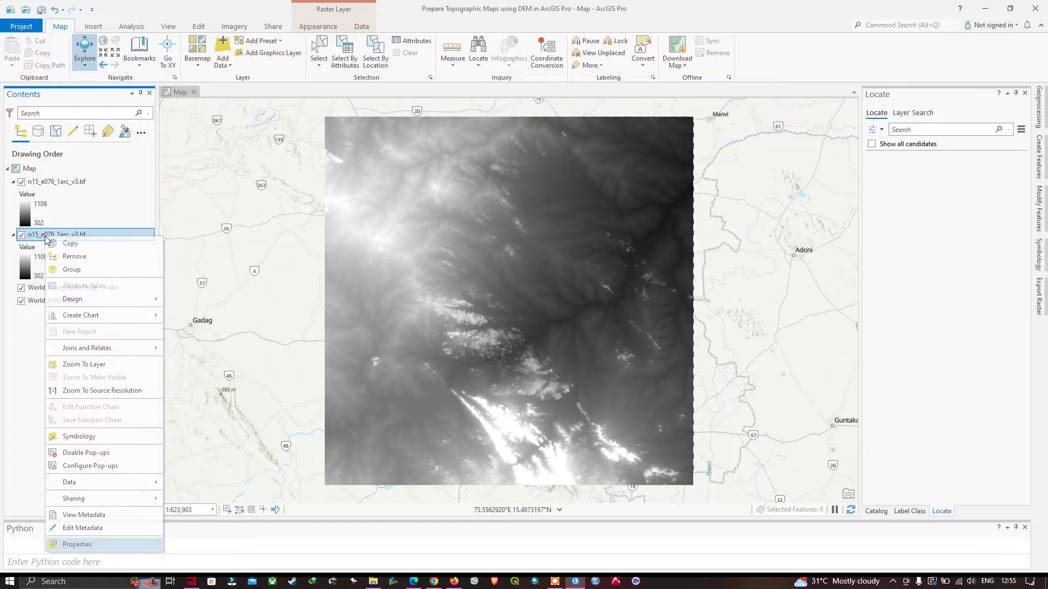
{"action": "left_click", "coordinate": [84, 256]}
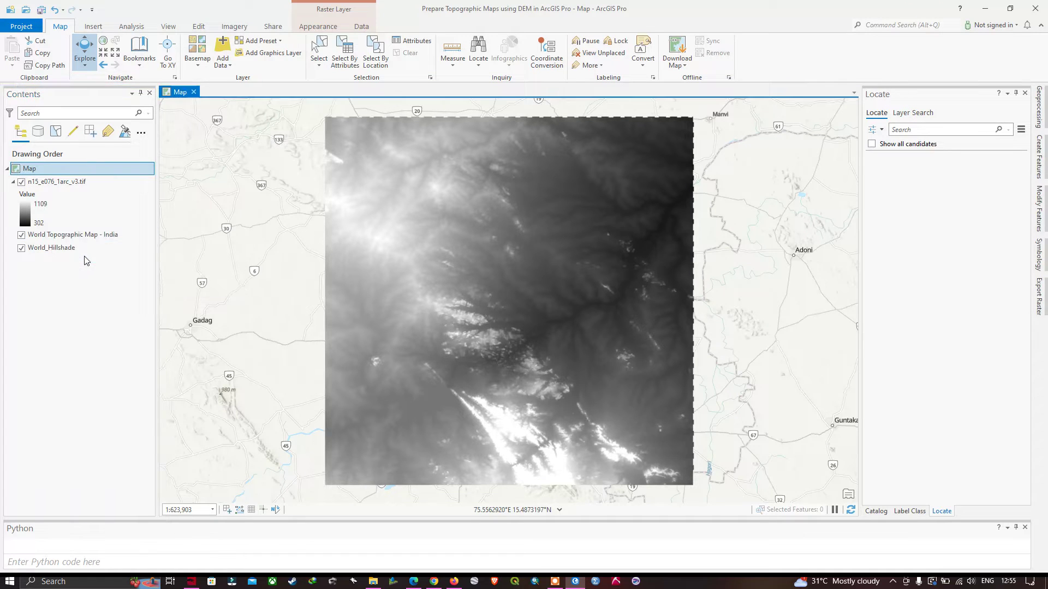
- Rename the remaining n15_e076_1arc_v3.tif layer to SRTM DEM.tif
{"action": "scroll", "coordinate": [530, 344], "scroll_direction": "up", "scroll_amount": 2}
{"action": "left_click", "coordinate": [82, 186]}
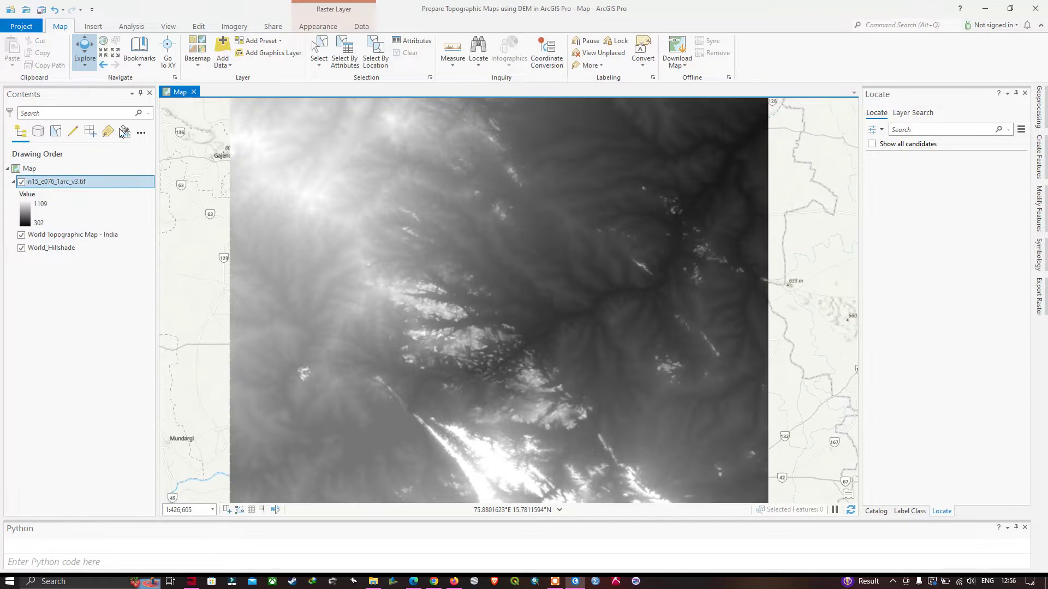
{"action": "left_click", "coordinate": [79, 188]}
{"action": "left_click", "coordinate": [79, 183]}
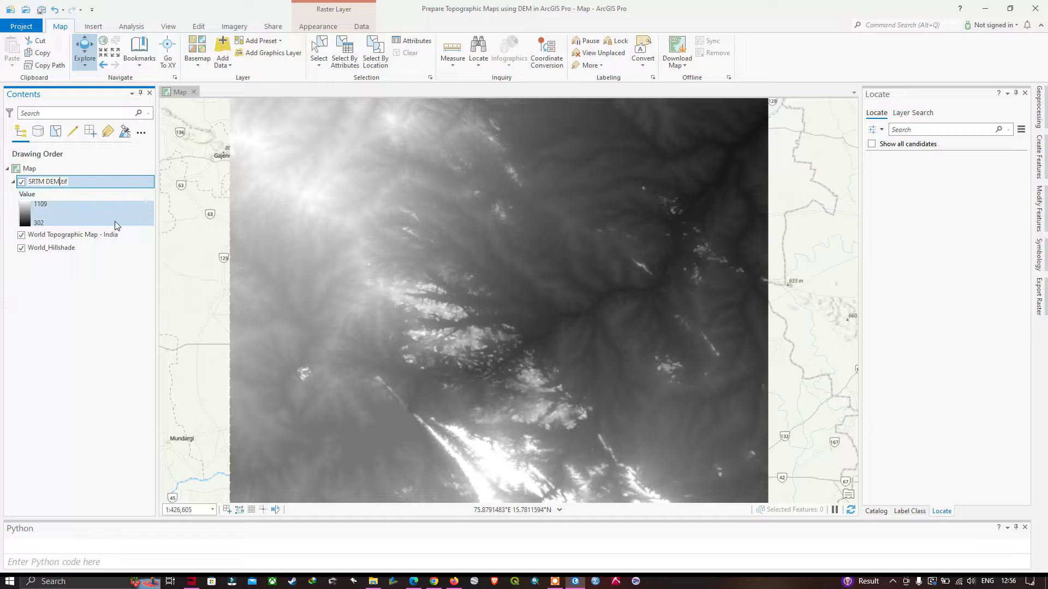
{"action": "type", "text": "SRTM DEM"}
{"action": "key", "text": "Return"}
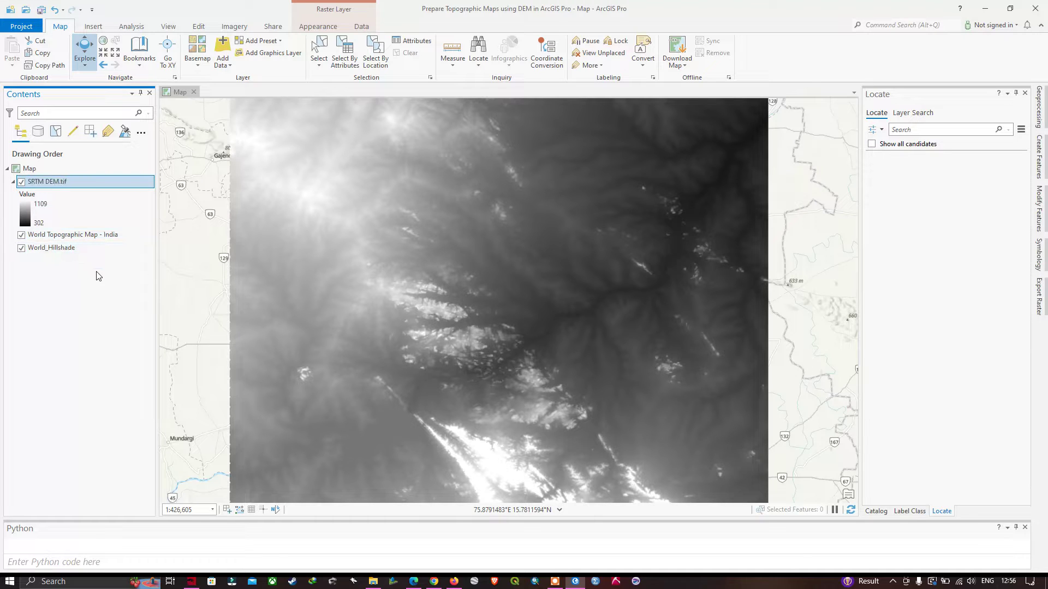
- Open the geoprocessing tools and display the full list of toolboxes
{"action": "left_click", "coordinate": [132, 26]}
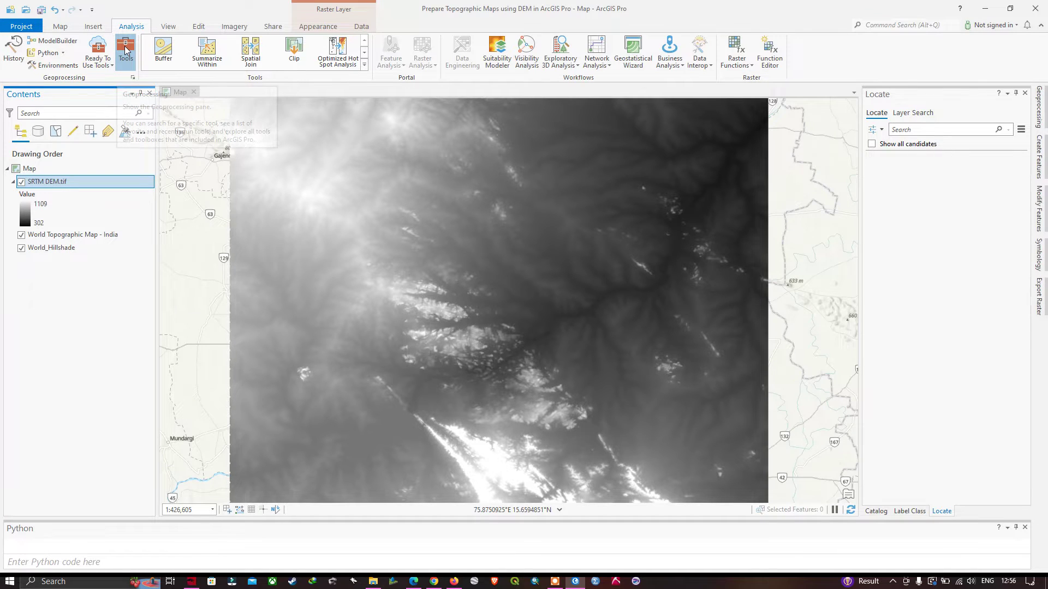
{"action": "left_click", "coordinate": [126, 51]}
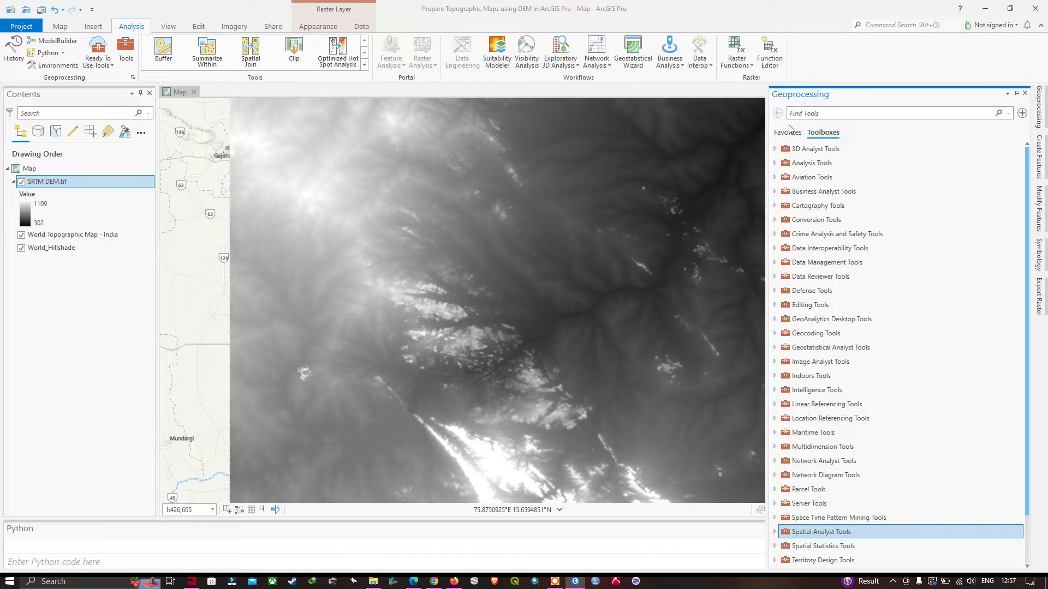
{"action": "left_click", "coordinate": [794, 133]}
{"action": "left_click", "coordinate": [823, 133]}
{"action": "left_click", "coordinate": [787, 134]}
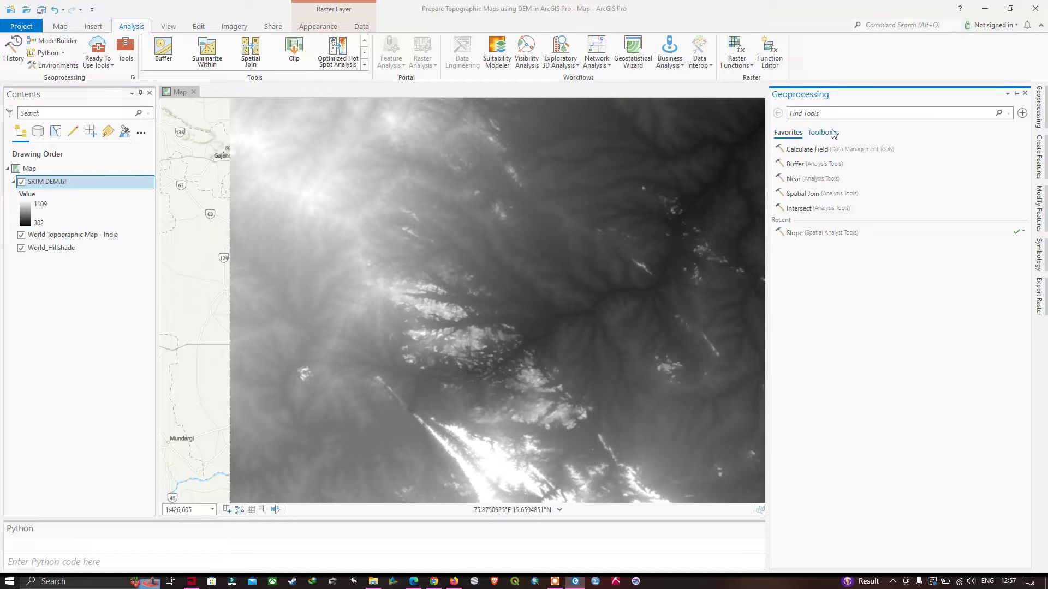
{"action": "left_click", "coordinate": [834, 133]}
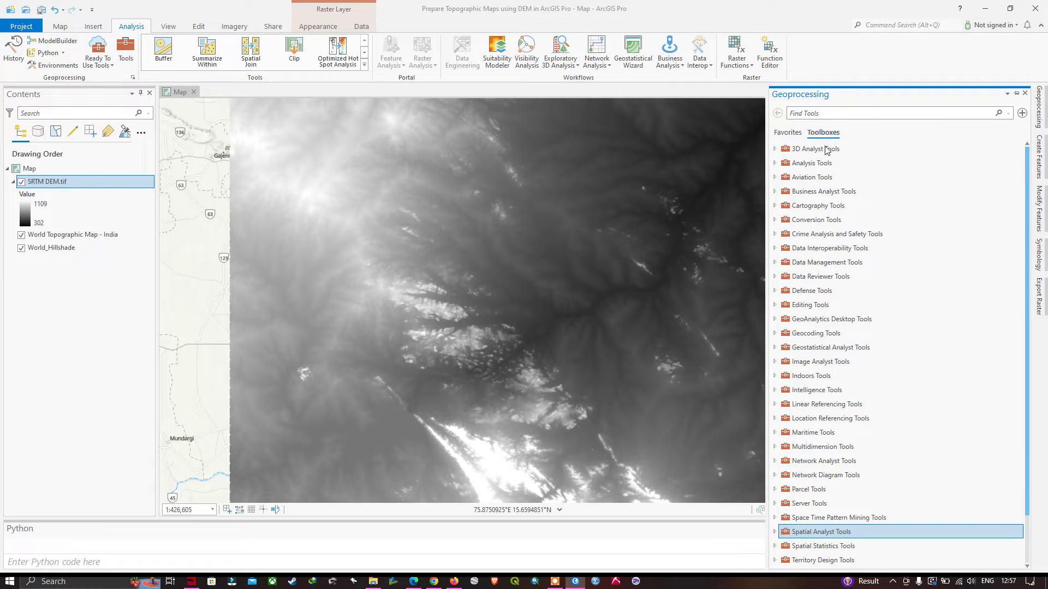
- Open the Slope tool from the Surface toolset of the Spatial Analyst Tools
{"action": "scroll", "coordinate": [838, 291], "scroll_direction": "down", "scroll_amount": 1}
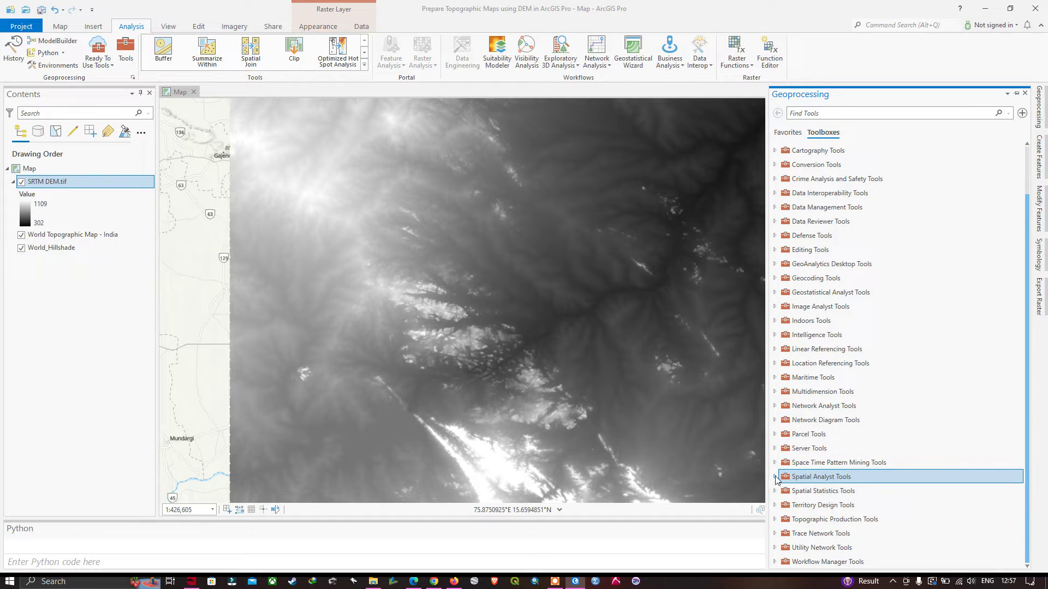
{"action": "left_click", "coordinate": [775, 477]}
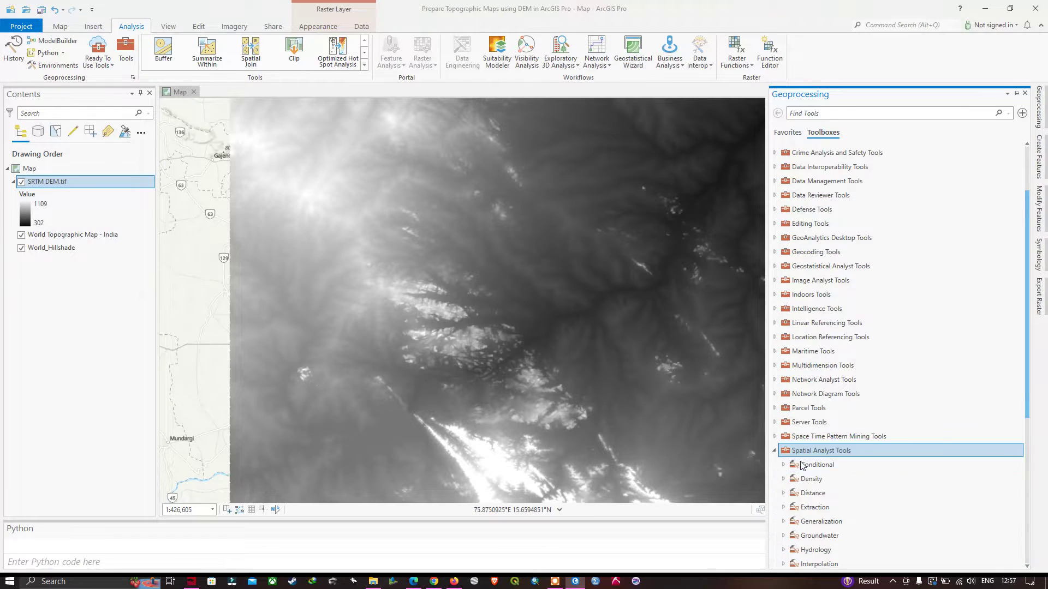
{"action": "scroll", "coordinate": [802, 466], "scroll_direction": "down", "scroll_amount": 4}
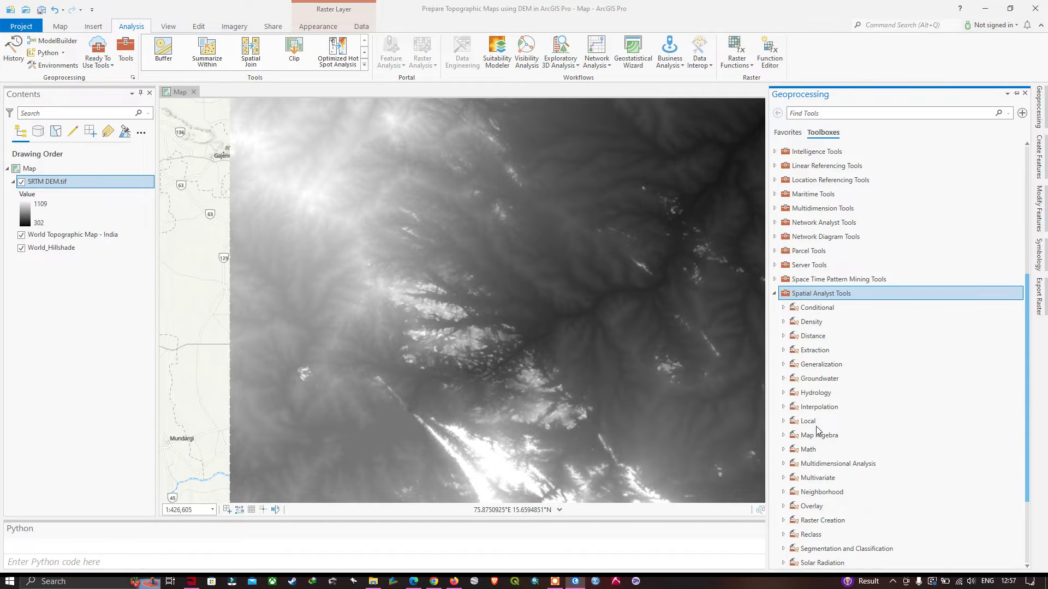
{"action": "scroll", "coordinate": [817, 430], "scroll_direction": "down", "scroll_amount": 3}
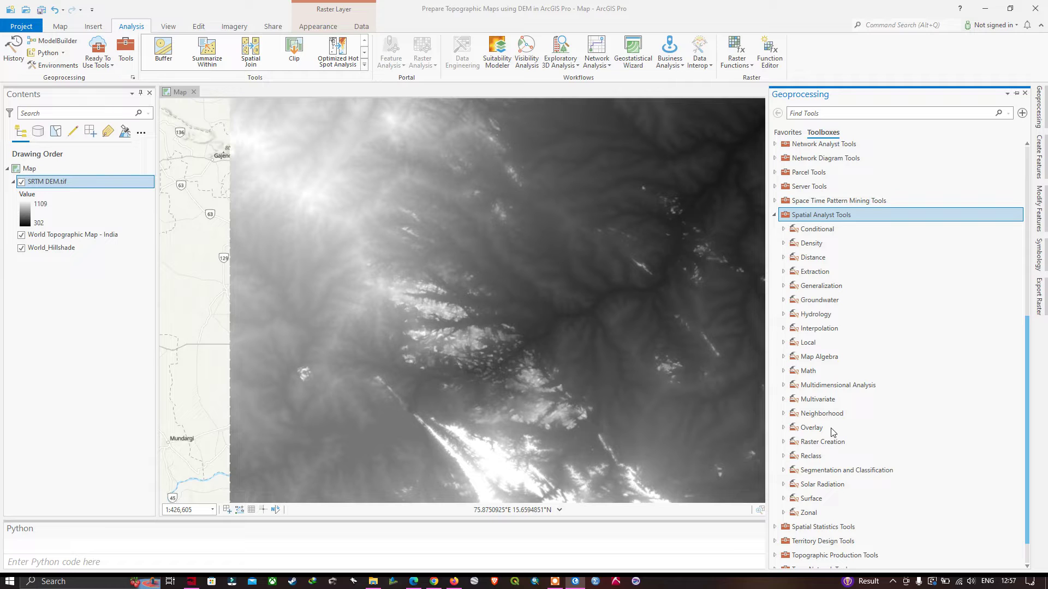
{"action": "left_click", "coordinate": [784, 499]}
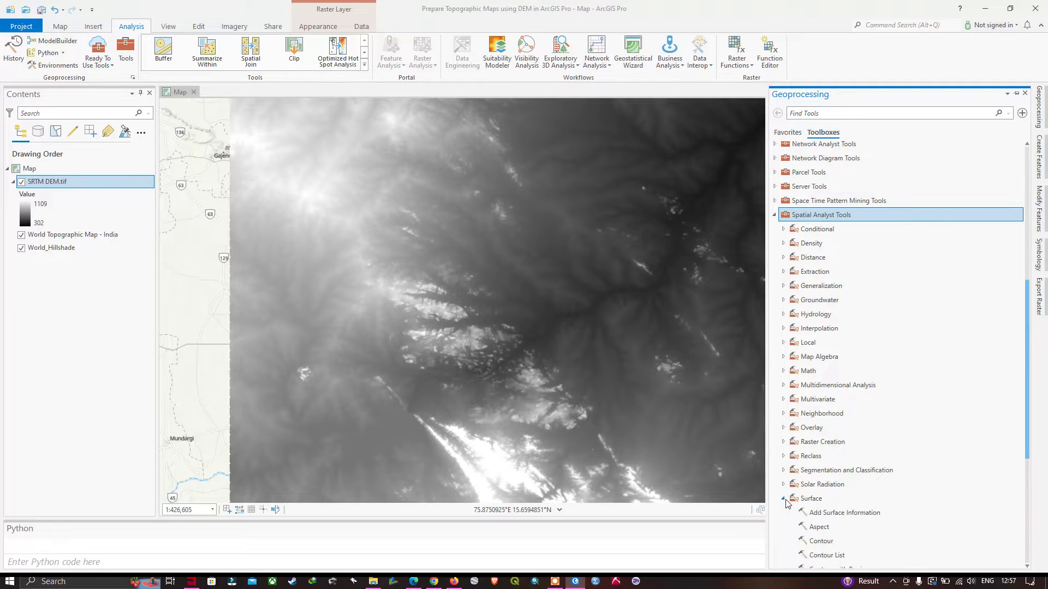
{"action": "scroll", "coordinate": [811, 489], "scroll_direction": "down", "scroll_amount": 1}
{"action": "scroll", "coordinate": [813, 480], "scroll_direction": "down", "scroll_amount": 2}
{"action": "scroll", "coordinate": [818, 467], "scroll_direction": "down", "scroll_amount": 4}
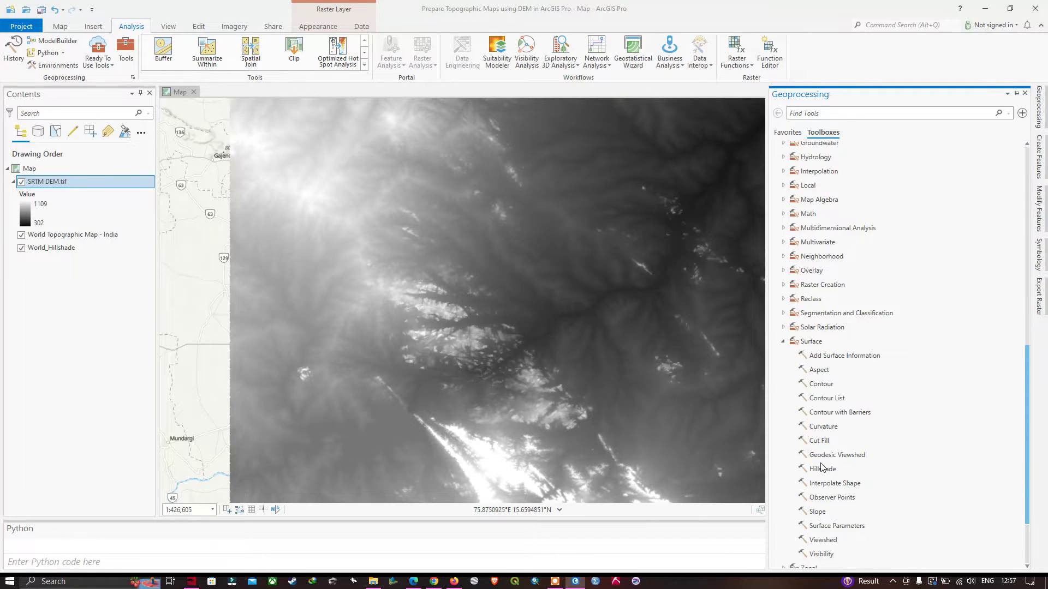
{"action": "left_click", "coordinate": [820, 461]}
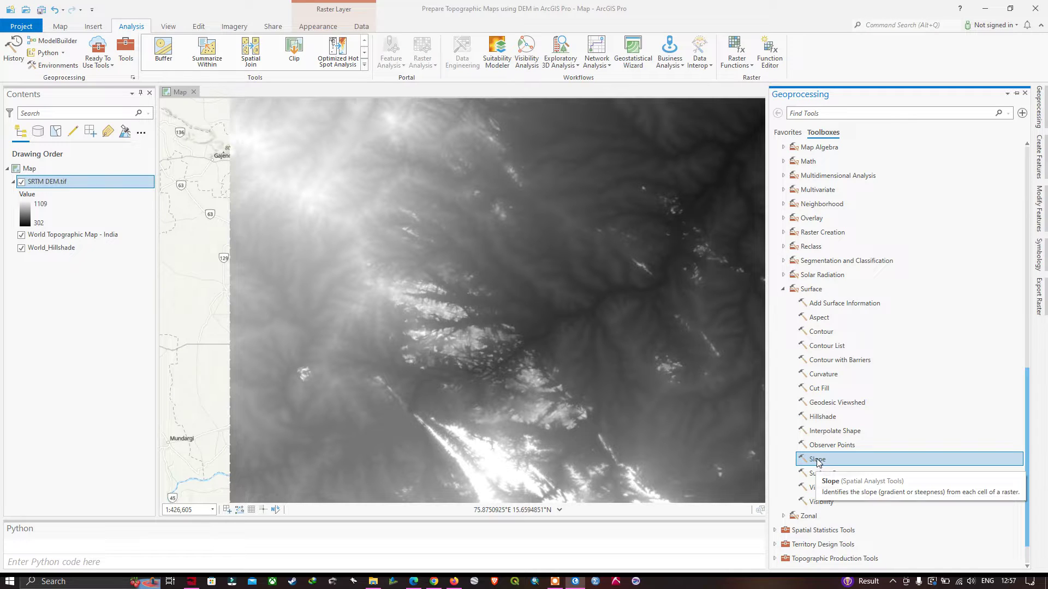
{"action": "double_click", "coordinate": [817, 461]}
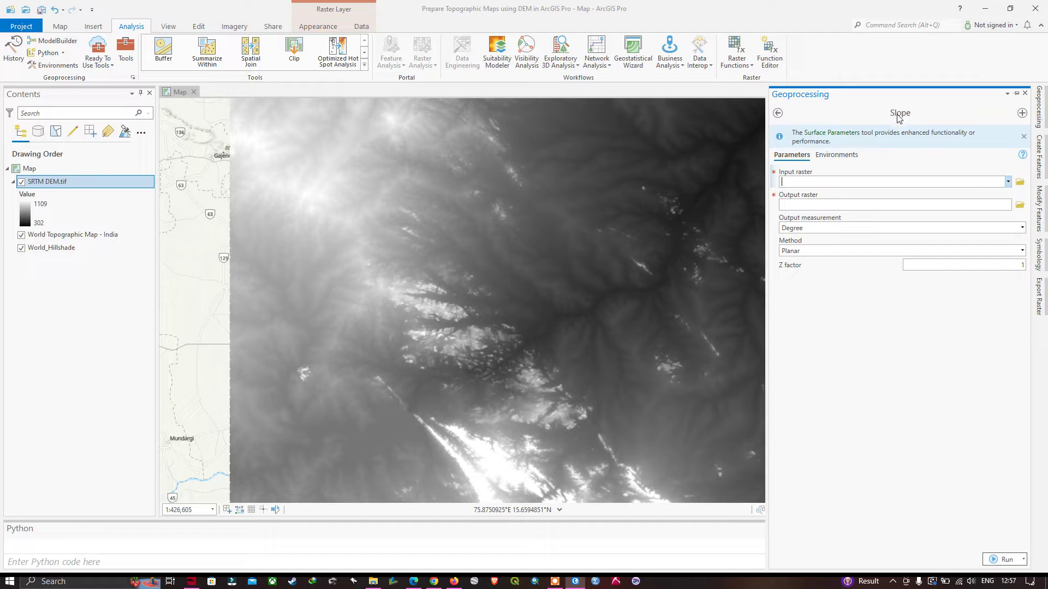
- Set SRTM DEM.tif as the Slope input raster and save the output raster as slope.tif in the files folder
{"action": "left_click", "coordinate": [1008, 182]}
{"action": "left_click", "coordinate": [870, 195]}
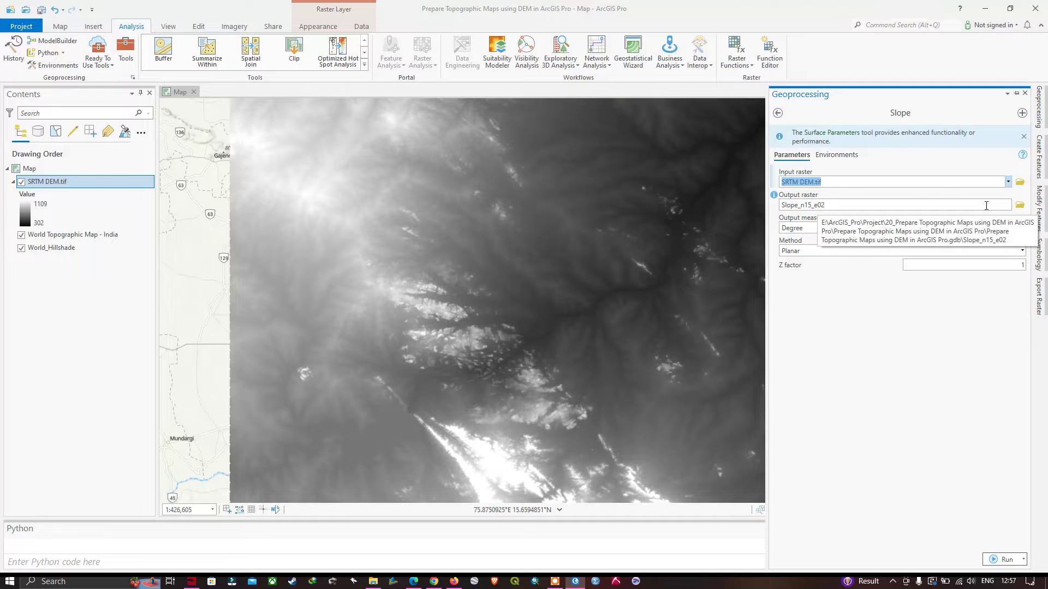
{"action": "left_click", "coordinate": [1019, 206]}
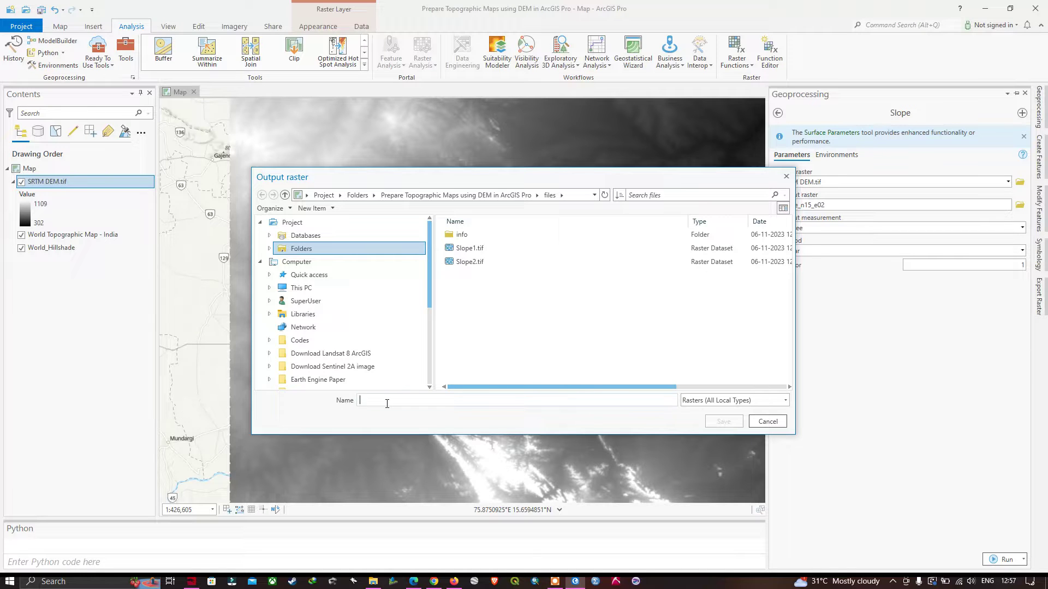
{"action": "type", "text": "slope.tif"}
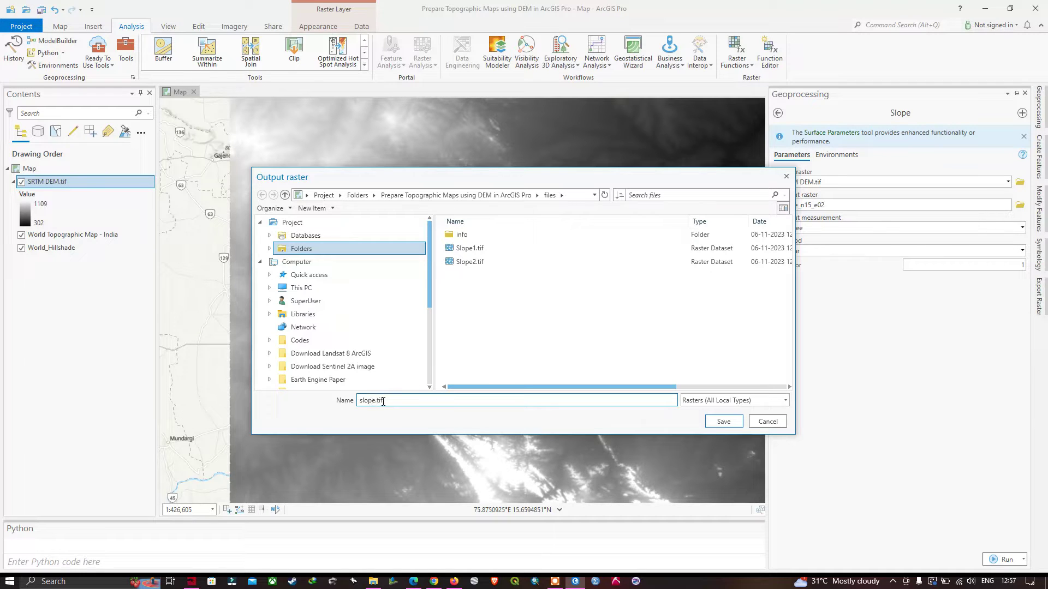
{"action": "left_click", "coordinate": [724, 422]}
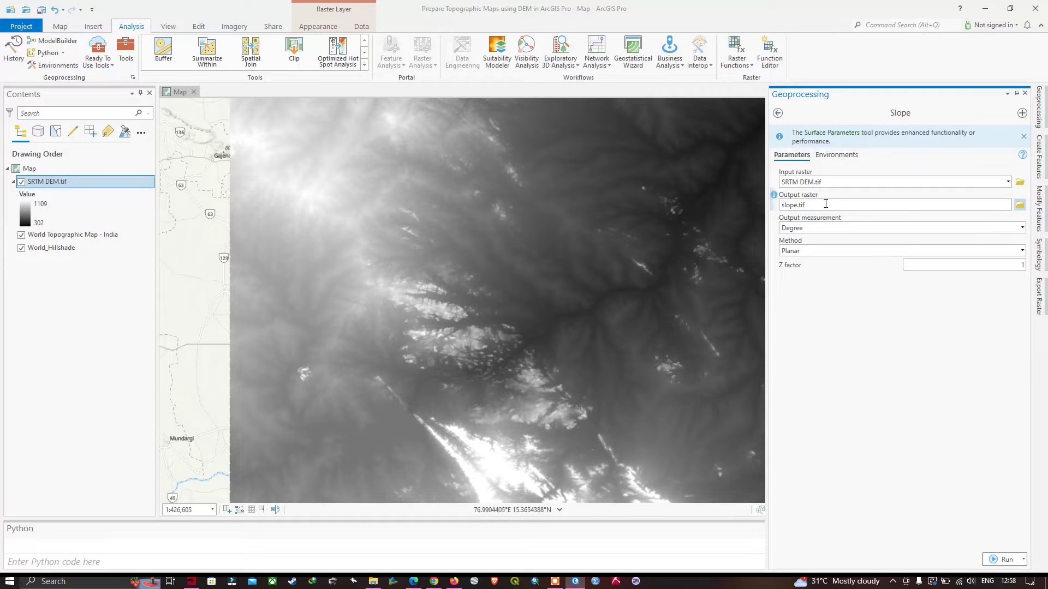
- Choose Degree as the output measurement and run the Slope tool
{"action": "left_click", "coordinate": [1022, 228]}
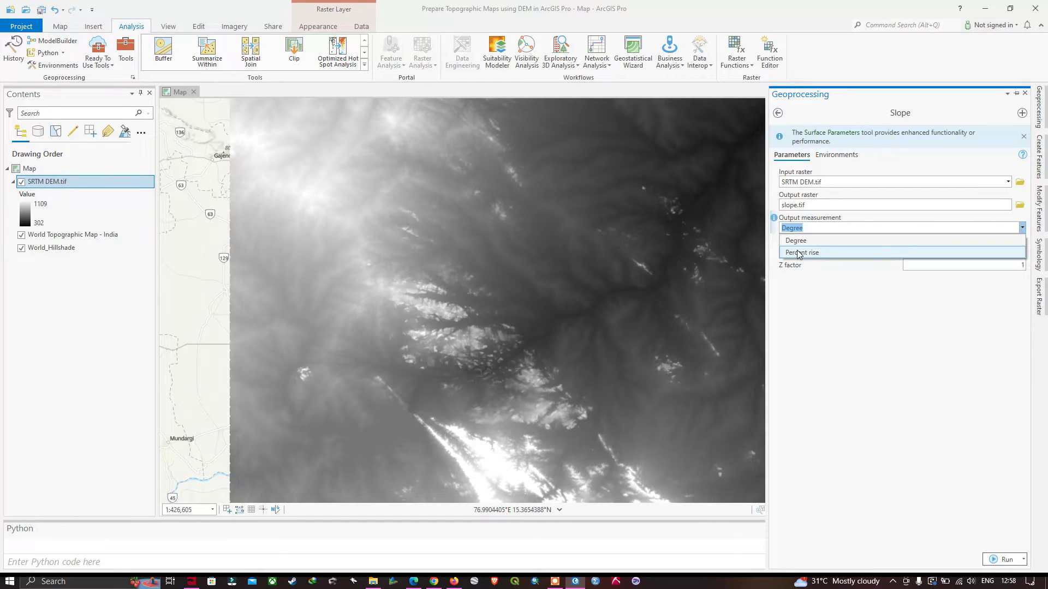
{"action": "left_click", "coordinate": [800, 241]}
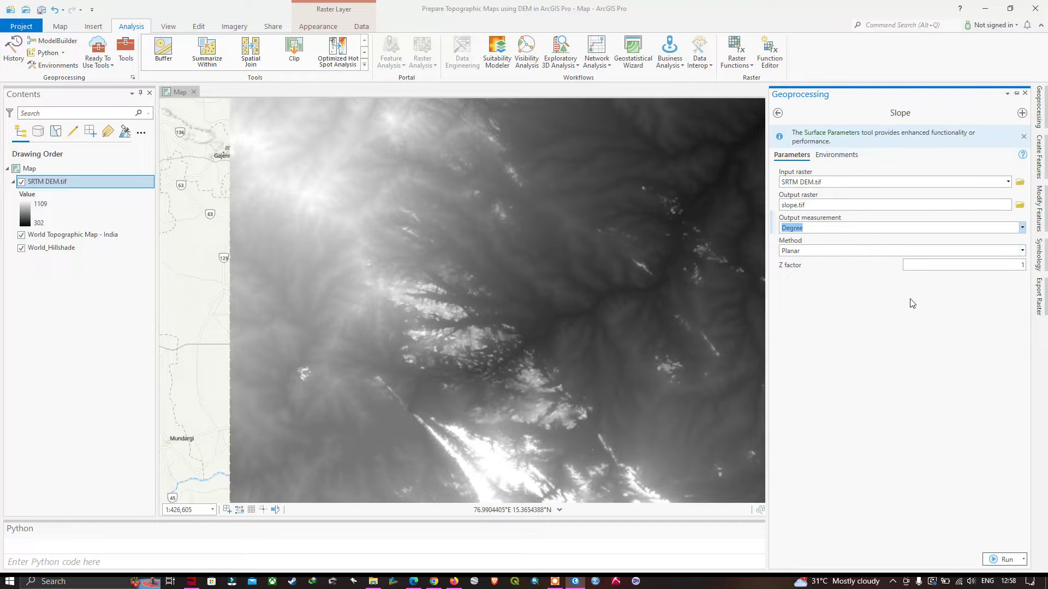
{"action": "left_click", "coordinate": [1006, 561]}
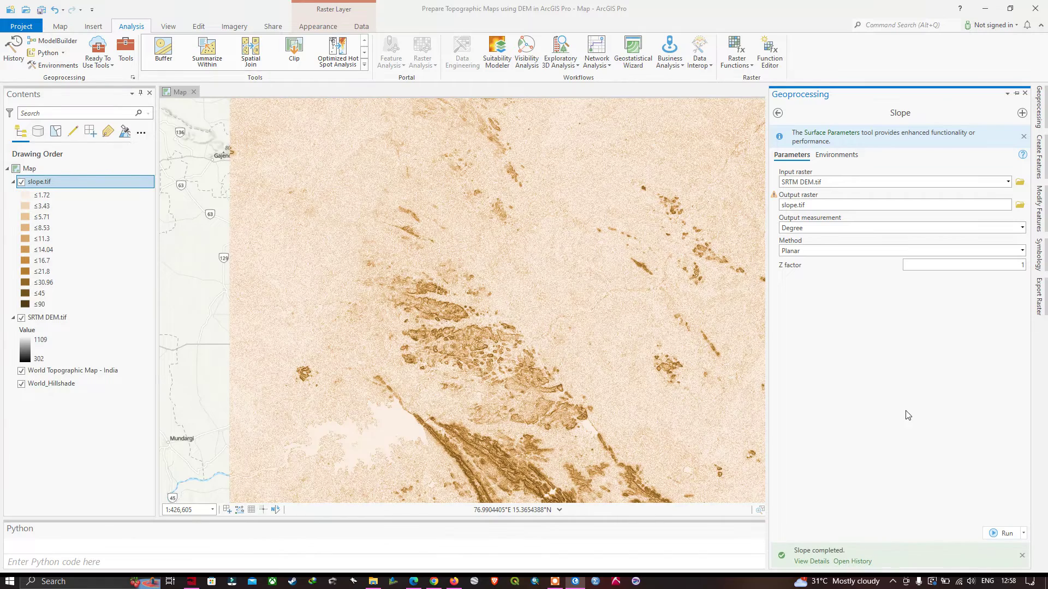
- Hide the SRTM DEM.tif layer so the map shows the slope raster over the basemap
{"action": "left_click", "coordinate": [649, 212]}
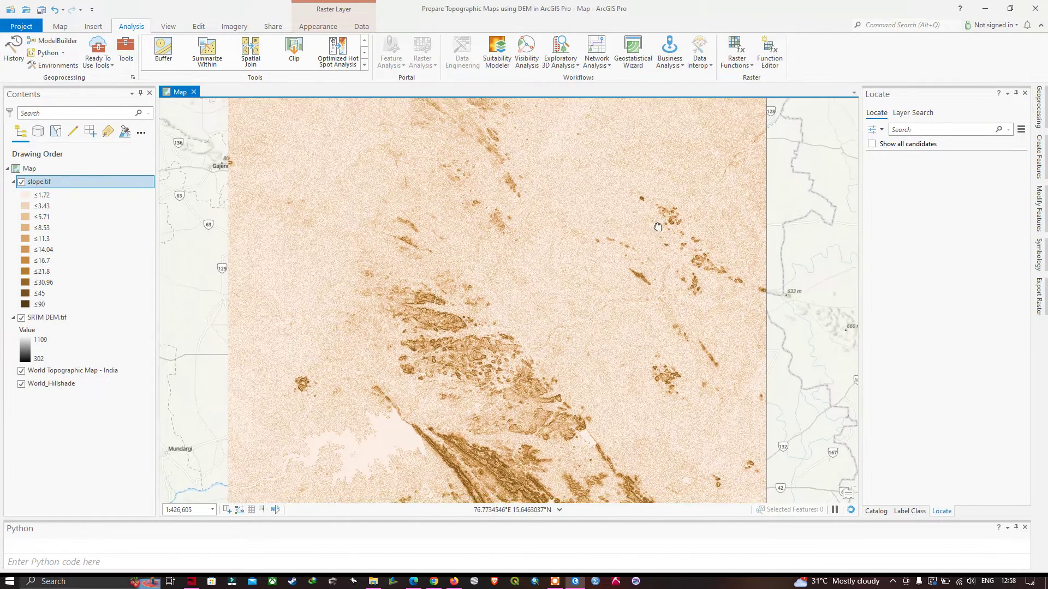
{"action": "scroll", "coordinate": [658, 227], "scroll_direction": "down", "scroll_amount": 2}
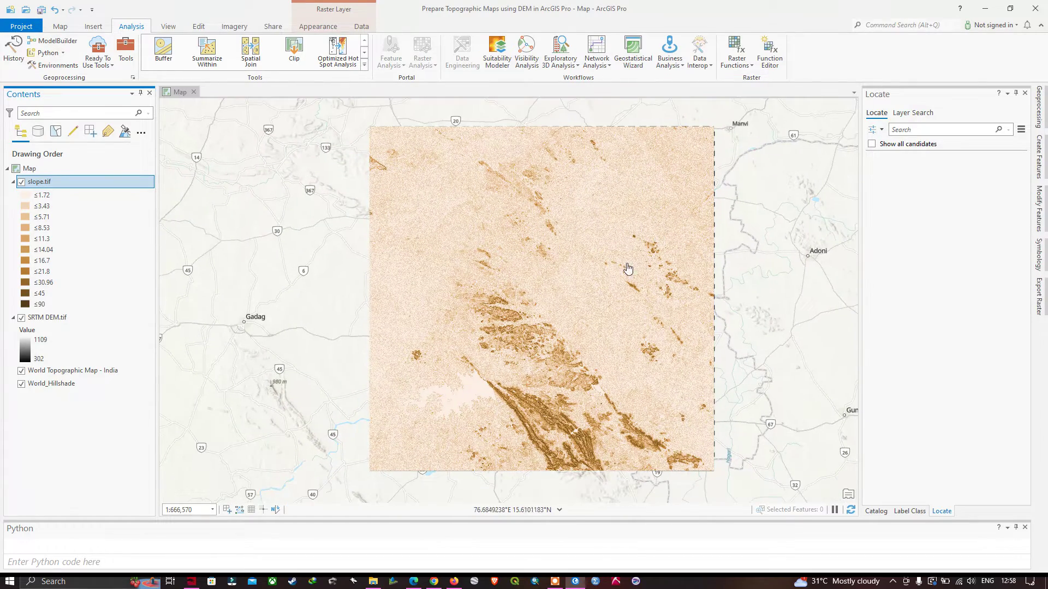
{"action": "left_click_drag", "start_coordinate": [697, 228], "coordinate": [640, 225]}
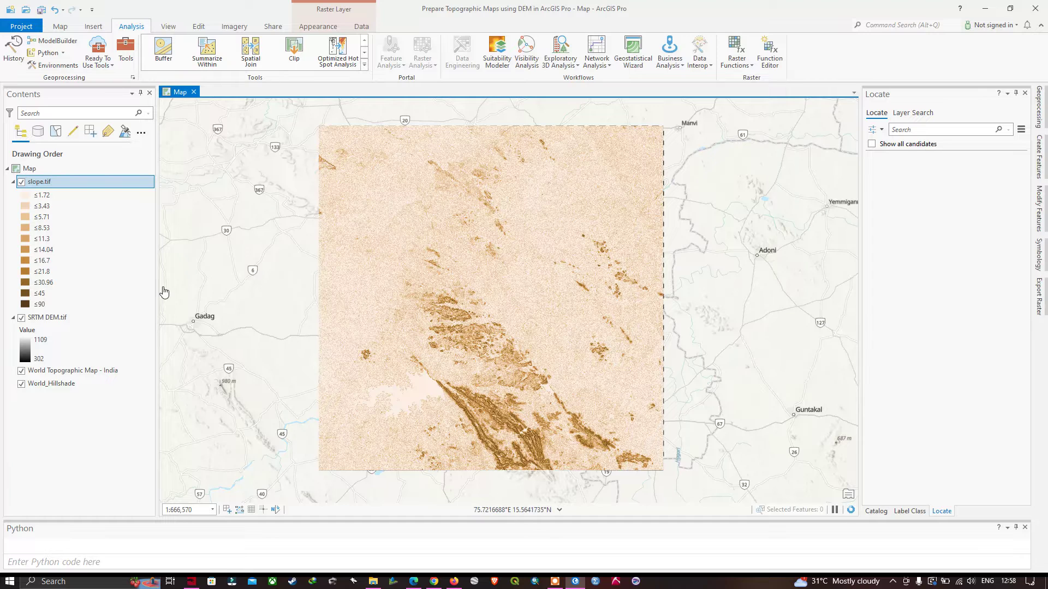
{"action": "left_click", "coordinate": [22, 318]}
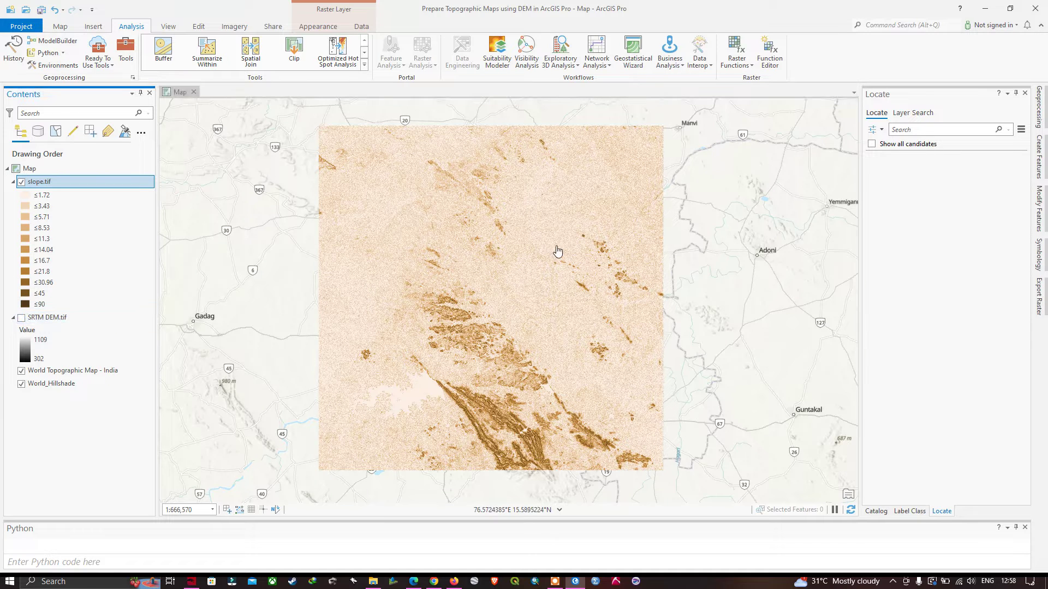
{"action": "mouse_move", "coordinate": [592, 240]}
{"action": "left_mouse_down"}
{"action": "mouse_move", "coordinate": [622, 251]}
{"action": "mouse_move", "coordinate": [608, 240]}
{"action": "left_mouse_up"}
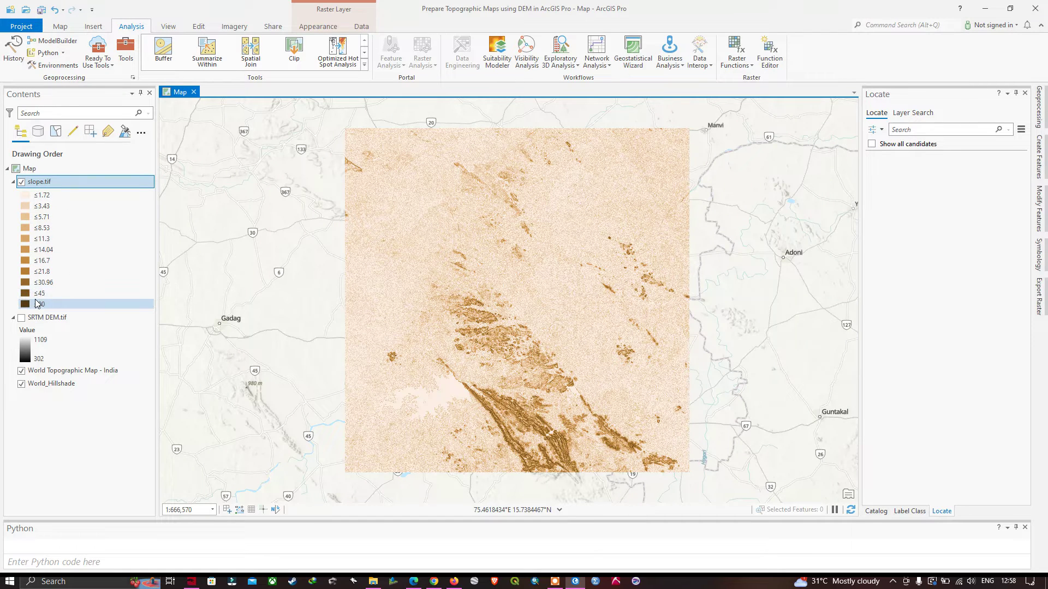
- Classify the slope.tif symbology with the Equal Interval method and 5 classes
{"action": "right_click", "coordinate": [33, 183]}
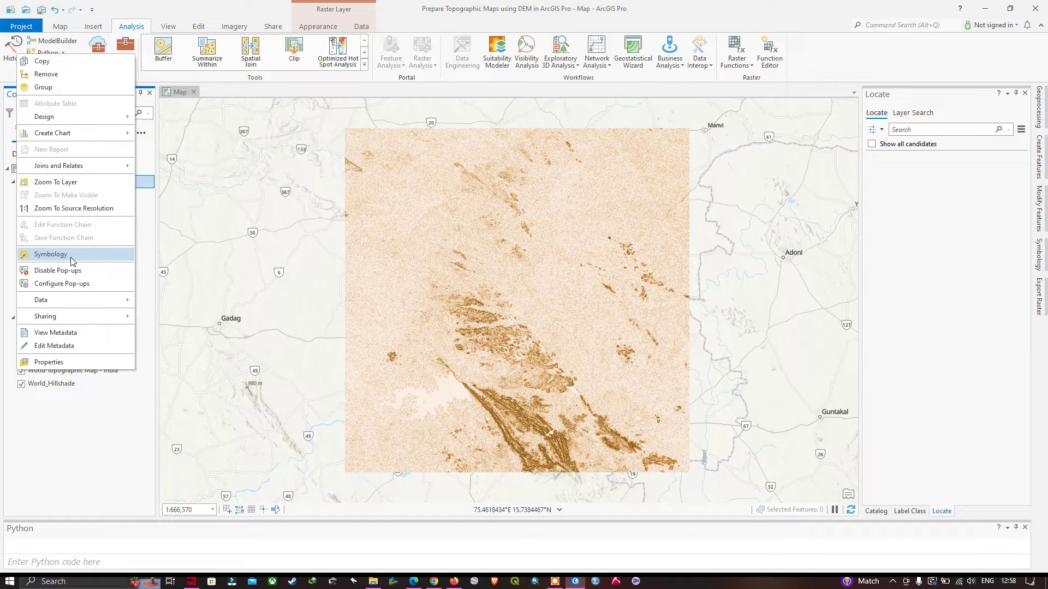
{"action": "left_click", "coordinate": [72, 260]}
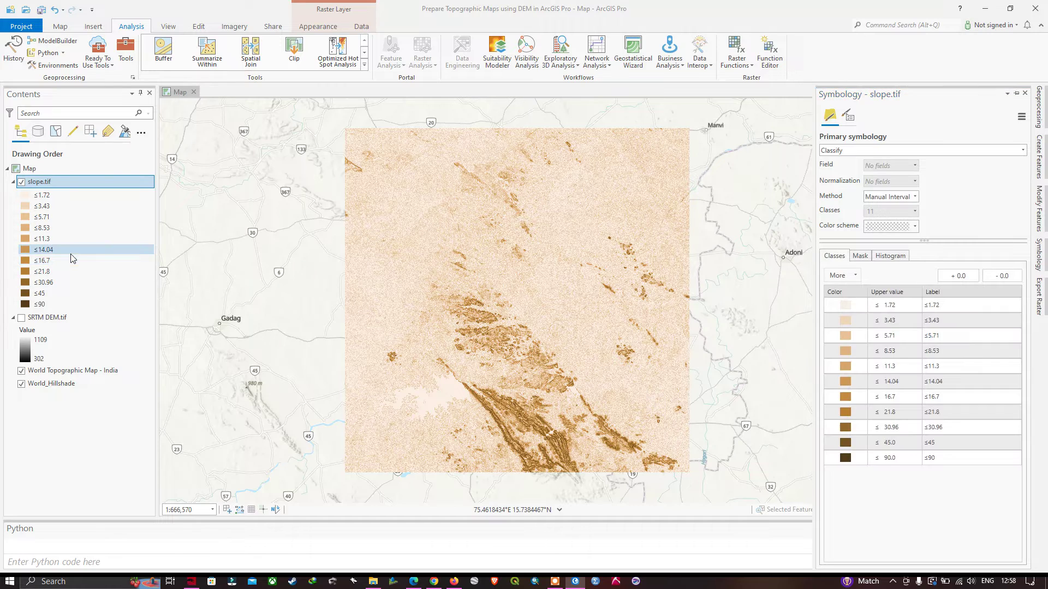
{"action": "left_click", "coordinate": [536, 252]}
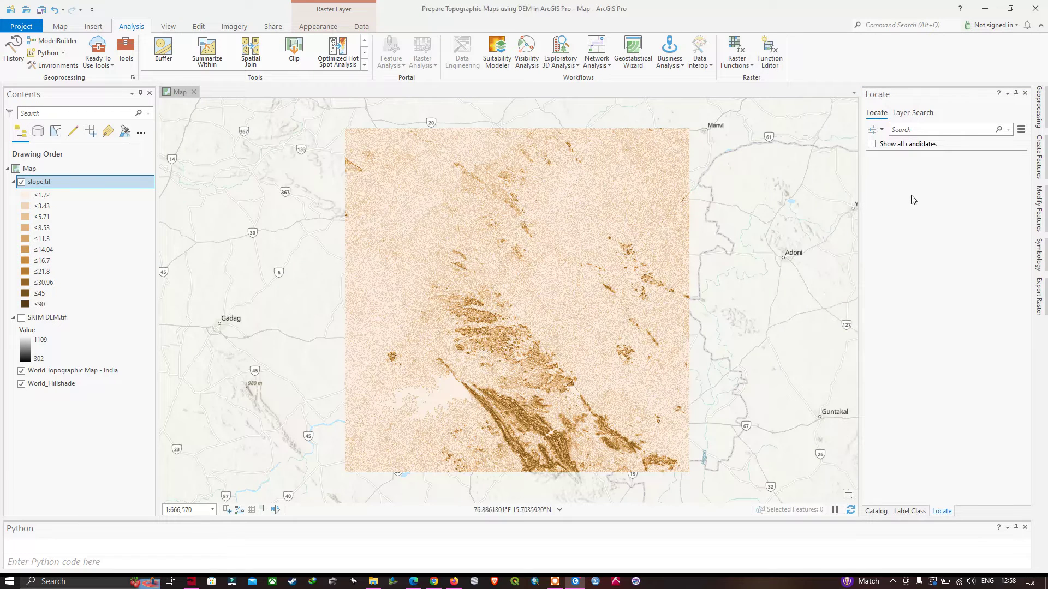
{"action": "left_click", "coordinate": [1043, 255]}
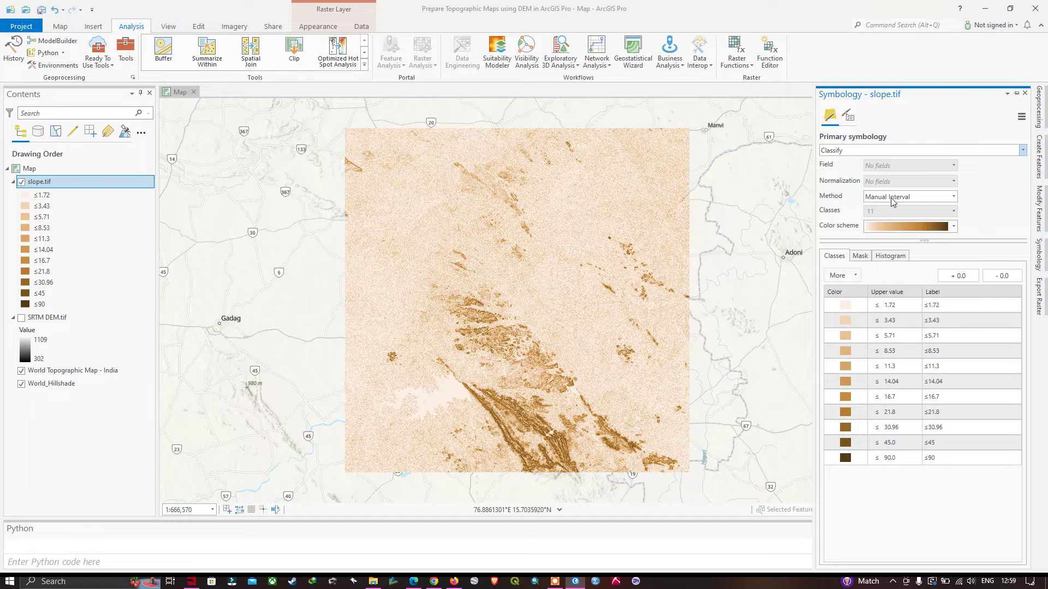
{"action": "left_click", "coordinate": [953, 198]}
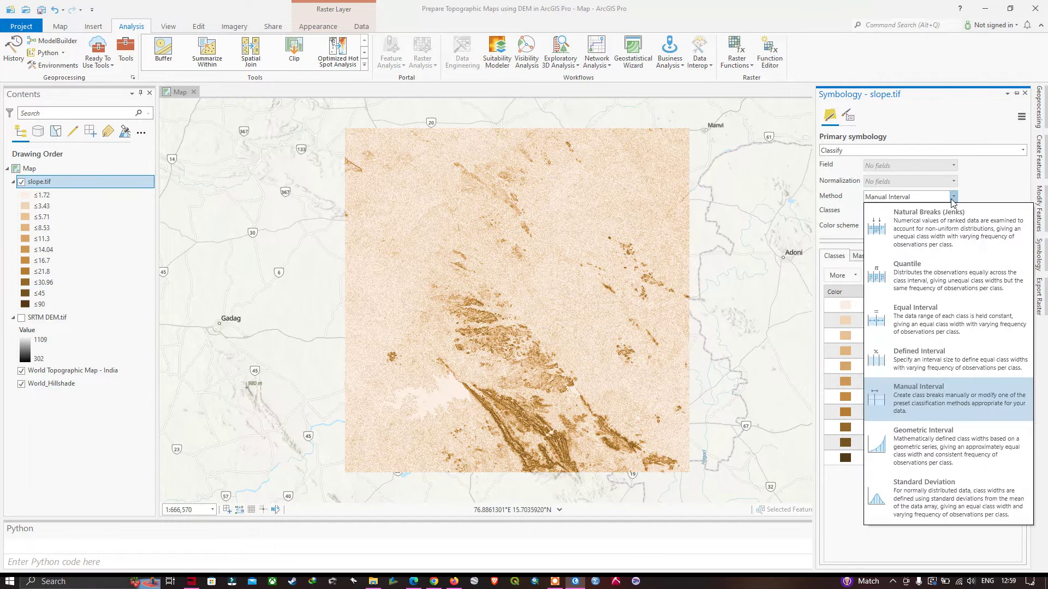
{"action": "left_click", "coordinate": [937, 318]}
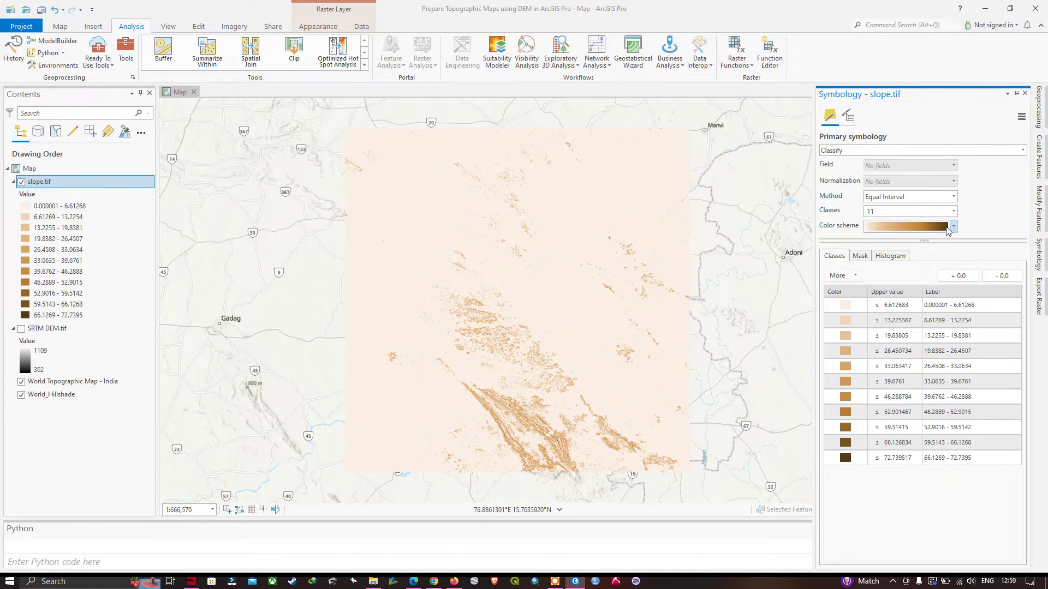
{"action": "left_click", "coordinate": [954, 213]}
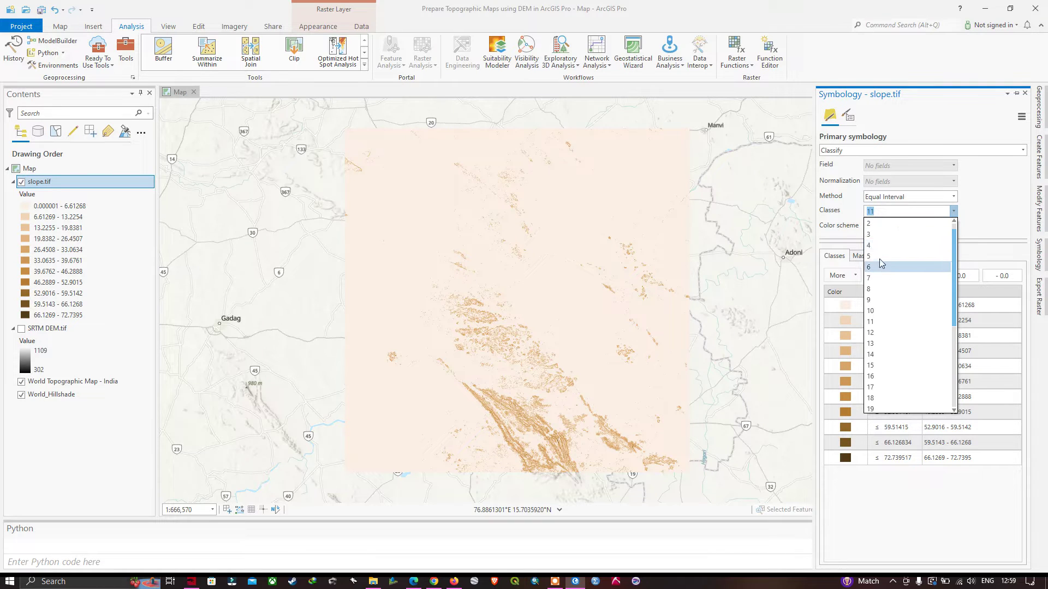
{"action": "left_click", "coordinate": [898, 256]}
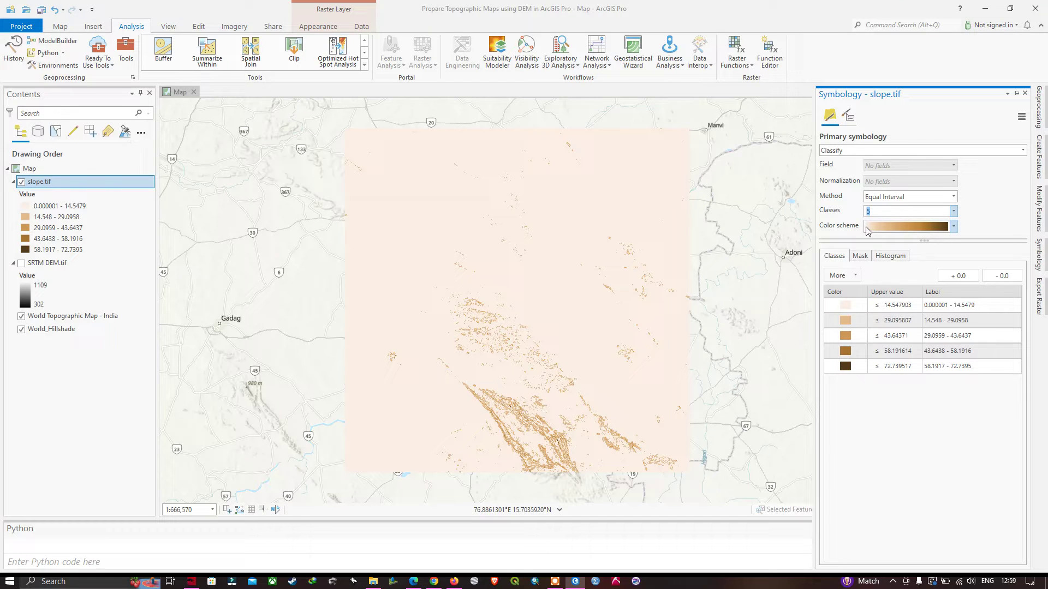
- Apply a color scheme running from dark green through brown to pale yellow to the slope.tif classes
{"action": "left_click", "coordinate": [954, 227]}
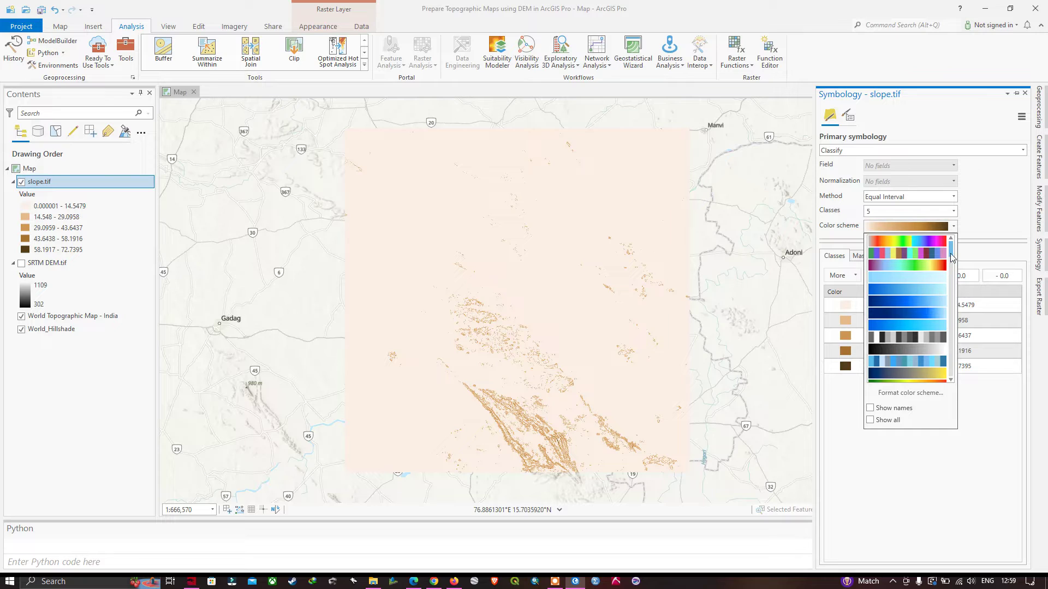
{"action": "left_click_drag", "start_coordinate": [952, 258], "coordinate": [958, 279]}
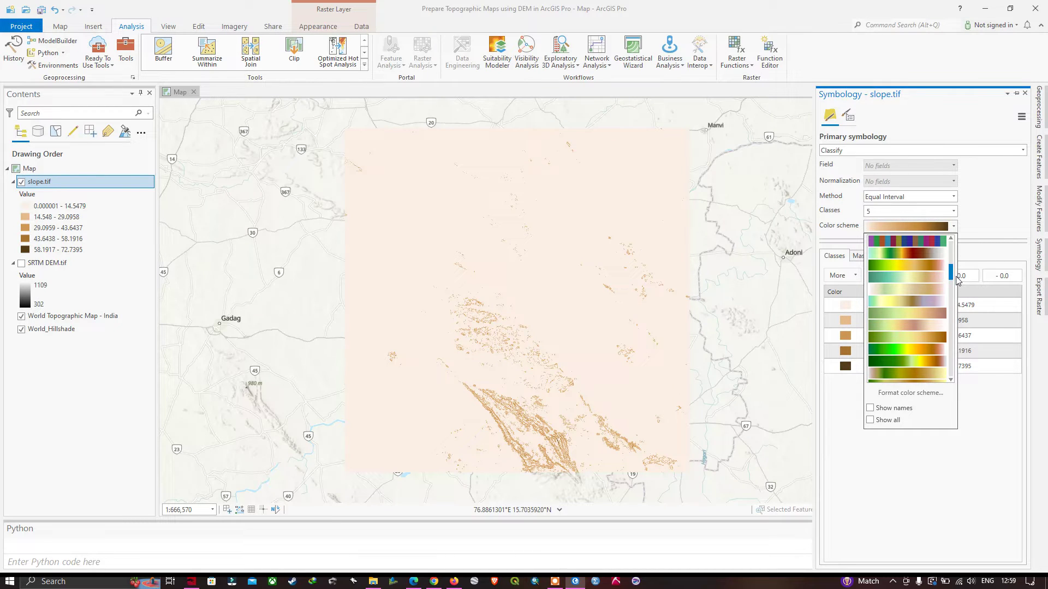
{"action": "left_click", "coordinate": [917, 257]}
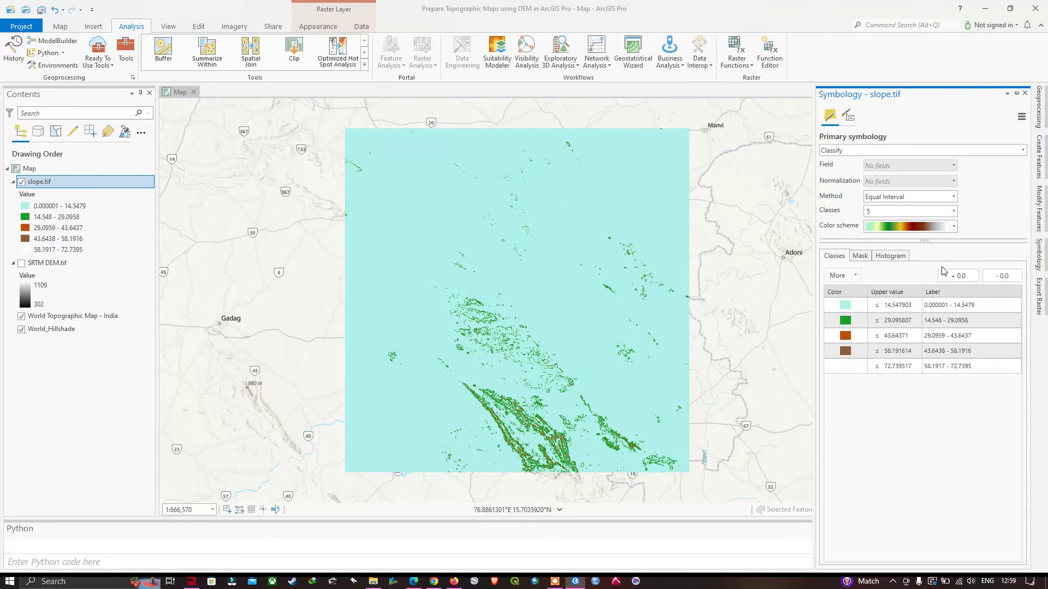
{"action": "key", "text": "Down"}
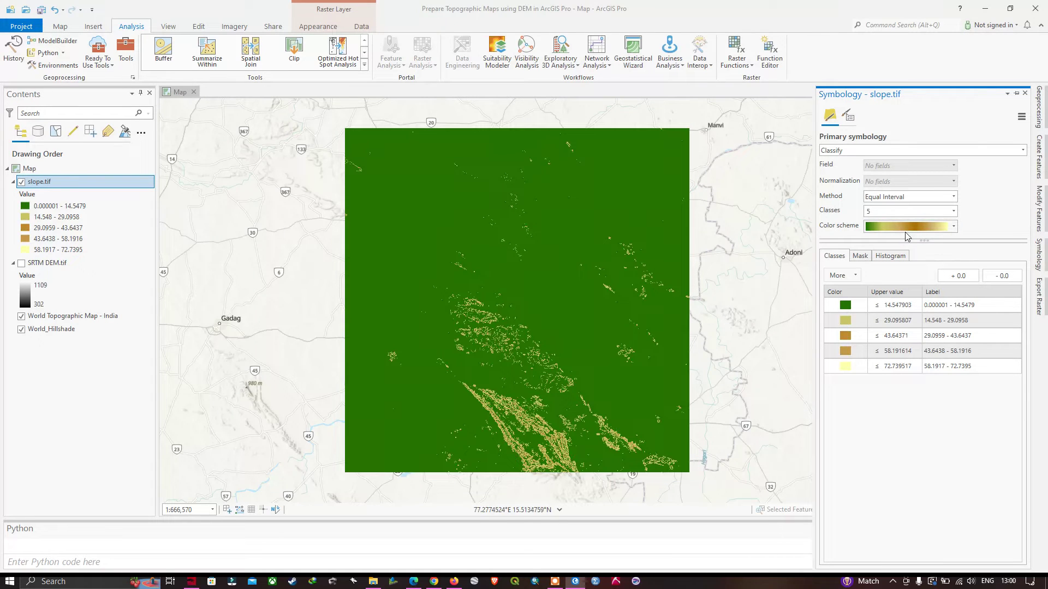
- Move the World_Hillshade layer directly beneath slope.tif in the drawing order
{"action": "scroll", "coordinate": [507, 420], "scroll_direction": "up", "scroll_amount": 5}
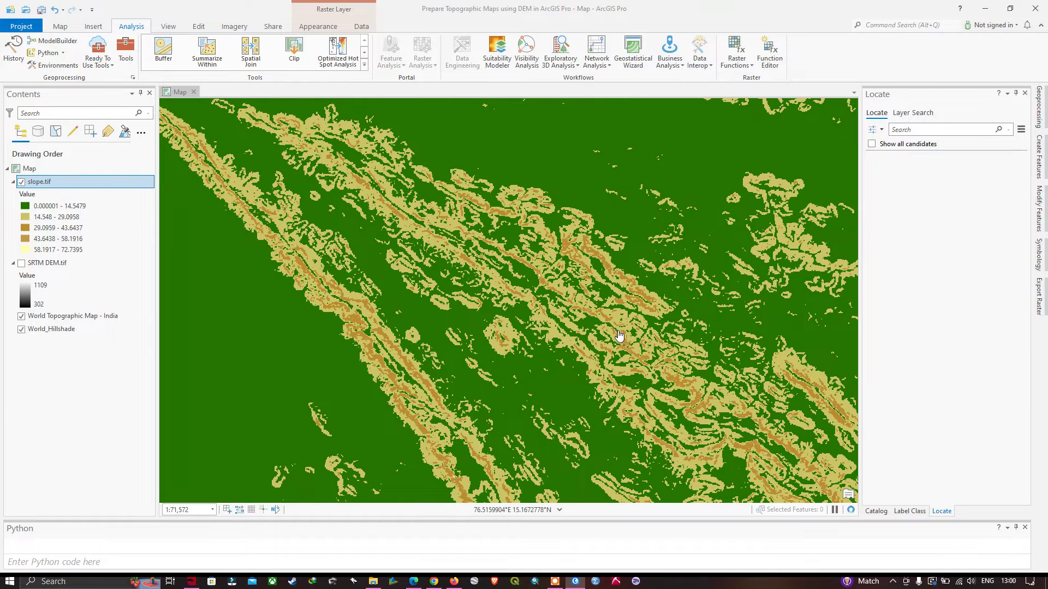
{"action": "left_click_drag", "start_coordinate": [620, 336], "coordinate": [531, 254]}
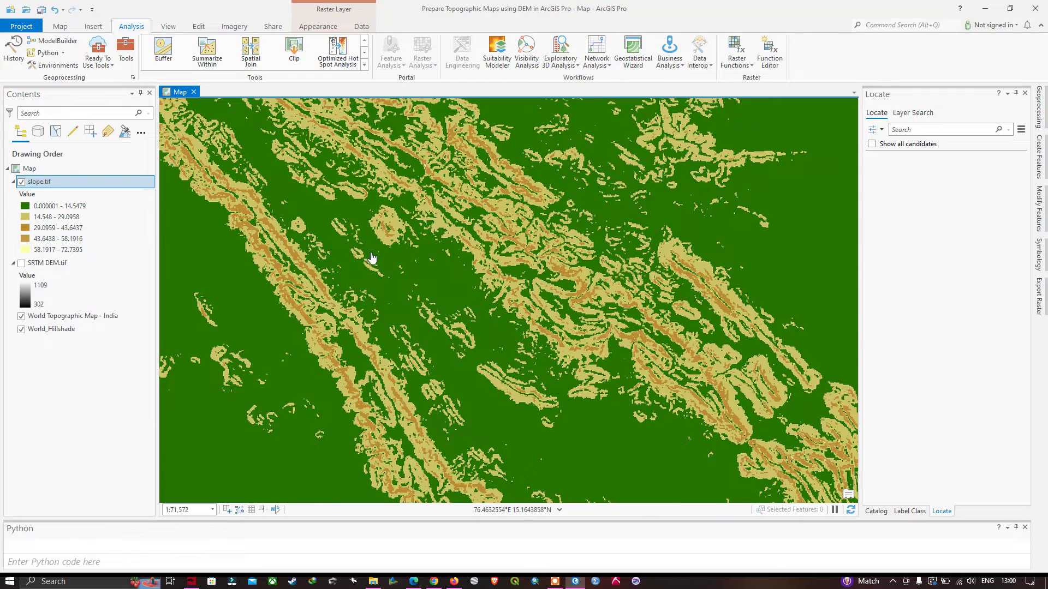
{"action": "scroll", "coordinate": [371, 256], "scroll_direction": "down", "scroll_amount": 3}
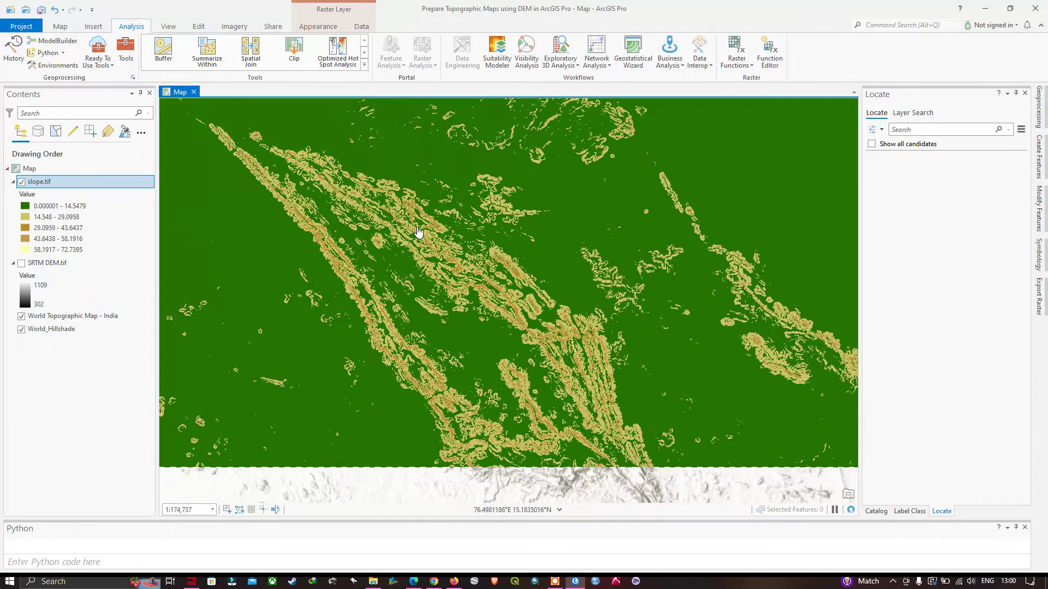
{"action": "left_click_drag", "start_coordinate": [437, 228], "coordinate": [485, 269]}
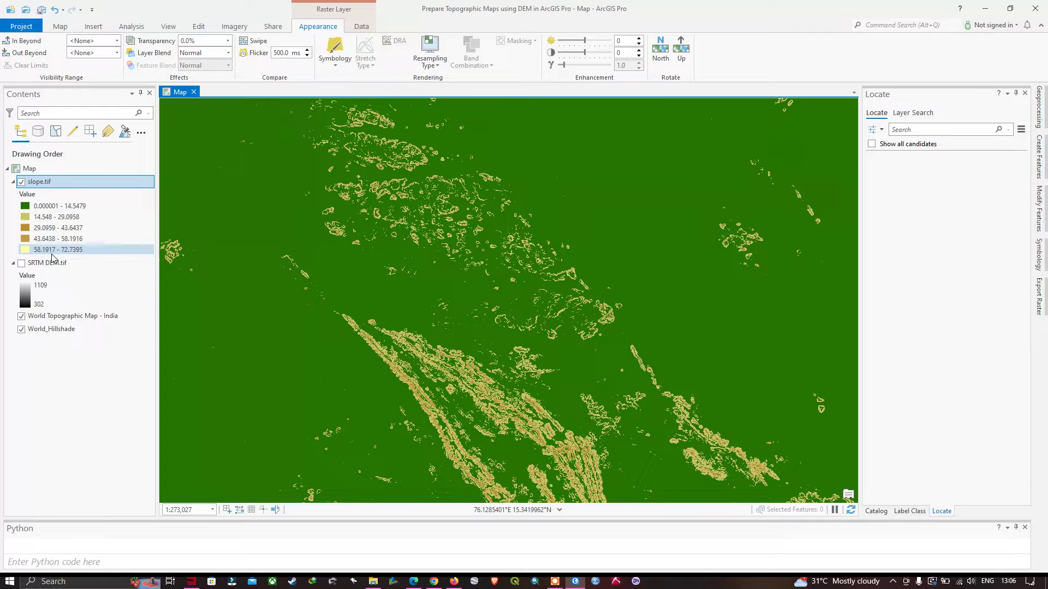
{"action": "left_click_drag", "start_coordinate": [566, 444], "coordinate": [531, 426]}
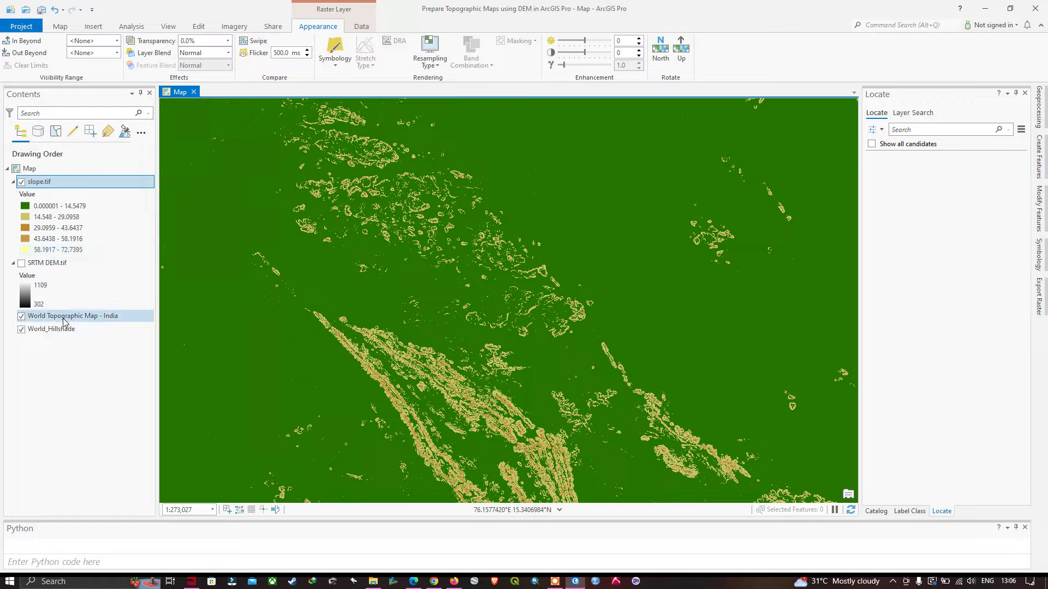
{"action": "left_click_drag", "start_coordinate": [61, 330], "coordinate": [66, 255]}
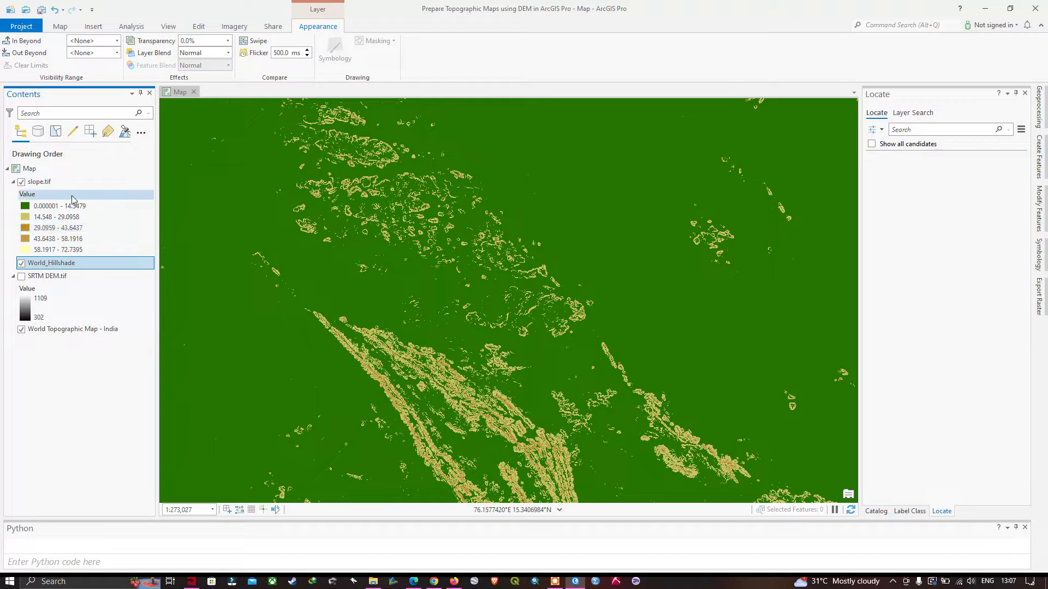
- Set the slope.tif layer's transparency to 55.4% over the World_Hillshade layer
{"action": "left_click", "coordinate": [43, 185]}
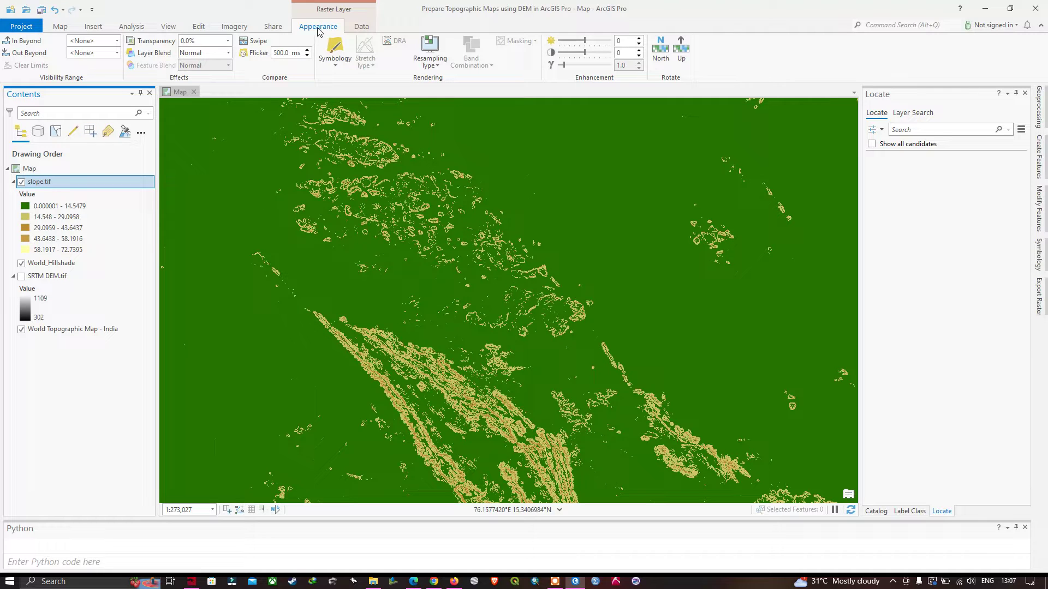
{"action": "left_click", "coordinate": [228, 42]}
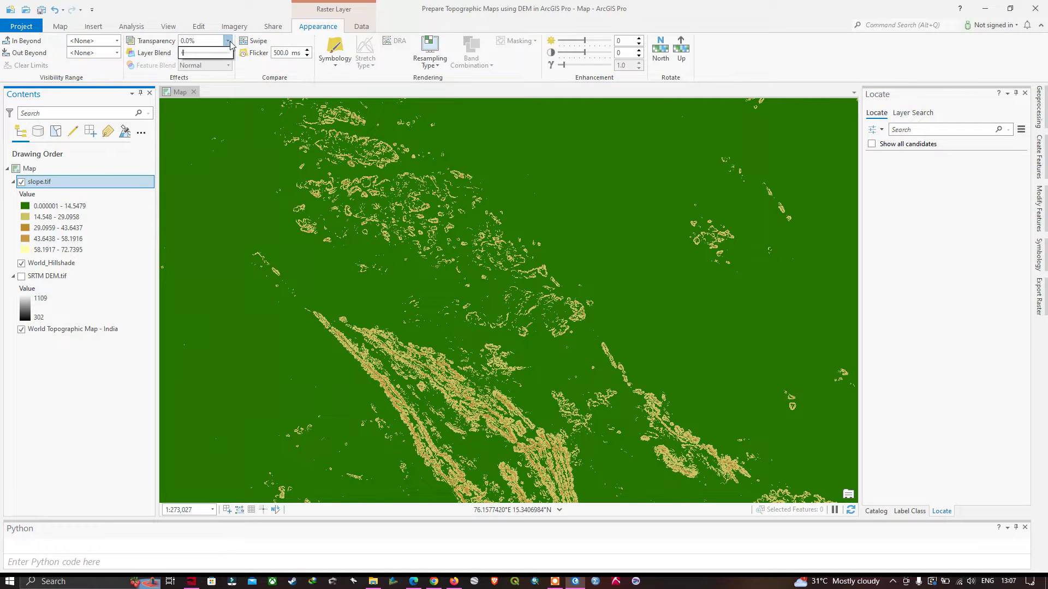
{"action": "mouse_move", "coordinate": [192, 57]}
{"action": "left_mouse_down"}
{"action": "mouse_move", "coordinate": [219, 54]}
{"action": "mouse_move", "coordinate": [212, 61]}
{"action": "left_mouse_up"}
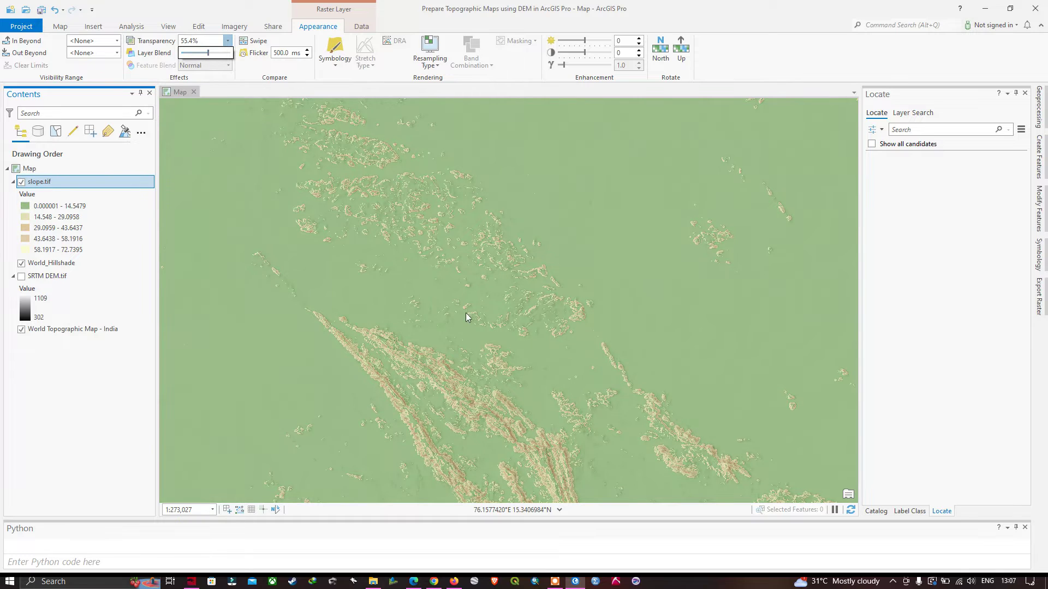
- Inspect the hill ranges at a closer scale and reduce the slope.tif layer's transparency to 32.5%
{"action": "left_click_drag", "start_coordinate": [510, 412], "coordinate": [470, 316]}
{"action": "scroll", "coordinate": [458, 341], "scroll_direction": "up", "scroll_amount": 3}
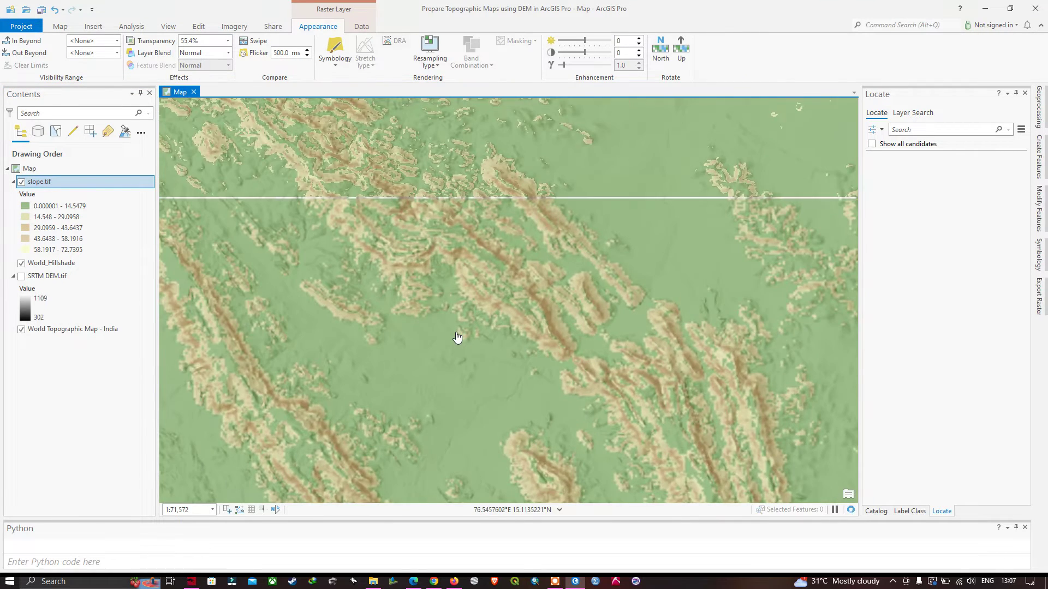
{"action": "left_click_drag", "start_coordinate": [444, 355], "coordinate": [543, 295]}
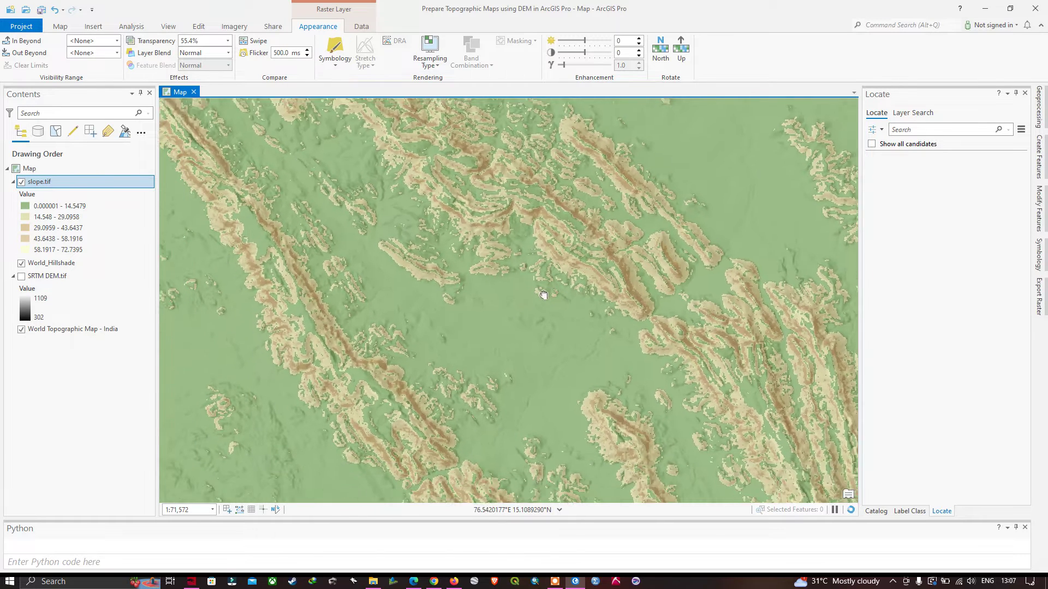
{"action": "left_click_drag", "start_coordinate": [411, 335], "coordinate": [411, 243]}
{"action": "left_click_drag", "start_coordinate": [566, 316], "coordinate": [374, 234]}
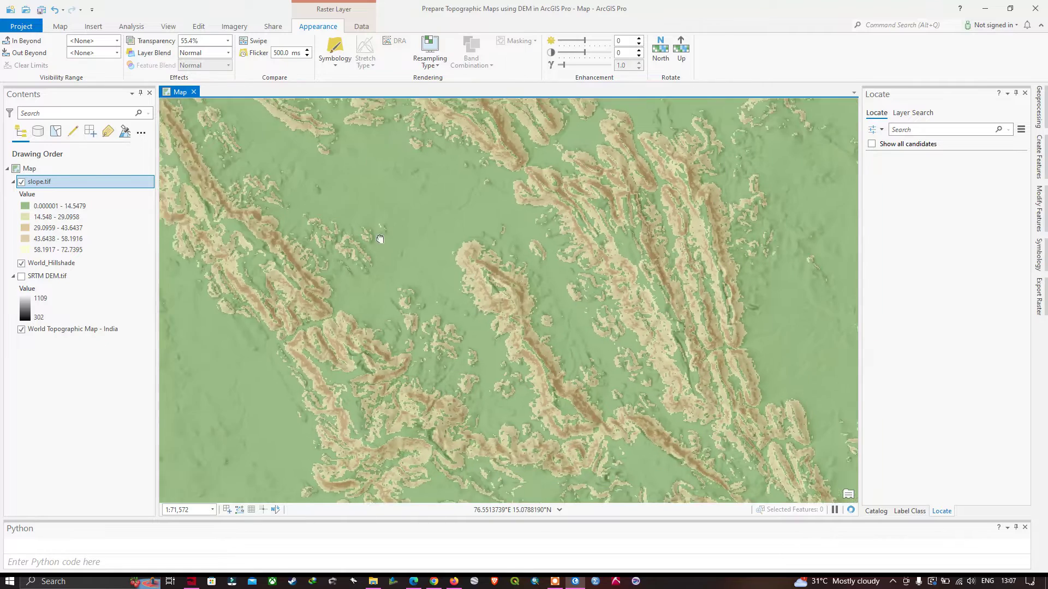
{"action": "left_click_drag", "start_coordinate": [533, 236], "coordinate": [573, 326]}
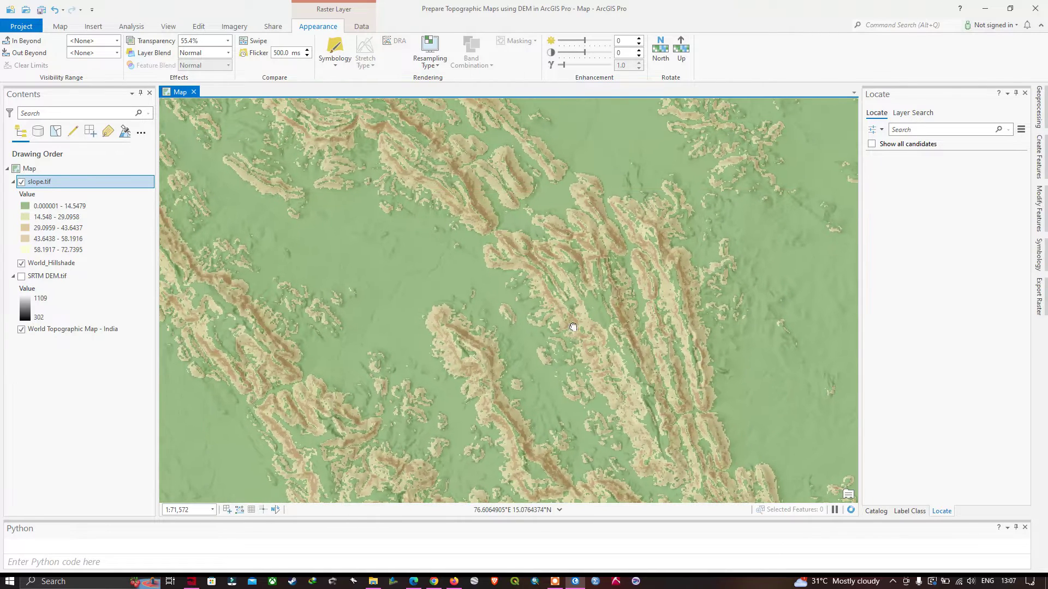
{"action": "left_click", "coordinate": [226, 40]}
{"action": "left_click_drag", "start_coordinate": [205, 55], "coordinate": [199, 54]}
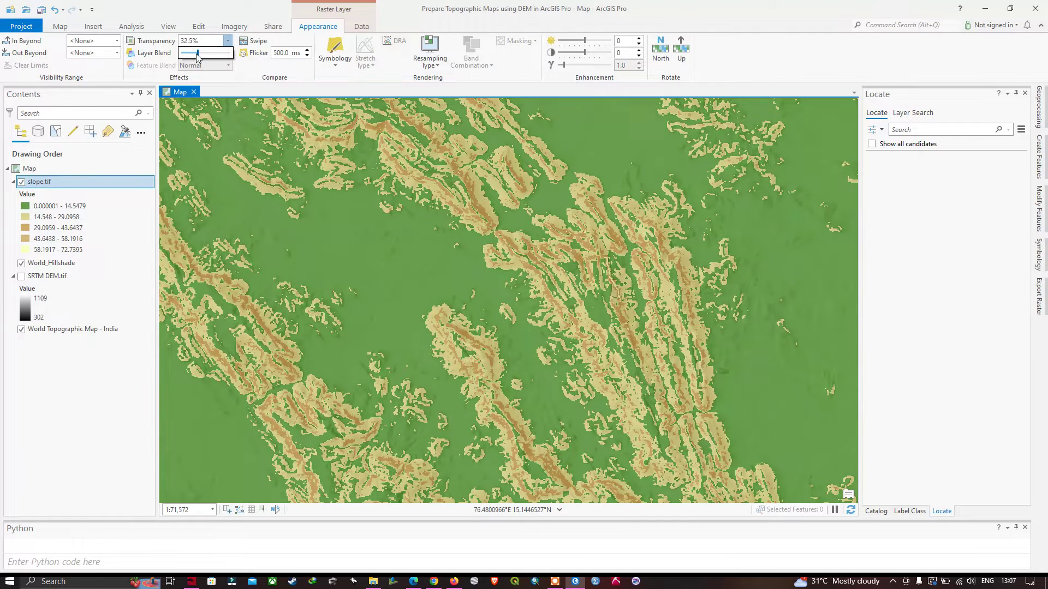
{"action": "scroll", "coordinate": [483, 203], "scroll_direction": "down", "scroll_amount": 2}
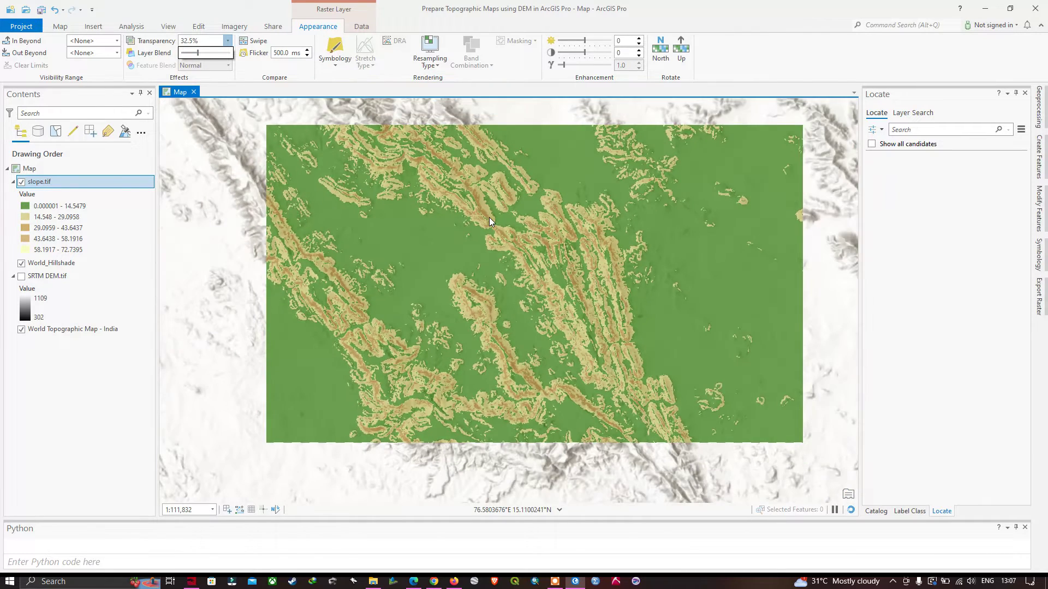
{"action": "left_click_drag", "start_coordinate": [512, 211], "coordinate": [511, 298]}
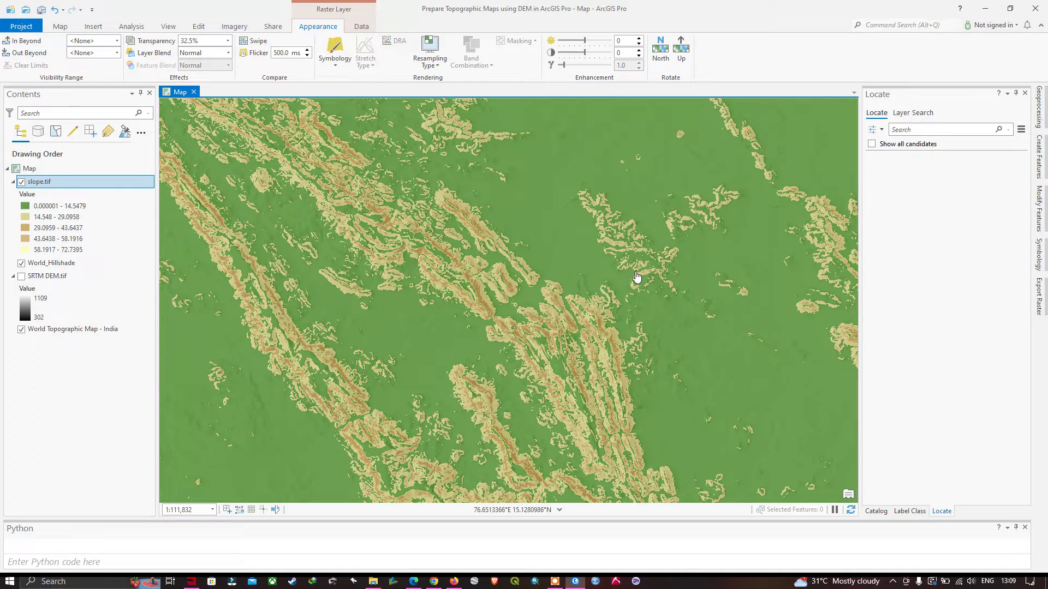
- Leave the Slope tool and open the Hillshade tool from the Surface toolset of the Spatial Analyst Tools
{"action": "left_click", "coordinate": [1039, 121]}
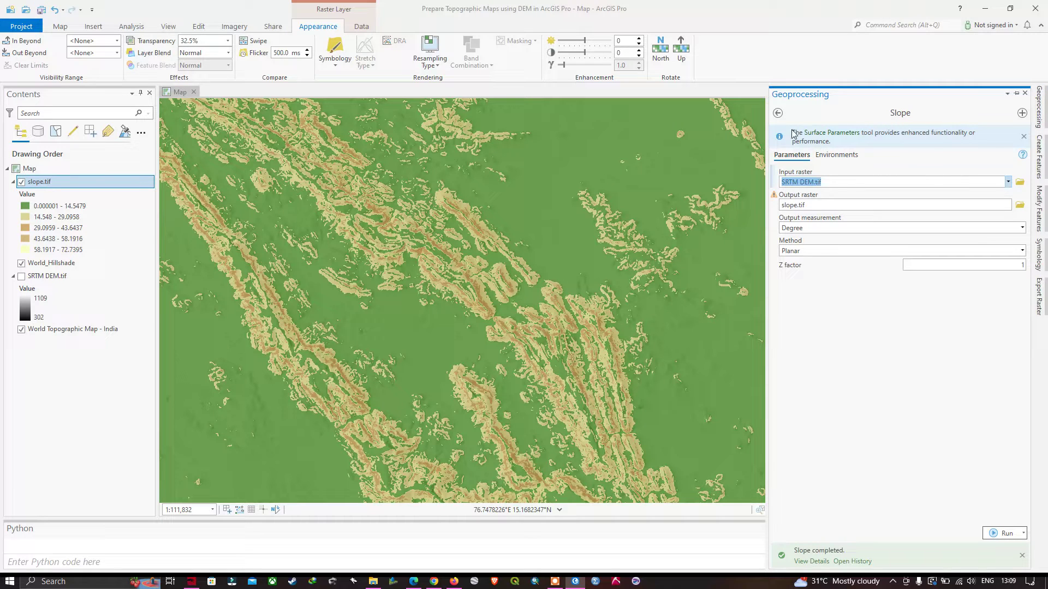
{"action": "left_click", "coordinate": [777, 114]}
{"action": "scroll", "coordinate": [839, 378], "scroll_direction": "down", "scroll_amount": 1}
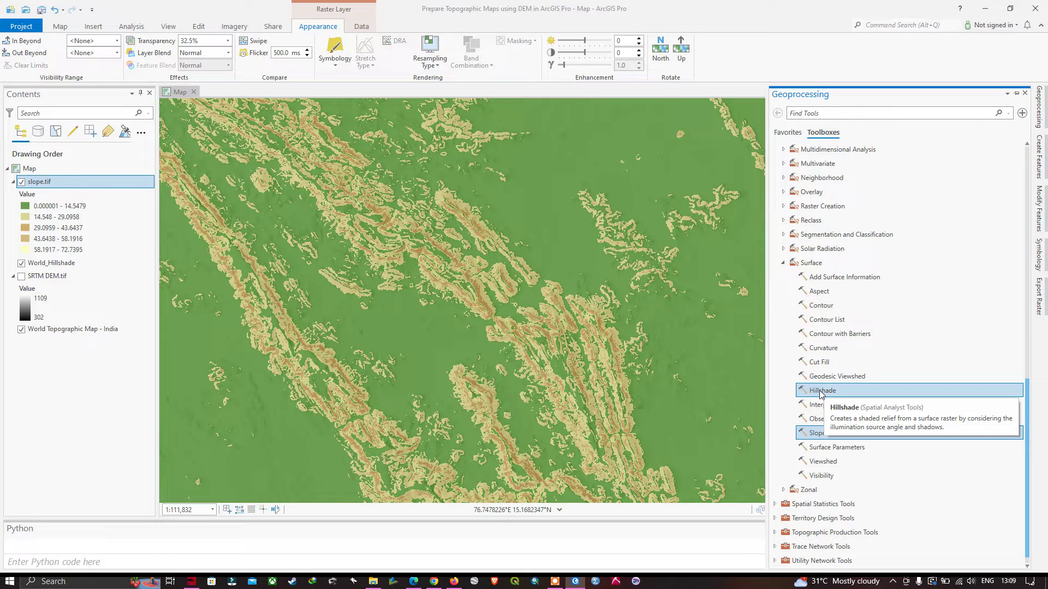
{"action": "double_click", "coordinate": [820, 392]}
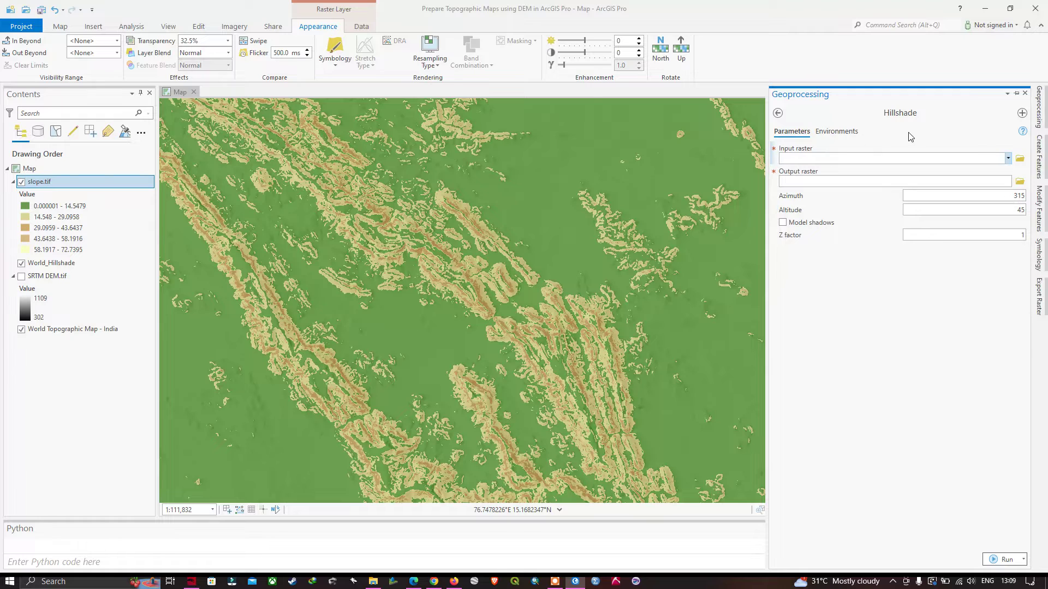
- Generate a hillshade from SRTM DEM.tif with azimuth 315 and altitude 45, saved as hillshade.tif in the files folder
{"action": "left_click", "coordinate": [1008, 158]}
{"action": "left_click", "coordinate": [801, 182]}
{"action": "left_click", "coordinate": [1020, 183]}
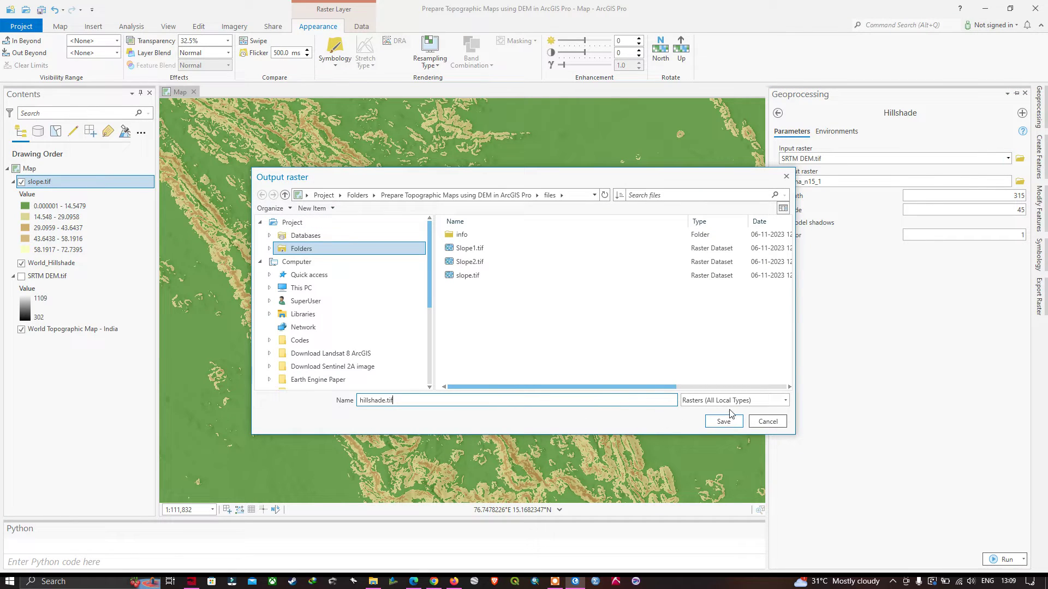
{"action": "left_click", "coordinate": [726, 421]}
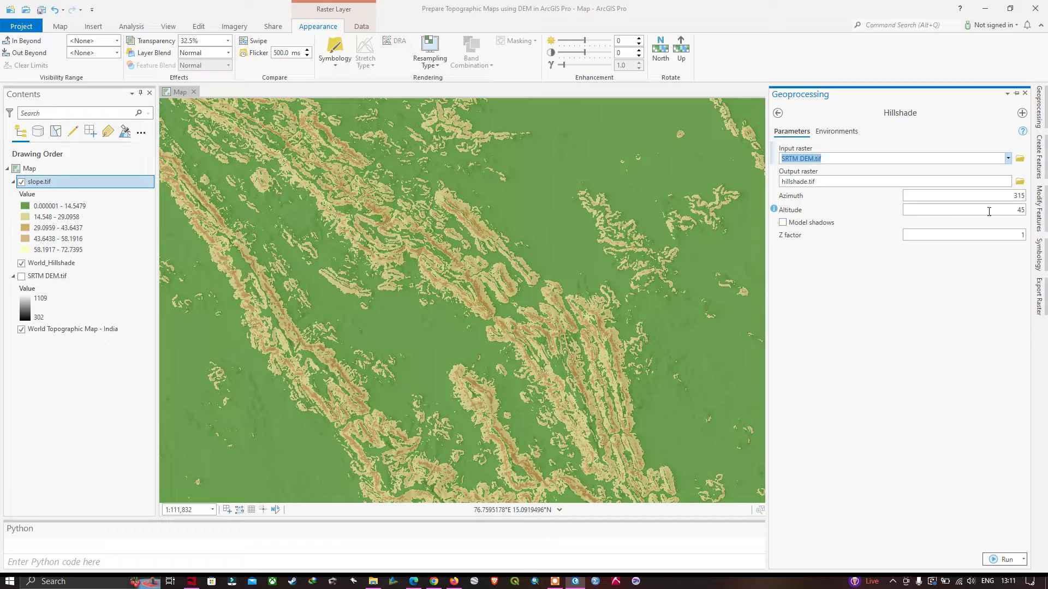
{"action": "left_click", "coordinate": [1006, 560]}
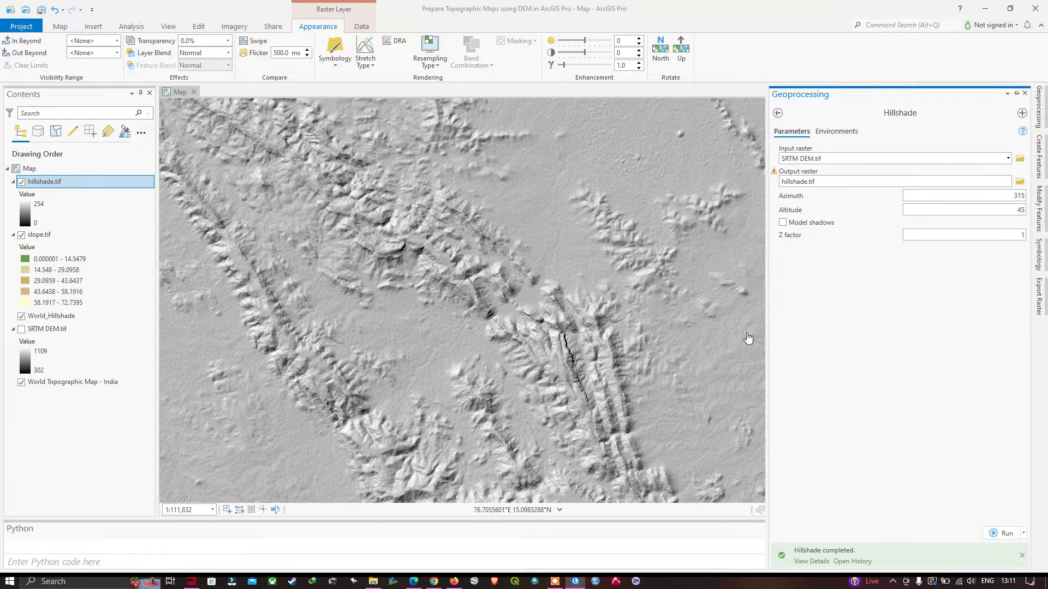
{"action": "scroll", "coordinate": [504, 285], "scroll_direction": "down", "scroll_amount": 3}
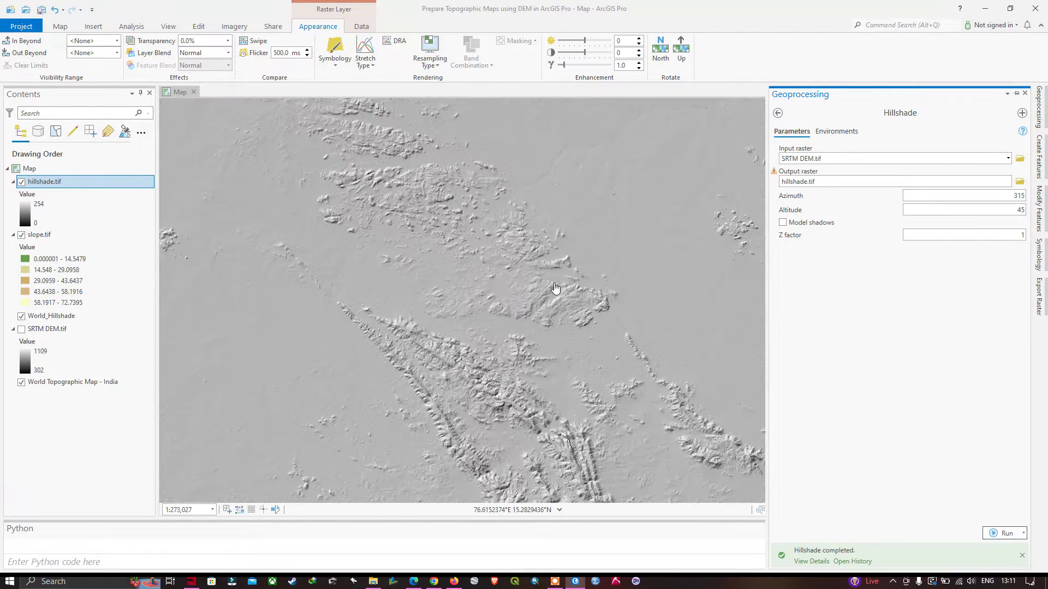
- Examine the hillshade.tif relief across the hill ranges and along the raster's southern and eastern edges
{"action": "left_click", "coordinate": [552, 348]}
{"action": "left_click_drag", "start_coordinate": [554, 341], "coordinate": [581, 368]}
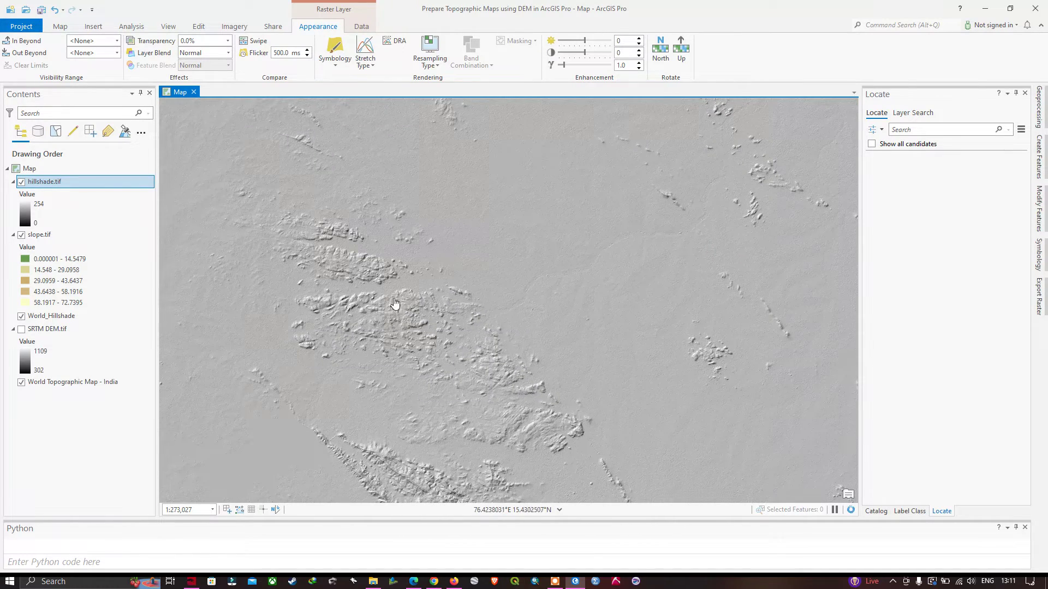
{"action": "left_click_drag", "start_coordinate": [474, 339], "coordinate": [521, 324]}
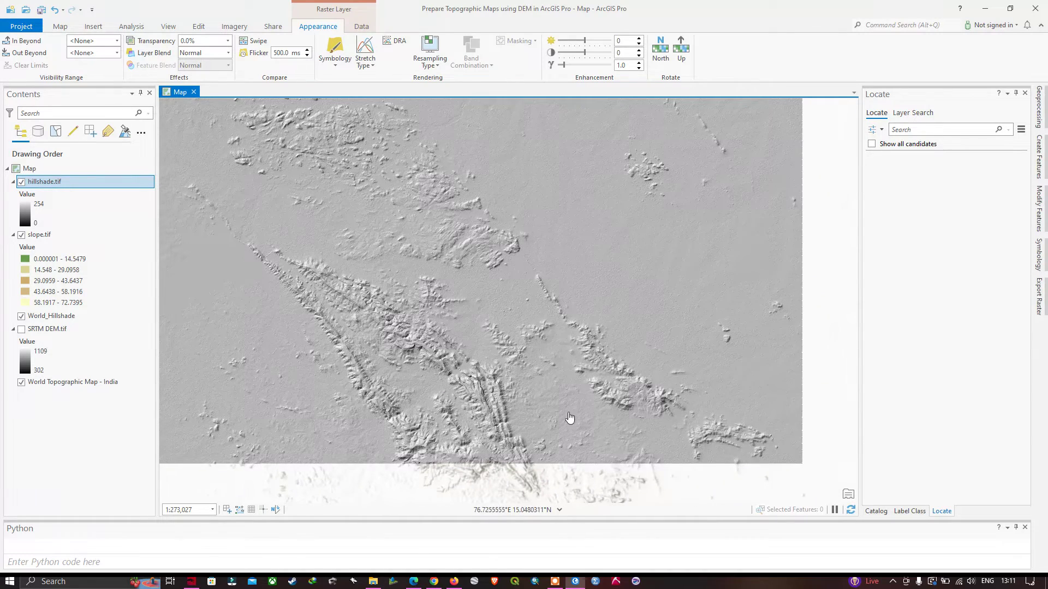
{"action": "left_click_drag", "start_coordinate": [479, 270], "coordinate": [562, 414]}
{"action": "left_click_drag", "start_coordinate": [461, 301], "coordinate": [500, 382]}
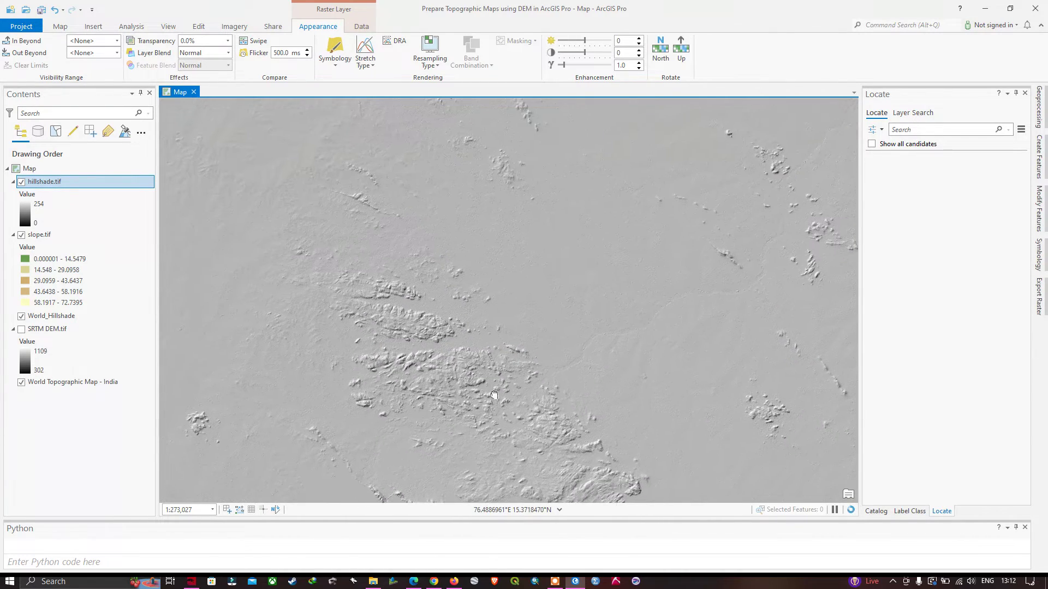
{"action": "left_click_drag", "start_coordinate": [470, 308], "coordinate": [431, 241]}
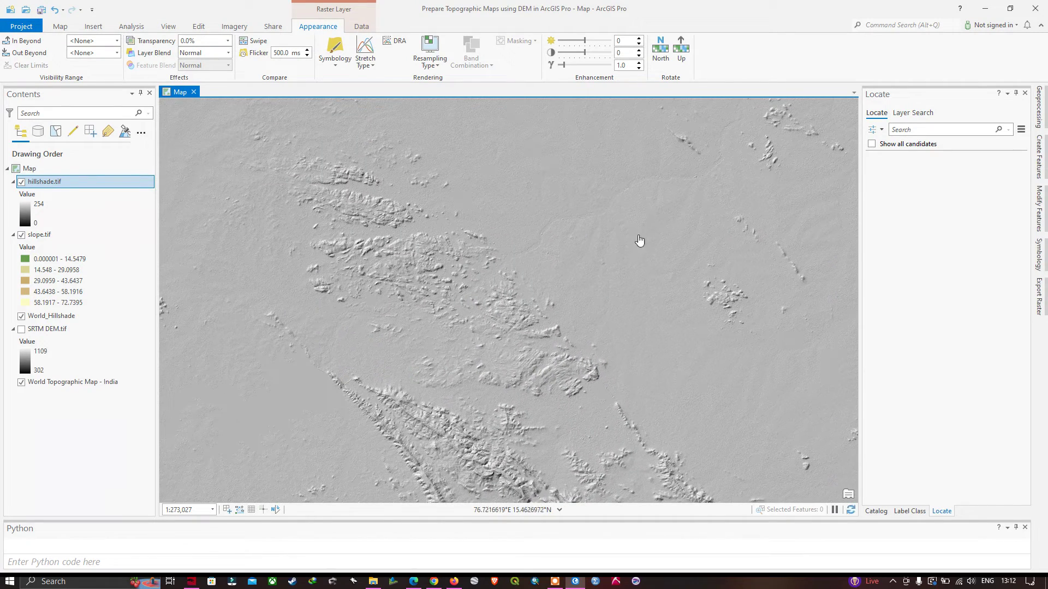
{"action": "key", "text": "Up"}
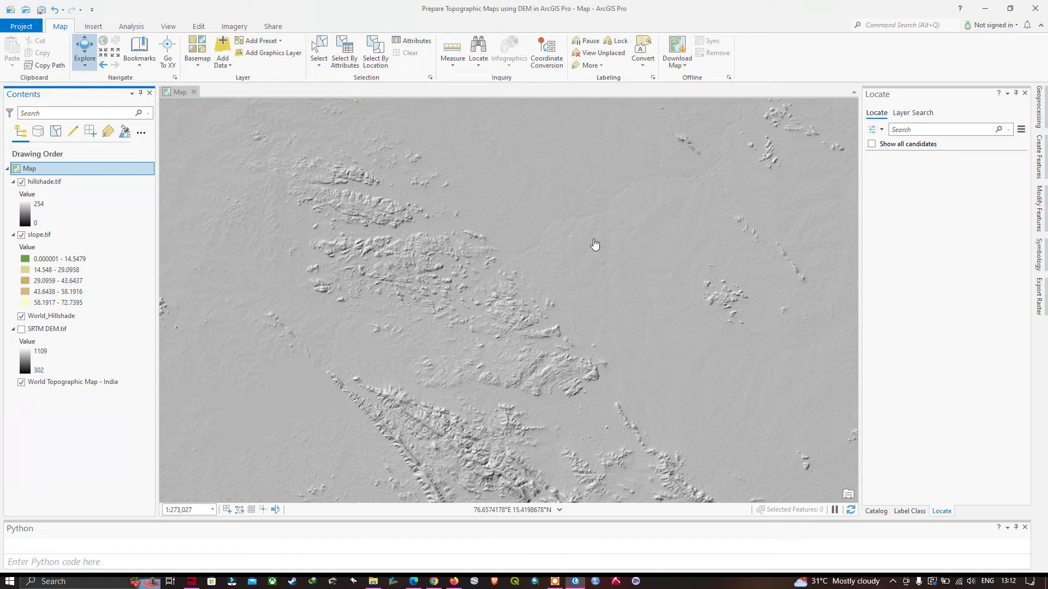
{"action": "left_click_drag", "start_coordinate": [503, 198], "coordinate": [510, 210]}
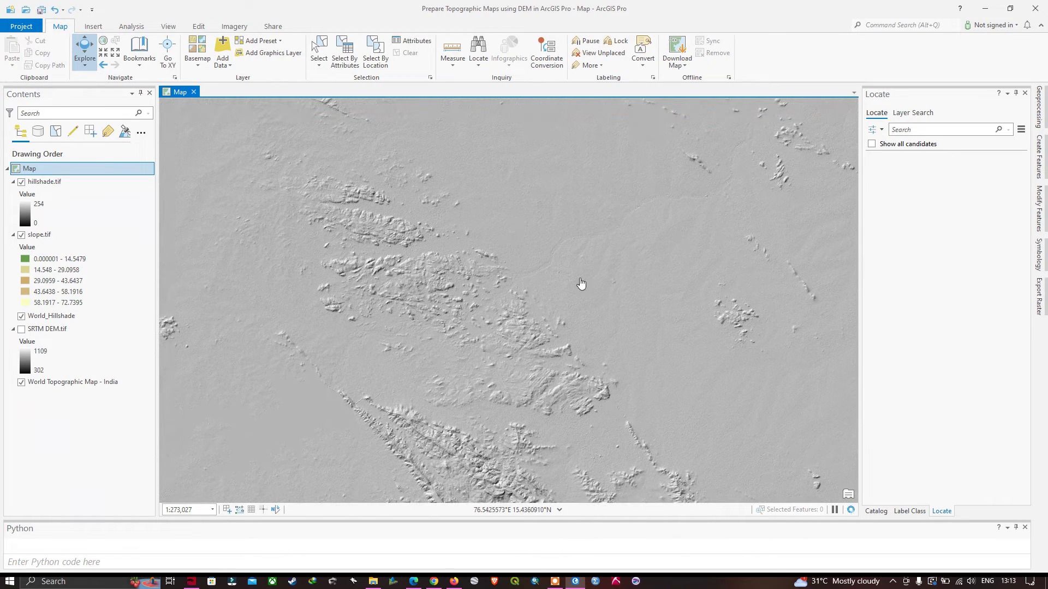
- Generate a second hillshade from SRTM DEM.tif with a Z factor of 10, saved as hillshade2.tif in the files folder
{"action": "left_click", "coordinate": [1039, 109]}
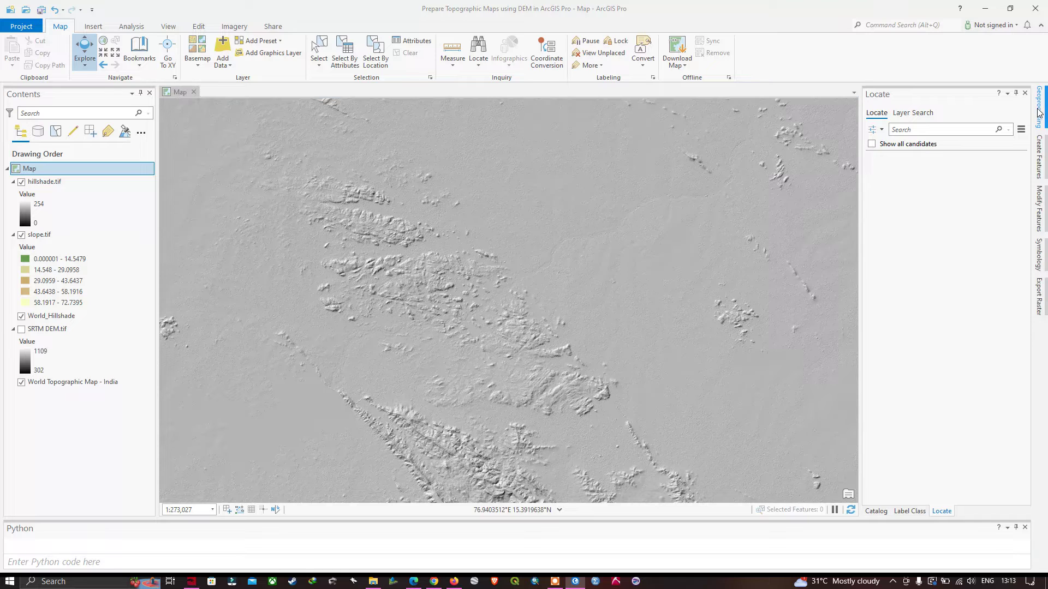
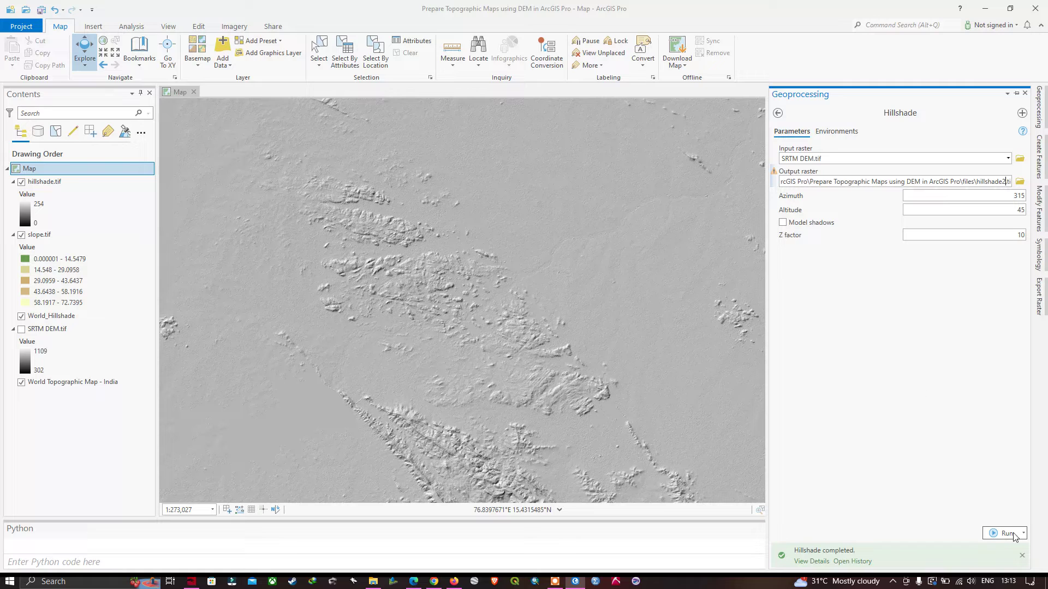
{"action": "left_click", "coordinate": [1013, 533]}
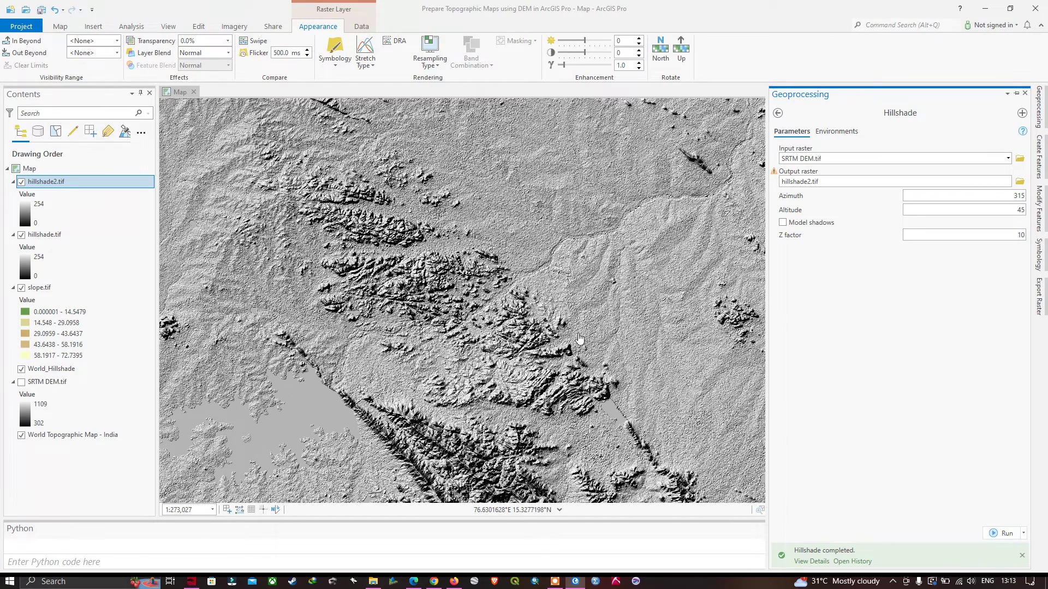
{"action": "left_click", "coordinate": [554, 301]}
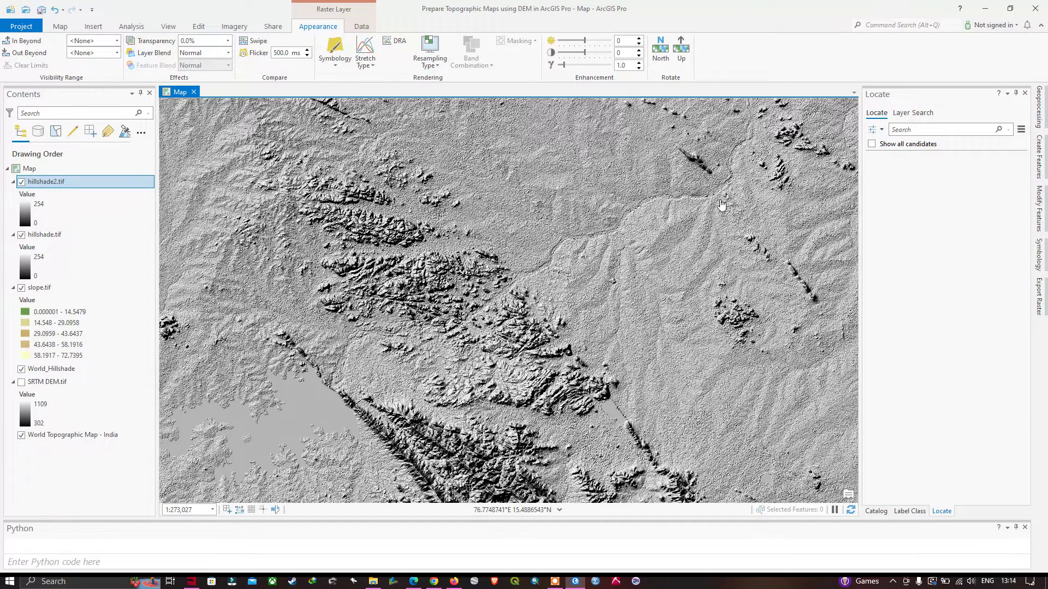
{"action": "key", "text": "Down"}
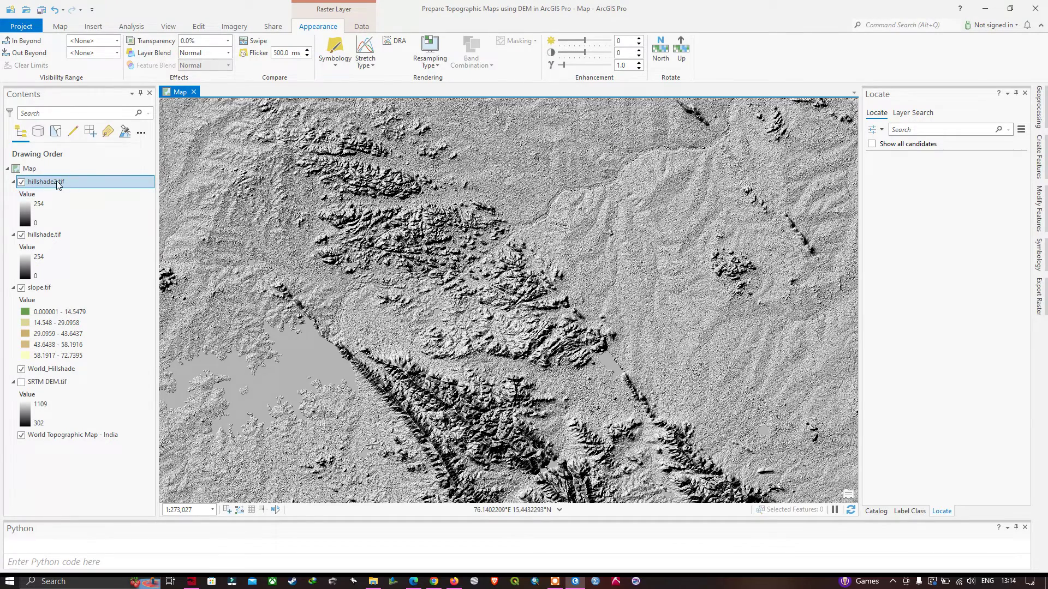
- Turn off the original hillshade.tif layer and remove it from the map
{"action": "left_click", "coordinate": [22, 235]}
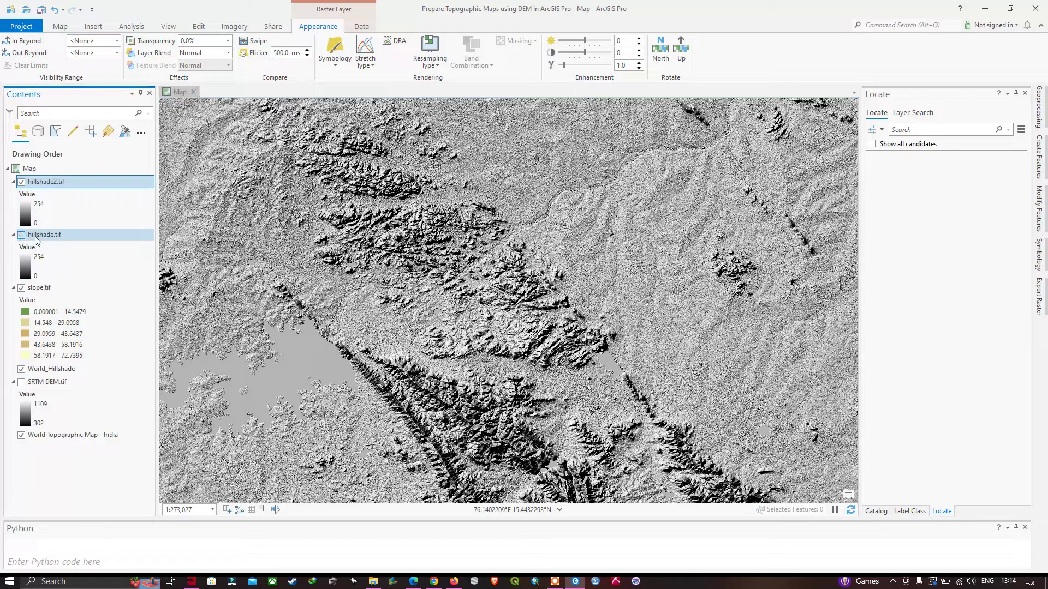
{"action": "right_click", "coordinate": [41, 237]}
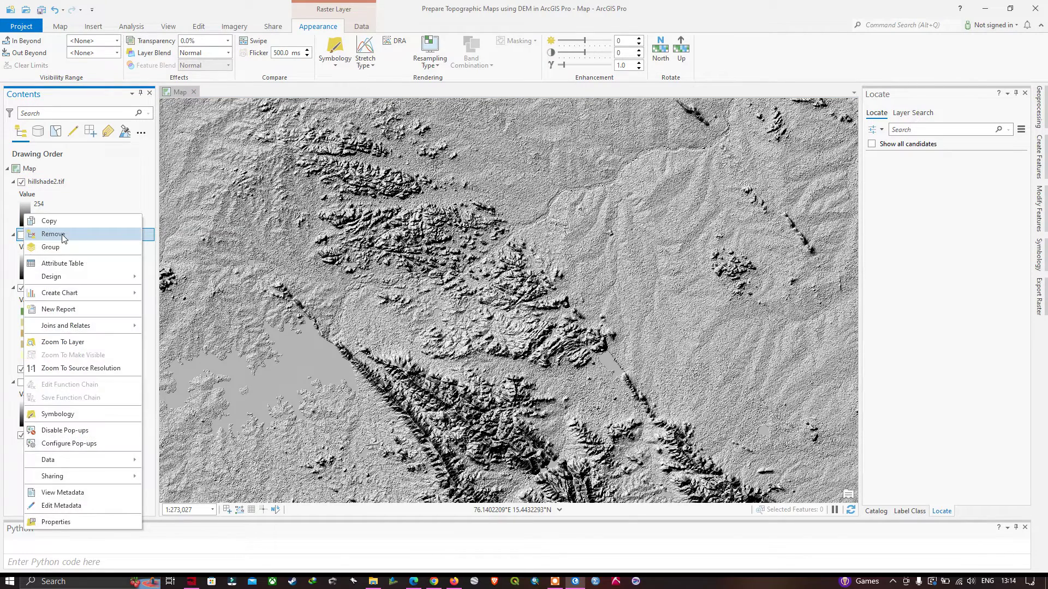
{"action": "left_click", "coordinate": [62, 235]}
- Set the hillshade2.tif layer's transparency to 59.0% over the slope.tif layer
{"action": "left_click", "coordinate": [47, 183]}
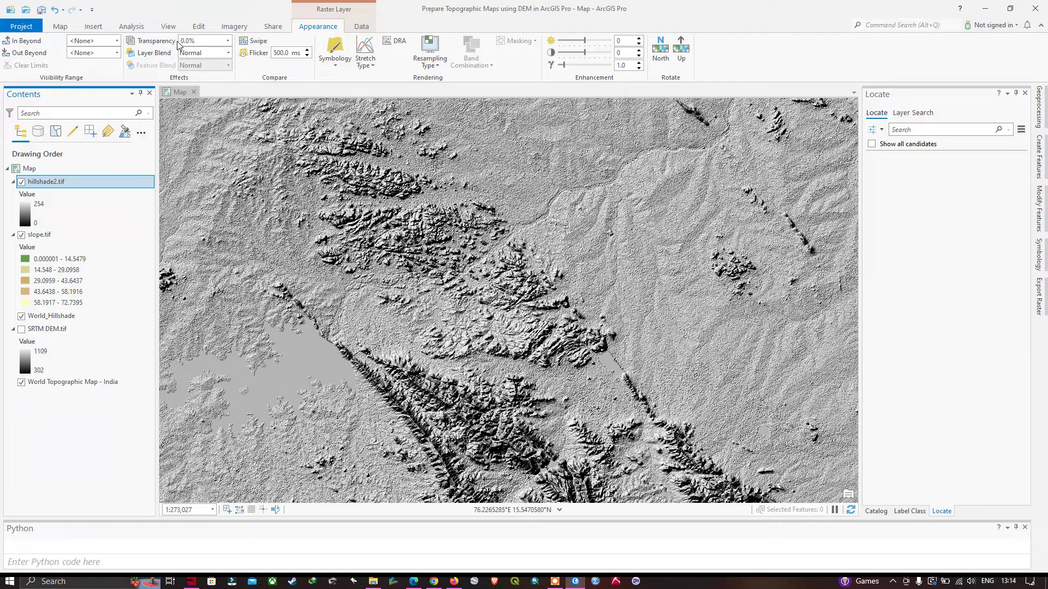
{"action": "left_click", "coordinate": [229, 42]}
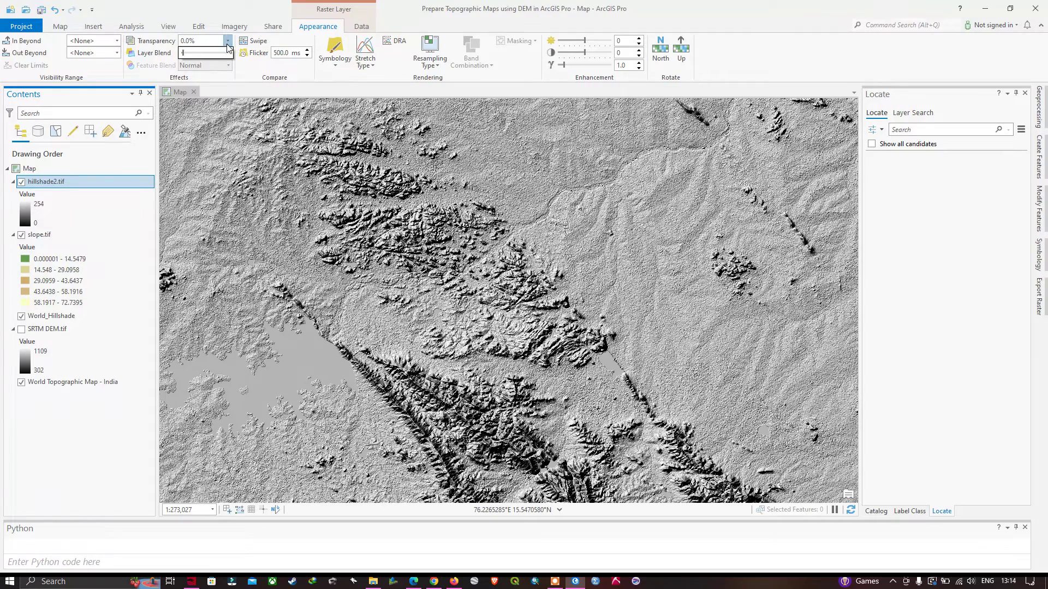
{"action": "left_click_drag", "start_coordinate": [184, 54], "coordinate": [212, 60]}
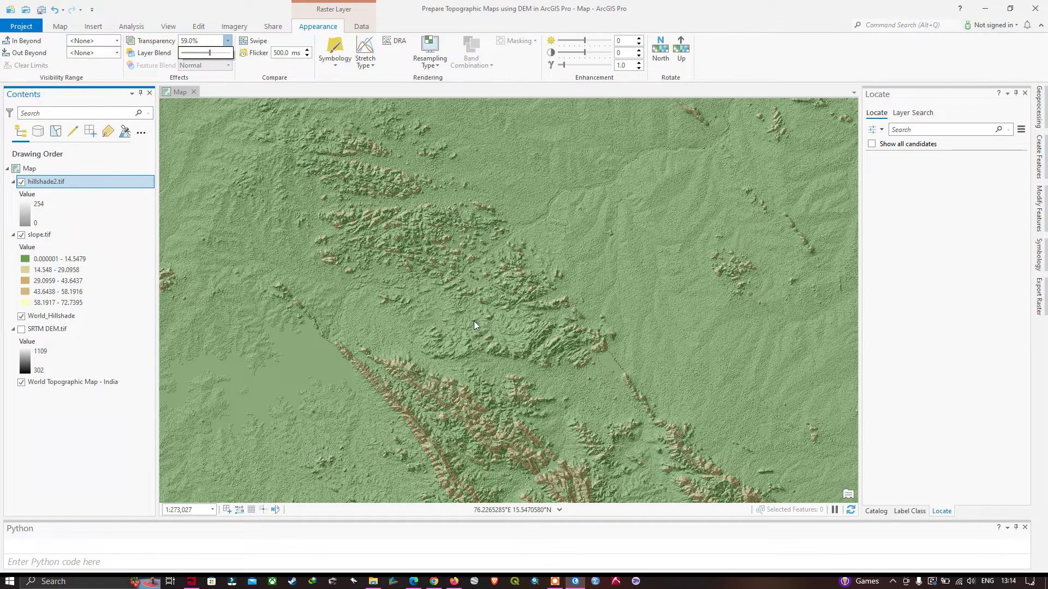
{"action": "left_click", "coordinate": [506, 356]}
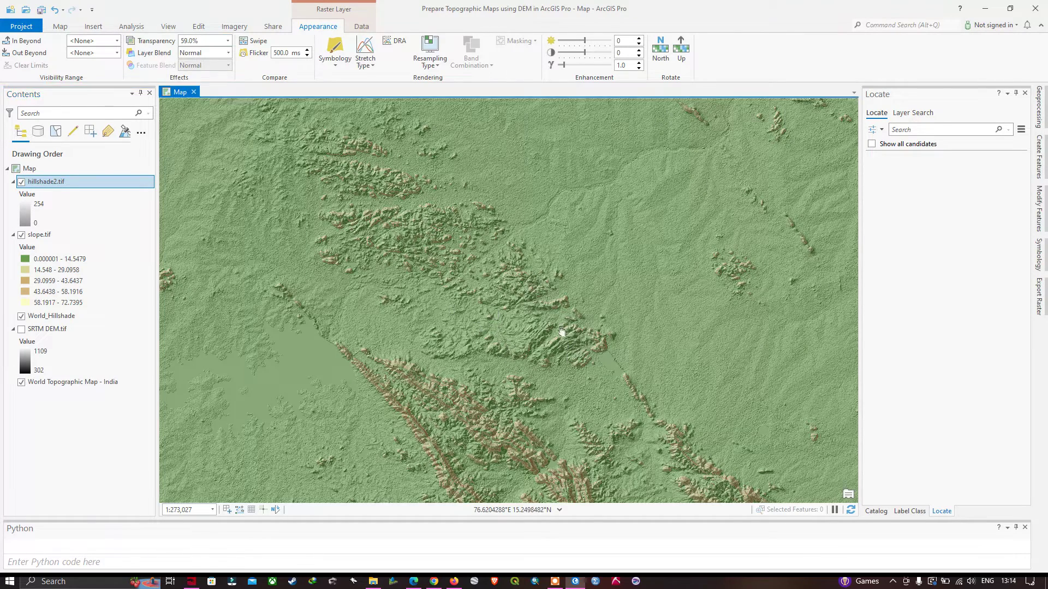
- Inspect the blended hillshade and slope relief over the hill ranges at close and wide scales
{"action": "left_click_drag", "start_coordinate": [562, 327], "coordinate": [548, 263]}
{"action": "scroll", "coordinate": [491, 375], "scroll_direction": "up", "scroll_amount": 4}
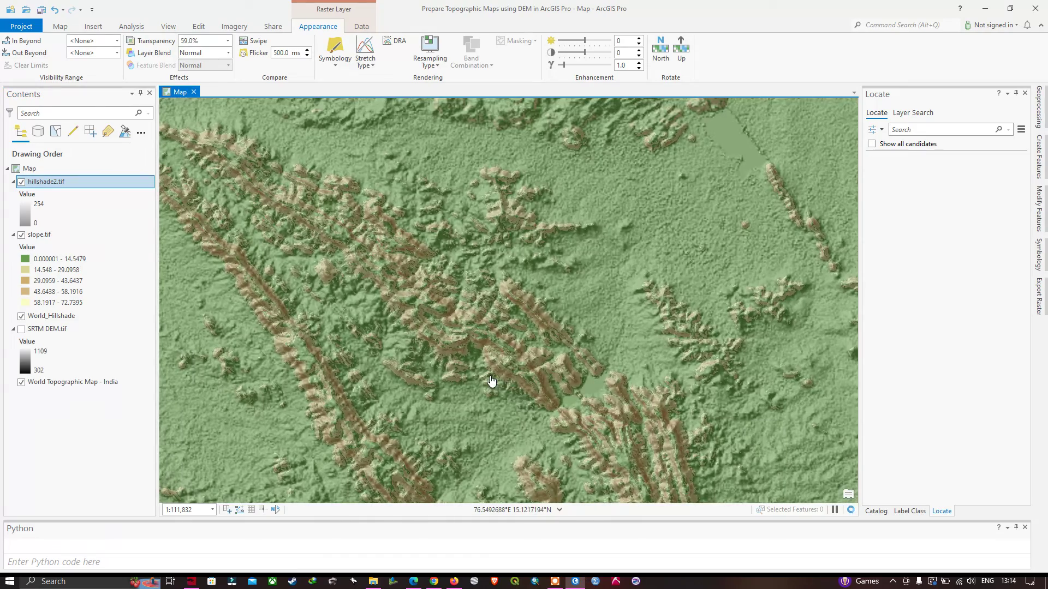
{"action": "left_click_drag", "start_coordinate": [657, 191], "coordinate": [526, 292]}
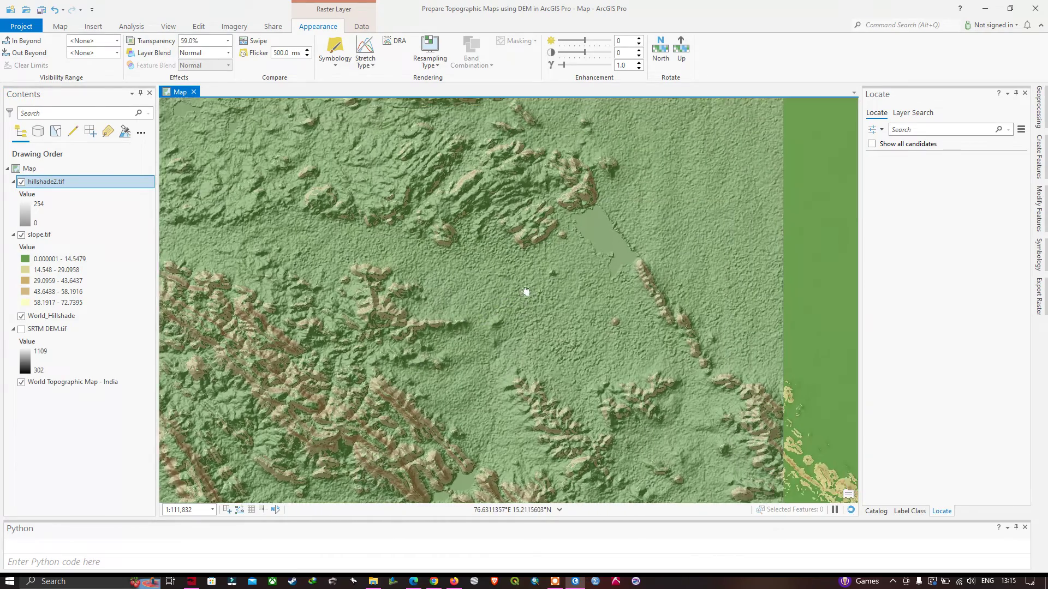
{"action": "left_click_drag", "start_coordinate": [523, 216], "coordinate": [661, 204]}
{"action": "scroll", "coordinate": [529, 346], "scroll_direction": "down", "scroll_amount": 2}
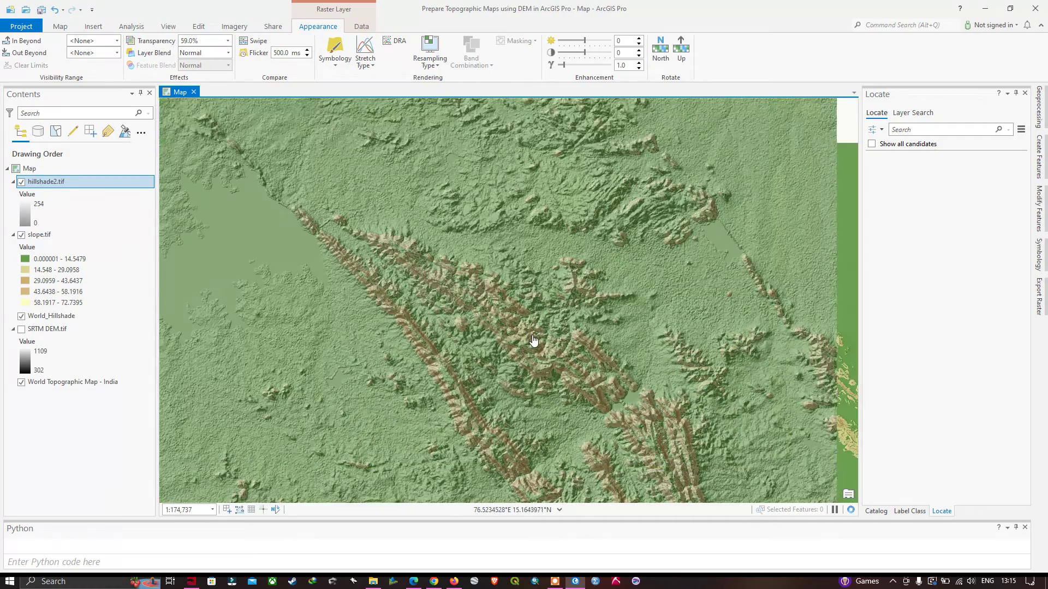
{"action": "scroll", "coordinate": [533, 340], "scroll_direction": "down", "scroll_amount": 2}
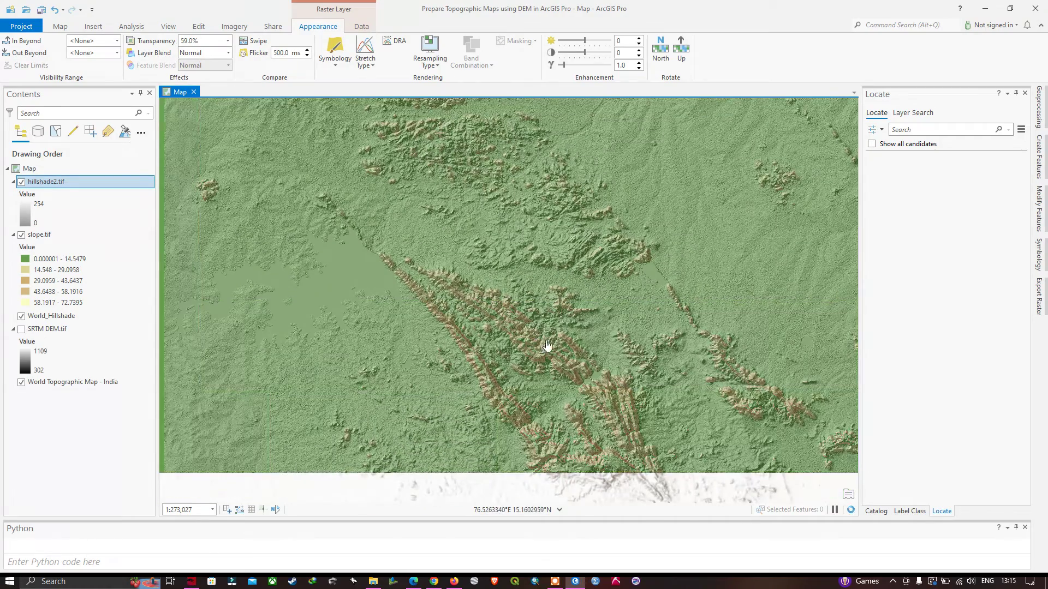
{"action": "left_click_drag", "start_coordinate": [645, 230], "coordinate": [647, 264]}
- Open the Aspect tool from the Surface toolset of the geoprocessing toolboxes
{"action": "key", "text": "alt+a"}
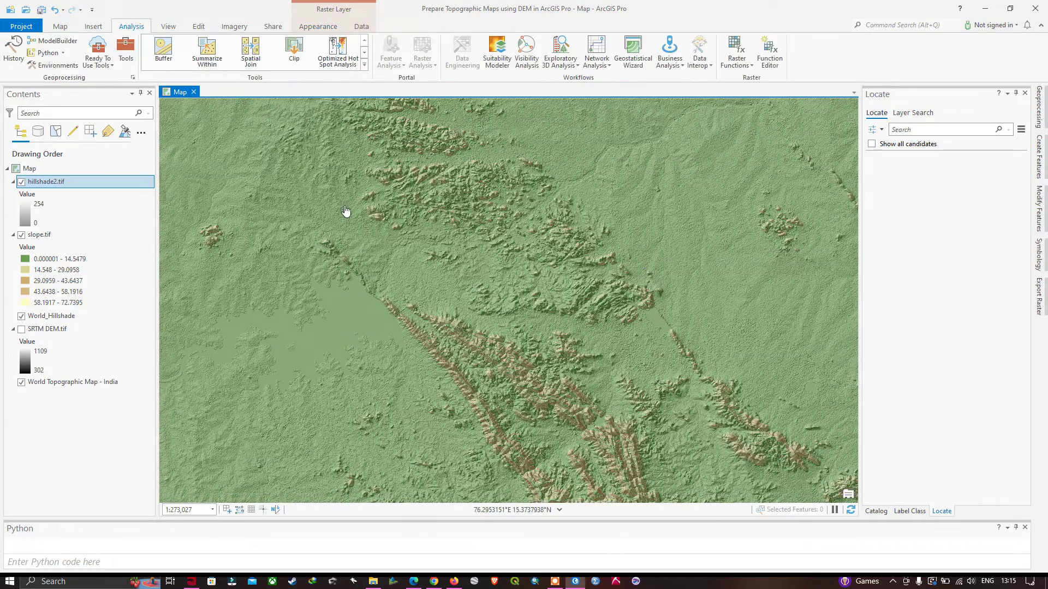
{"action": "left_click", "coordinate": [125, 52]}
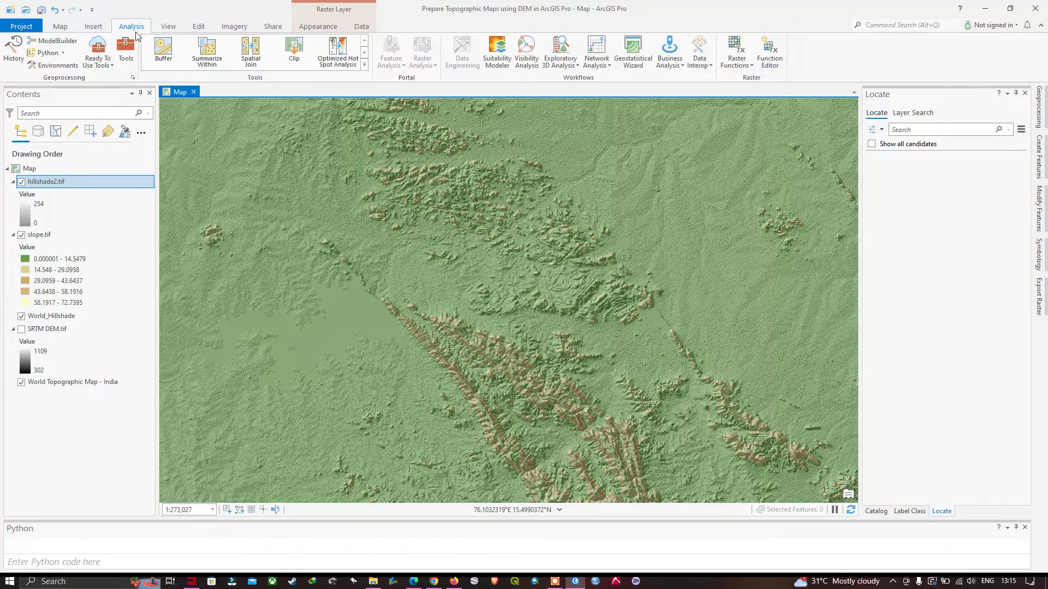
{"action": "left_click", "coordinate": [127, 51]}
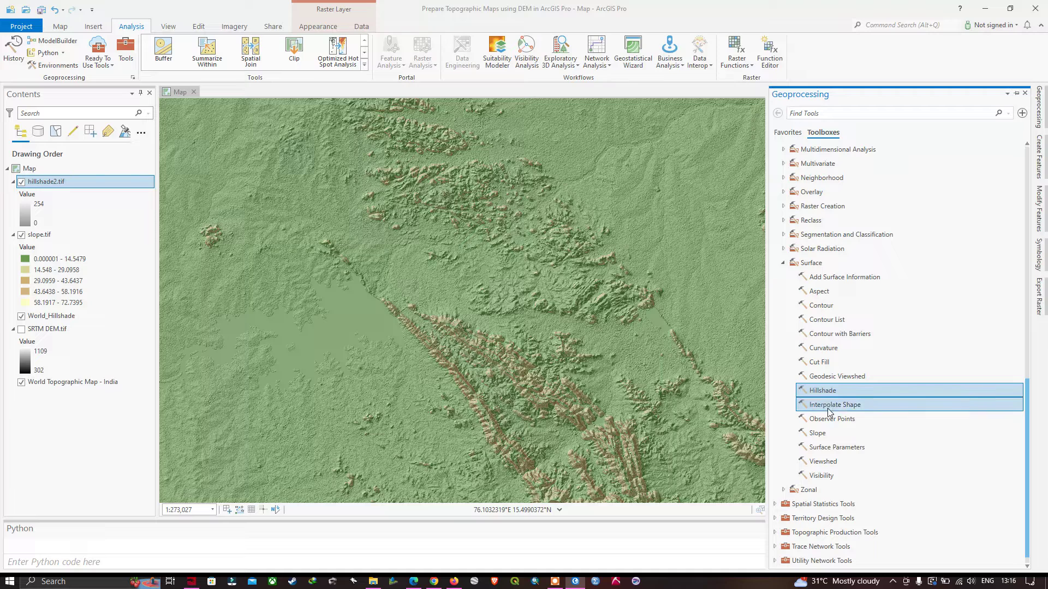
{"action": "left_click", "coordinate": [828, 297]}
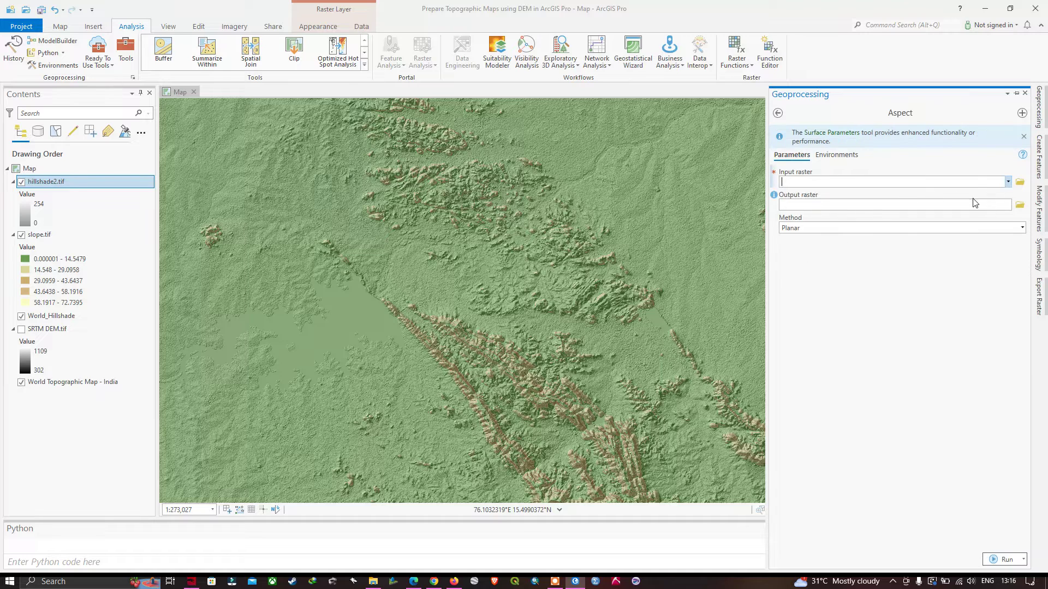
- Generate an aspect raster from SRTM DEM.tif with the Planar method, saved as aspect.tif in the files folder
{"action": "left_click", "coordinate": [1009, 182]}
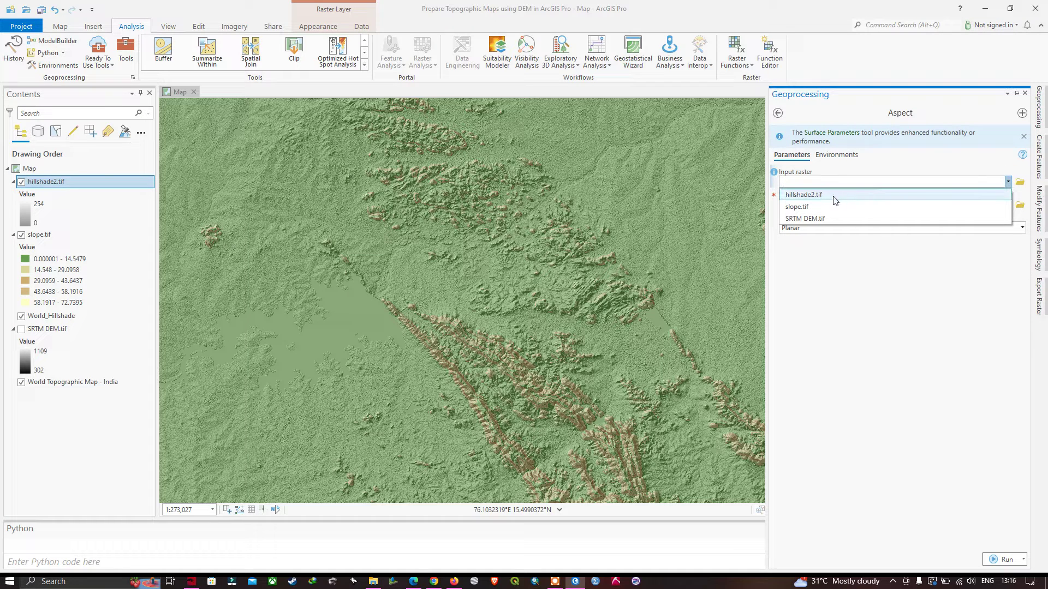
{"action": "left_click", "coordinate": [795, 219]}
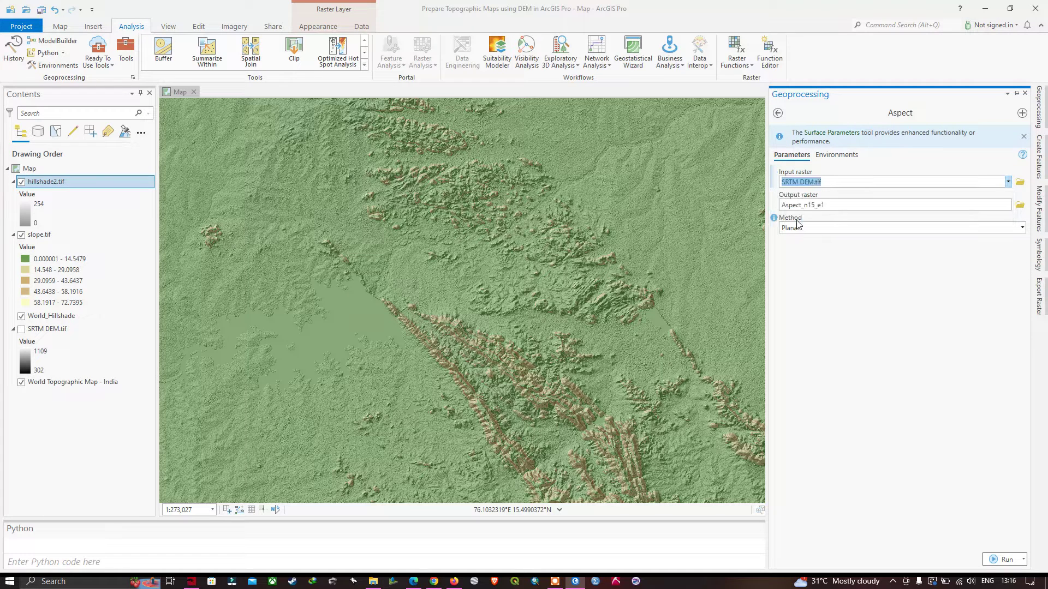
{"action": "left_click", "coordinate": [1018, 206]}
{"action": "left_click", "coordinate": [401, 400]}
{"action": "type", "text": "aspect.tif"}
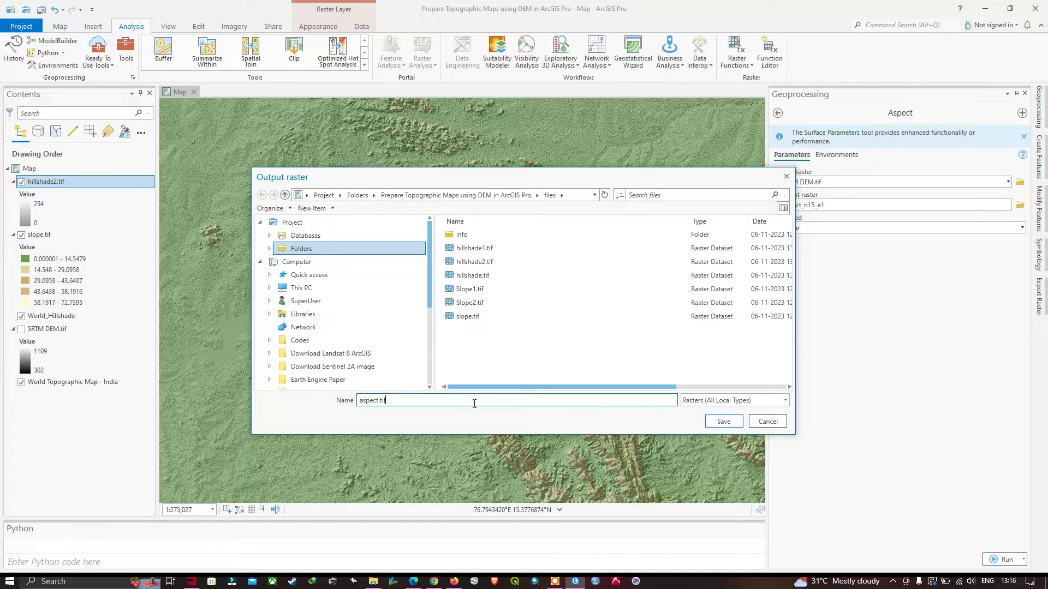
{"action": "left_click", "coordinate": [719, 419]}
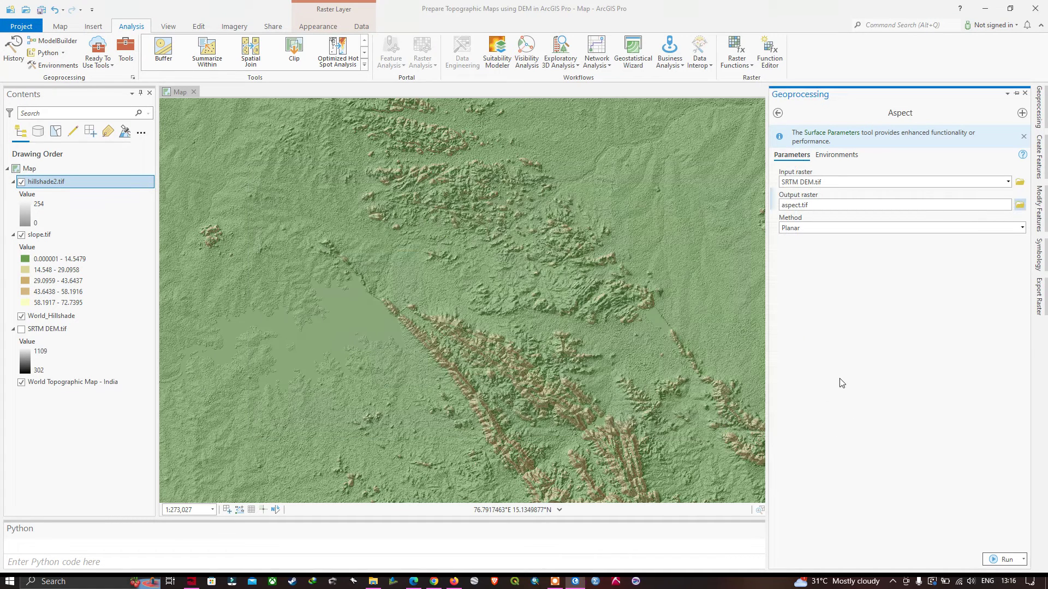
{"action": "left_click", "coordinate": [1007, 560]}
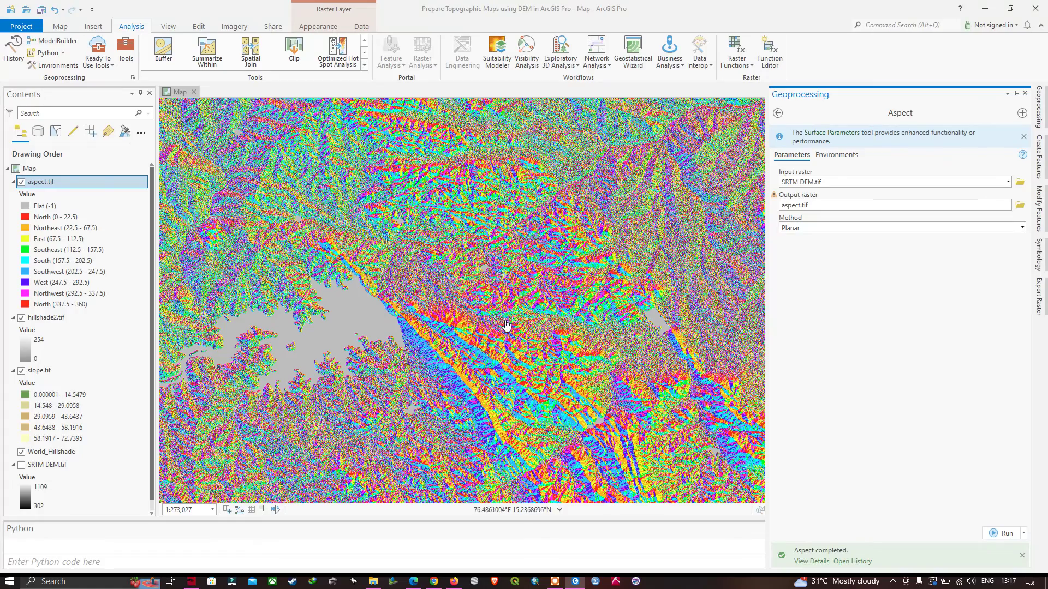
- Examine the aspect.tif direction classes across the full raster extent and closer over the hill ranges
{"action": "scroll", "coordinate": [511, 330], "scroll_direction": "down", "scroll_amount": 2}
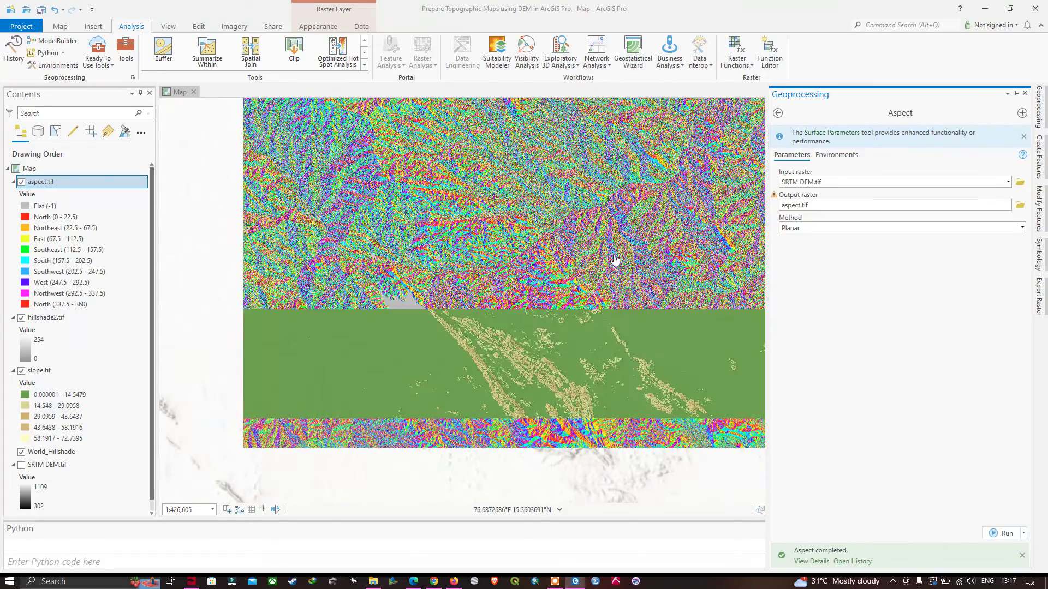
{"action": "left_click", "coordinate": [653, 208]}
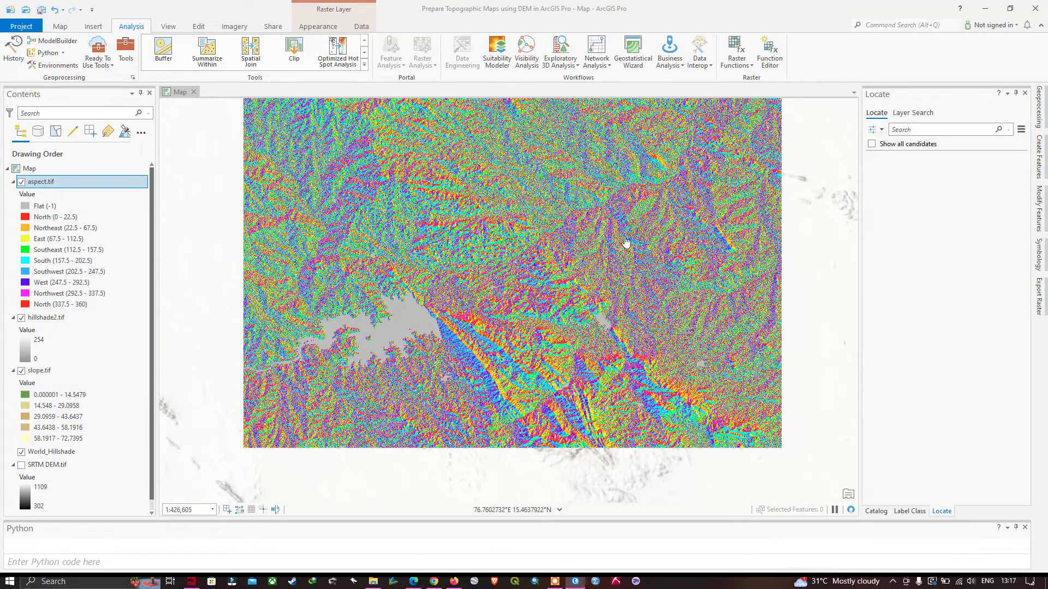
{"action": "left_click_drag", "start_coordinate": [707, 234], "coordinate": [680, 312]}
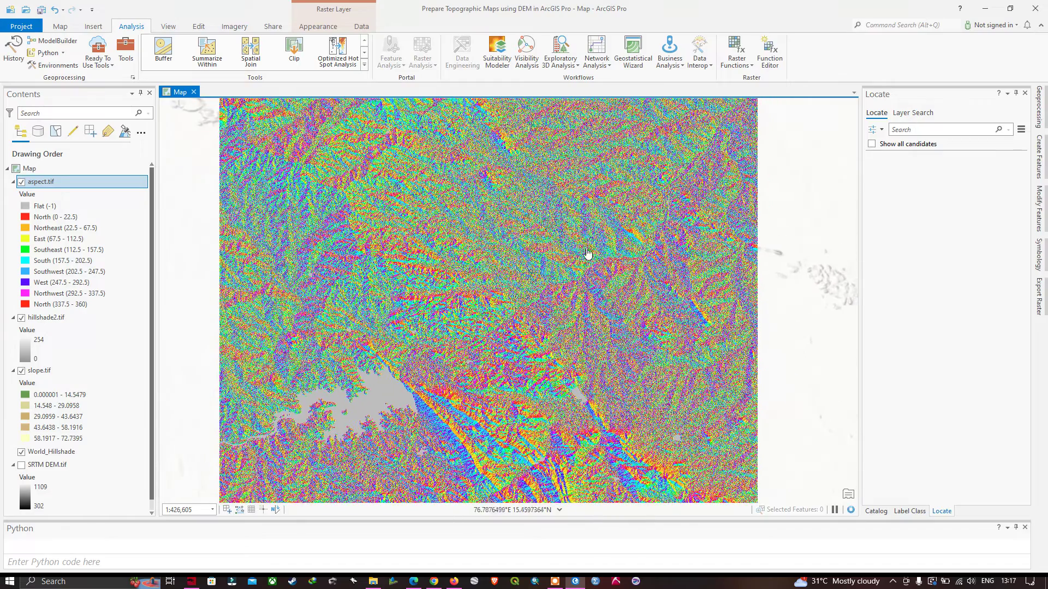
{"action": "left_click_drag", "start_coordinate": [576, 251], "coordinate": [588, 200]}
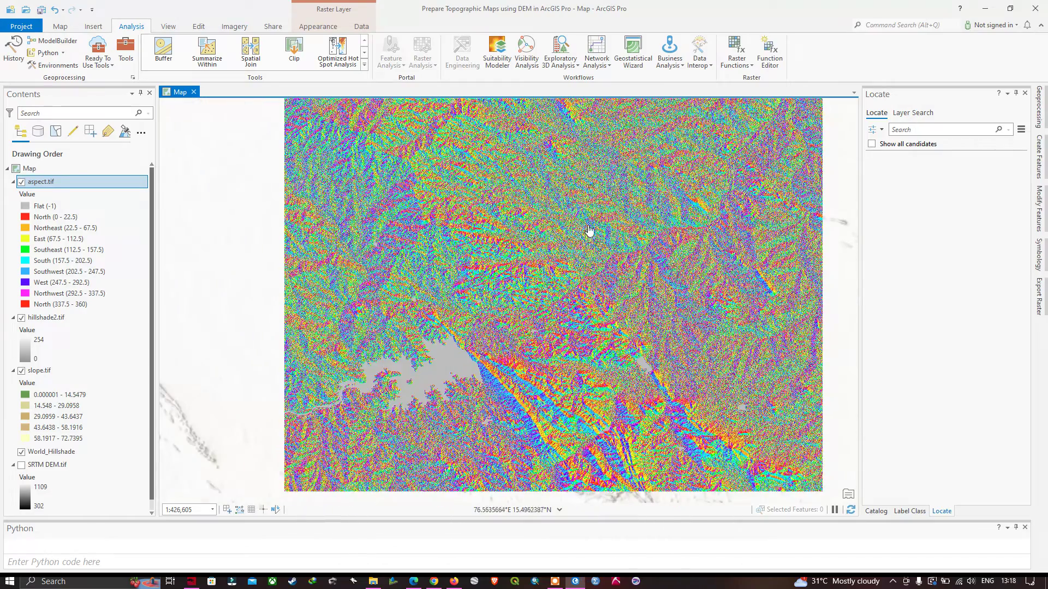
{"action": "scroll", "coordinate": [529, 234], "scroll_direction": "up", "scroll_amount": 4}
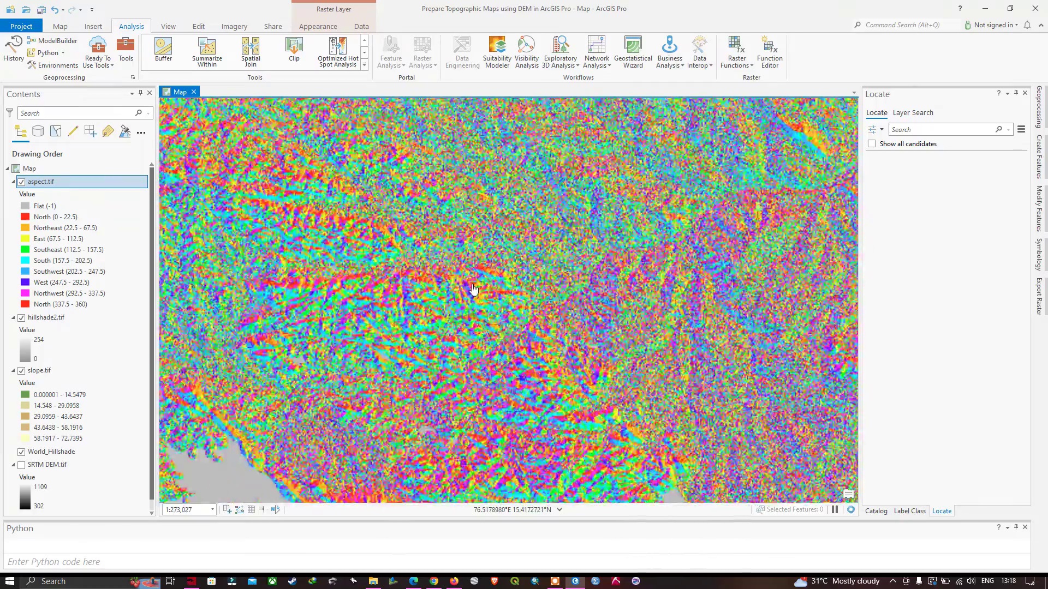
- Compare the aspect.tif cell colours over the hills with the north and northeast direction classes in the legend
{"action": "scroll", "coordinate": [473, 289], "scroll_direction": "up", "scroll_amount": 5}
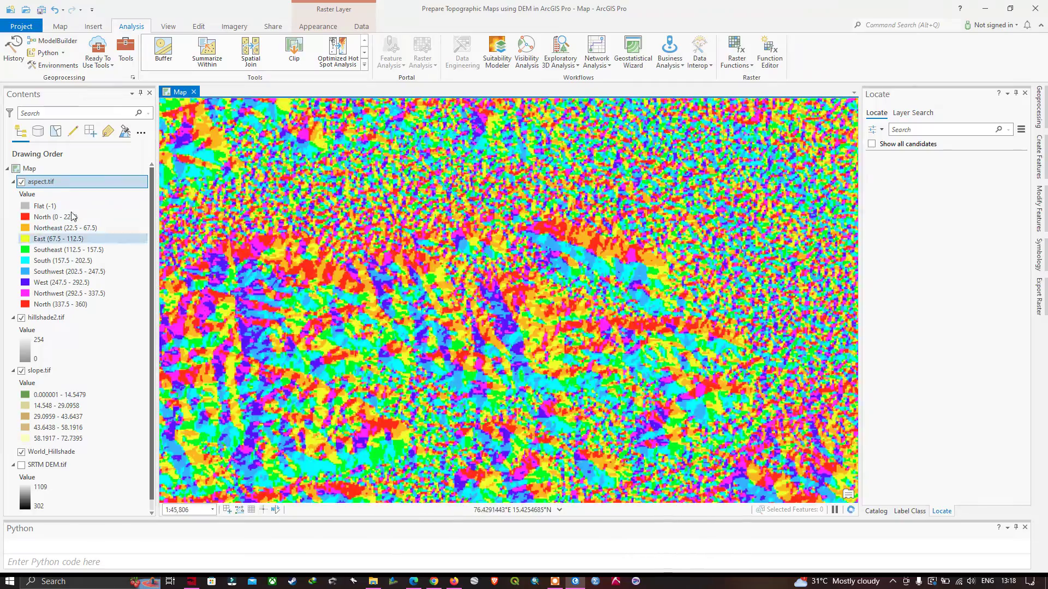
{"action": "left_click", "coordinate": [72, 217]}
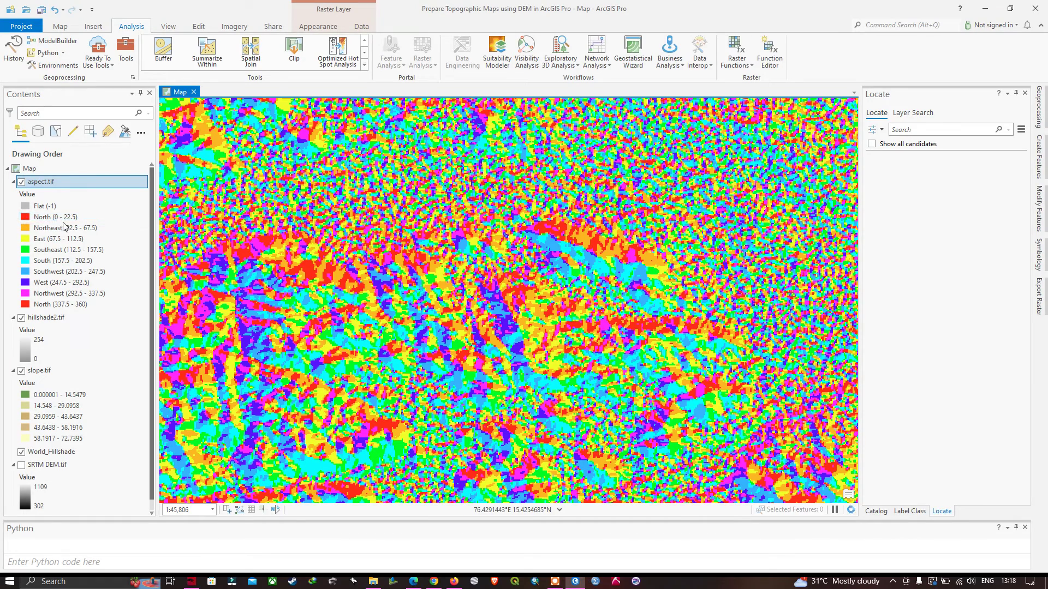
{"action": "left_click", "coordinate": [35, 229]}
{"action": "scroll", "coordinate": [451, 328], "scroll_direction": "down", "scroll_amount": 2}
{"action": "scroll", "coordinate": [451, 327], "scroll_direction": "down", "scroll_amount": 2}
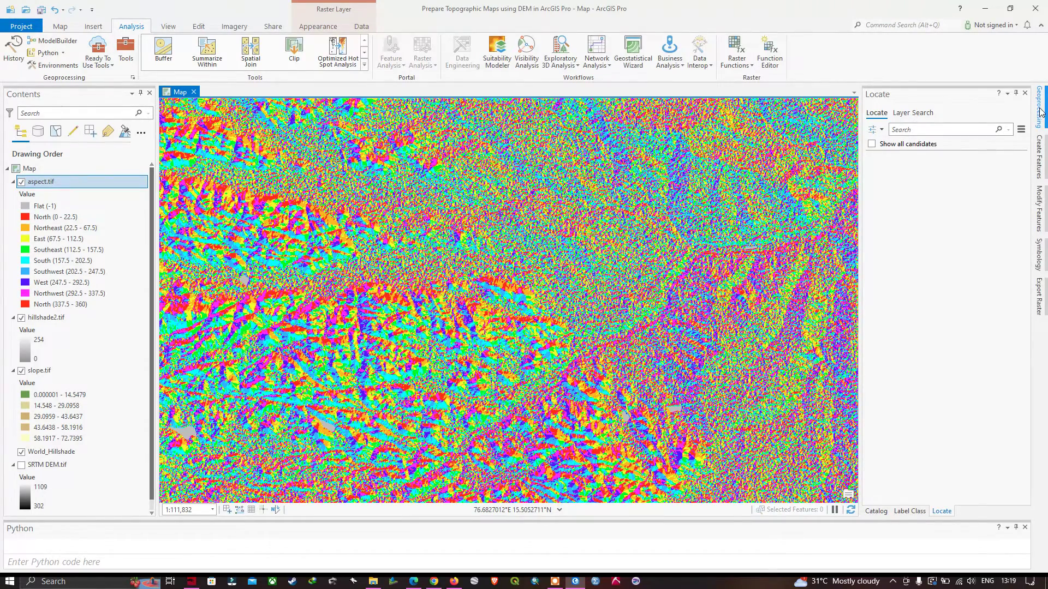
- Open the Contour tool from the Surface toolset of the geoprocessing toolboxes
{"action": "left_click", "coordinate": [1037, 125]}
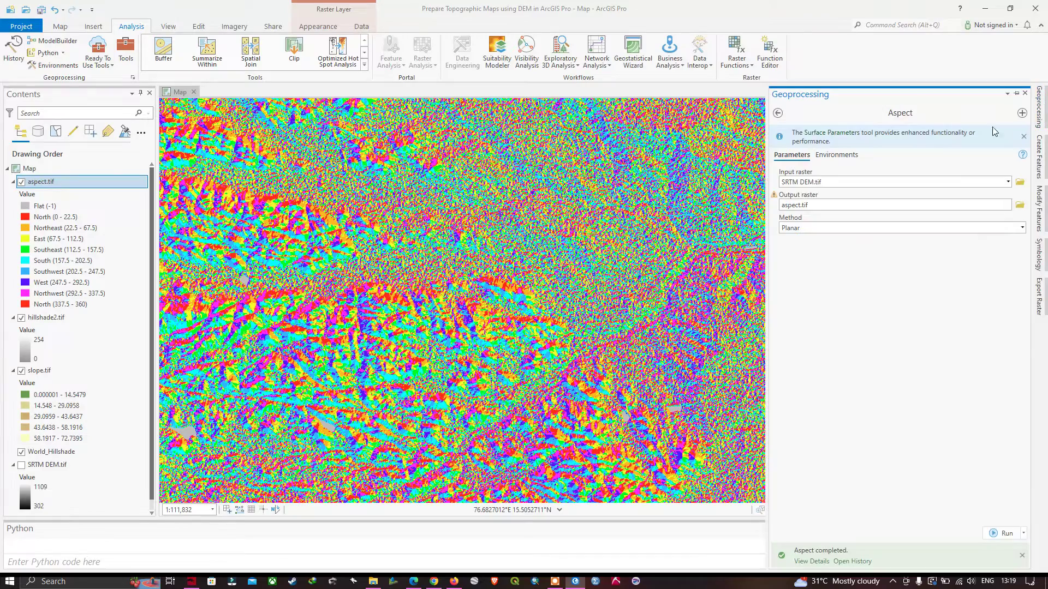
{"action": "left_click", "coordinate": [778, 113]}
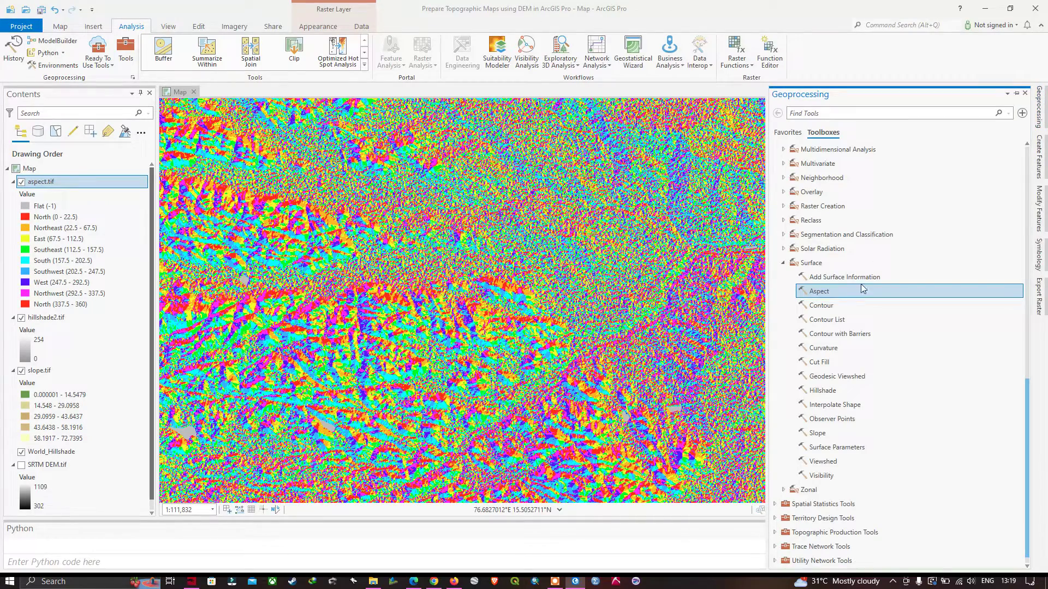
{"action": "double_click", "coordinate": [828, 309]}
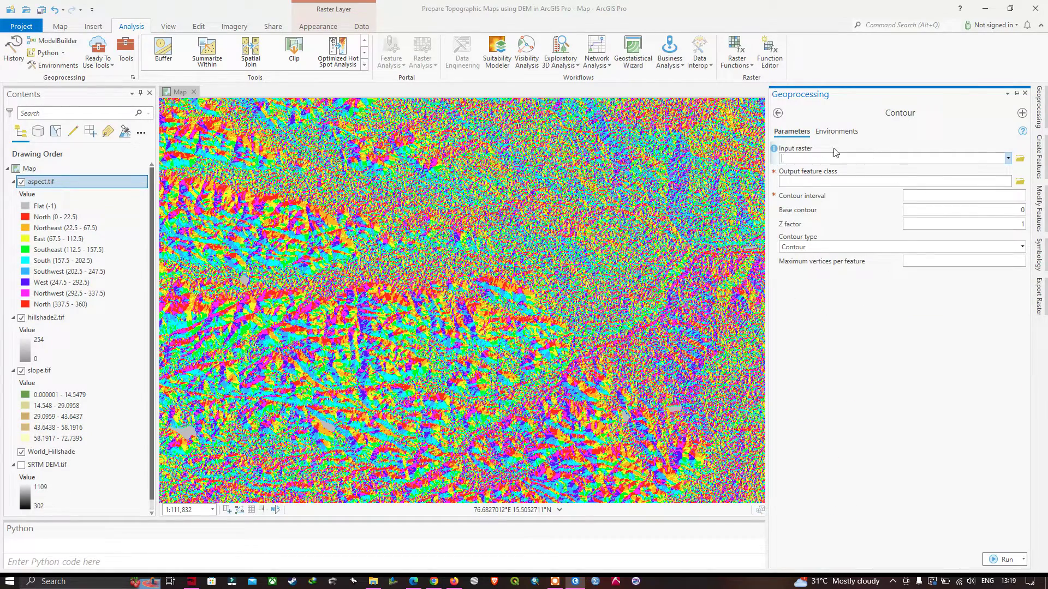
- Set SRTM DEM.tif as the Contour tool's input raster and name the output feature class contour in the files folder
{"action": "left_click", "coordinate": [1008, 158]}
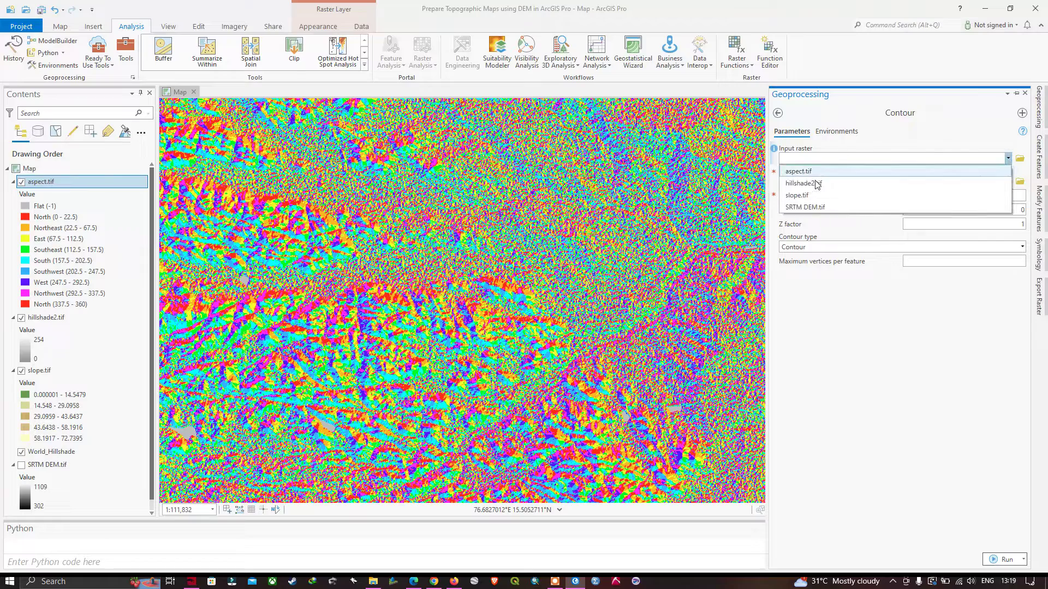
{"action": "left_click", "coordinate": [812, 210]}
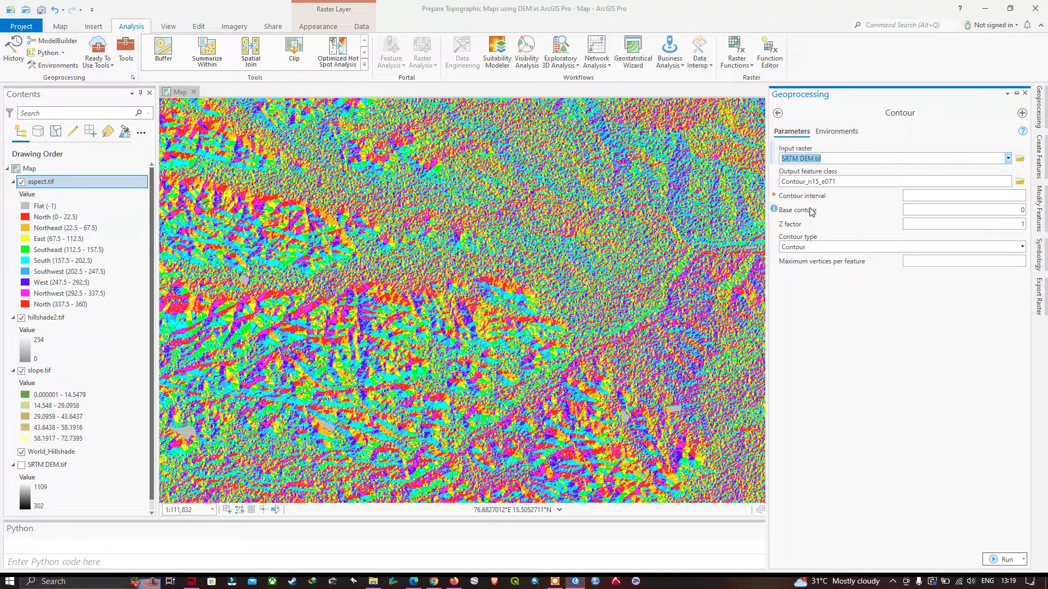
{"action": "left_click", "coordinate": [1020, 181]}
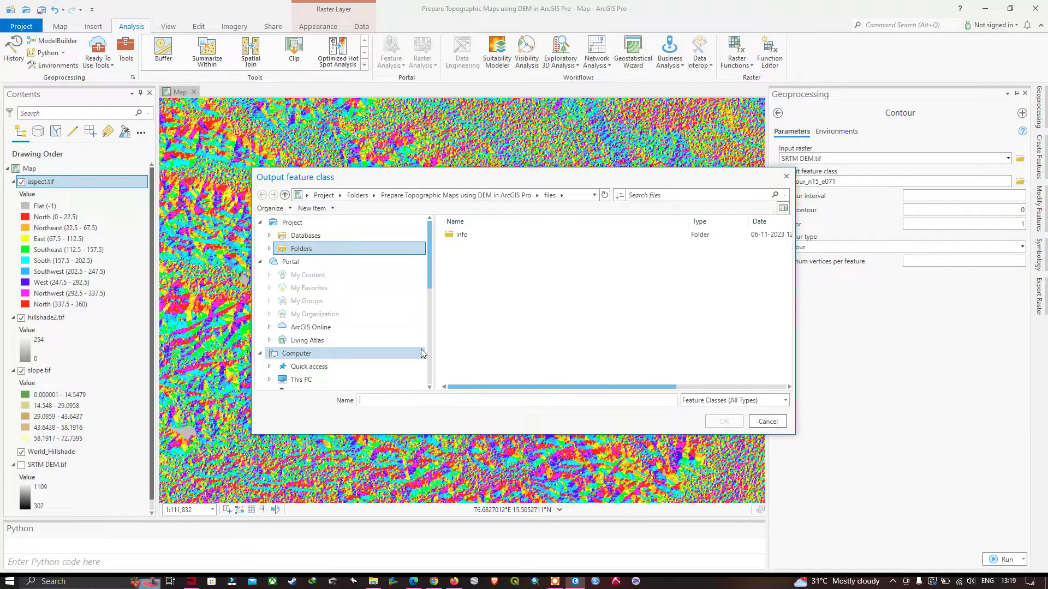
{"action": "type", "text": "contour"}
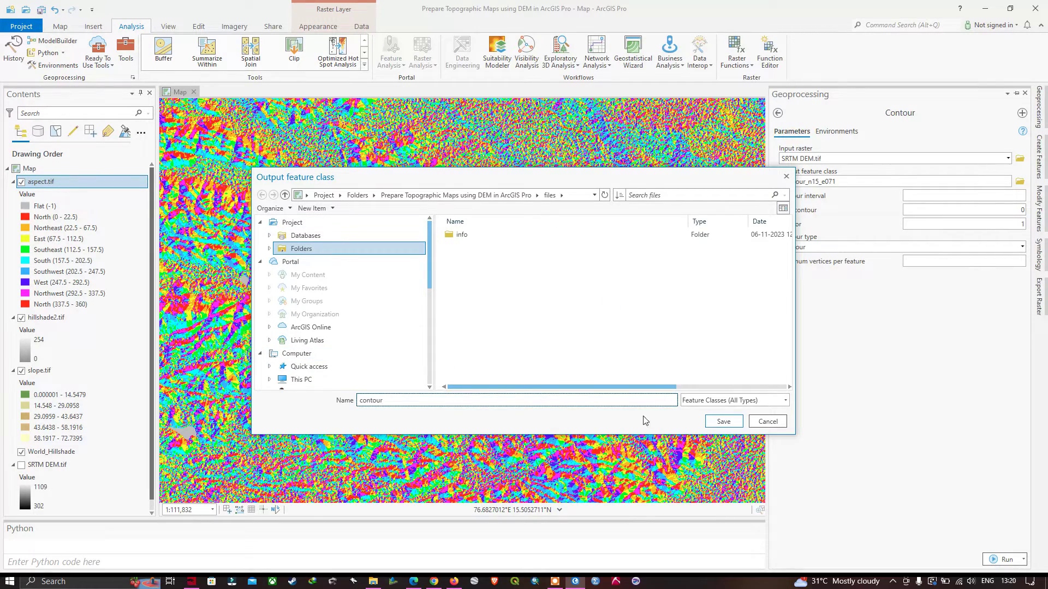
{"action": "left_click", "coordinate": [722, 422]}
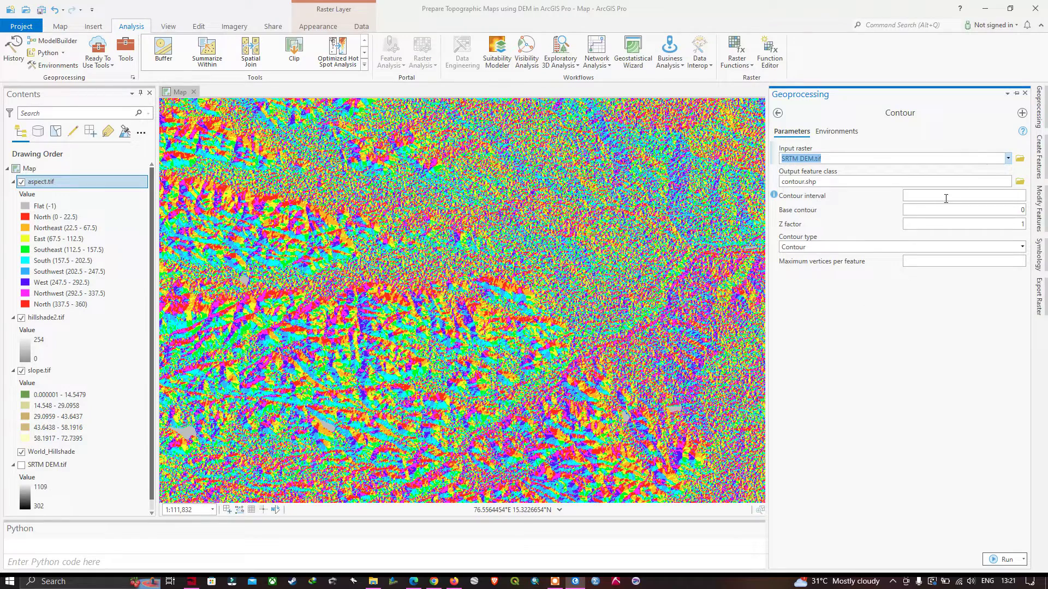
- Try to run the Contour tool with a base contour of 400 and no contour interval
{"action": "scroll", "coordinate": [51, 490], "scroll_direction": "down", "scroll_amount": 1}
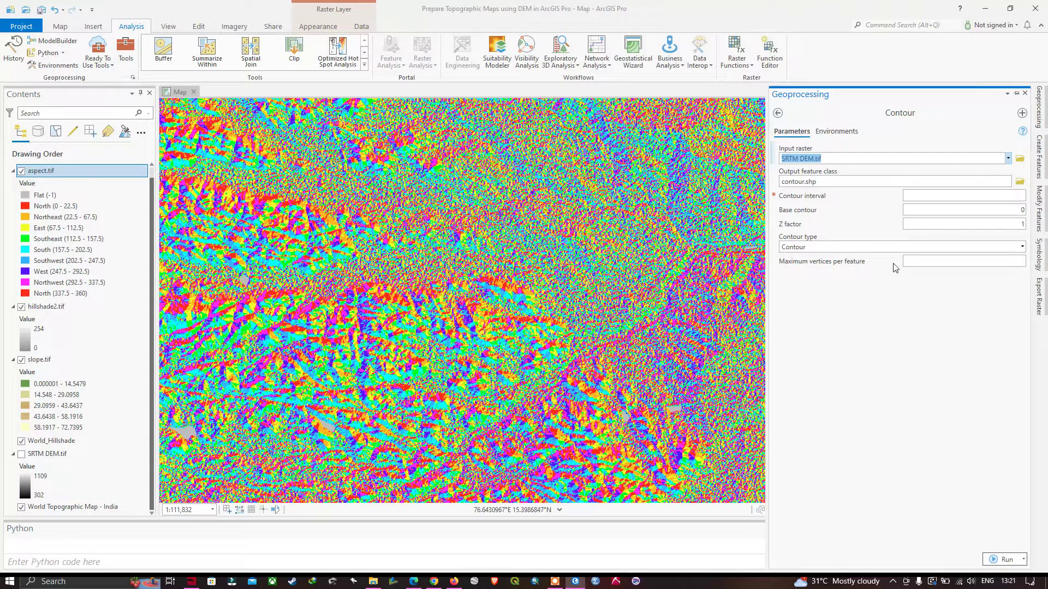
{"action": "left_click", "coordinate": [1025, 210]}
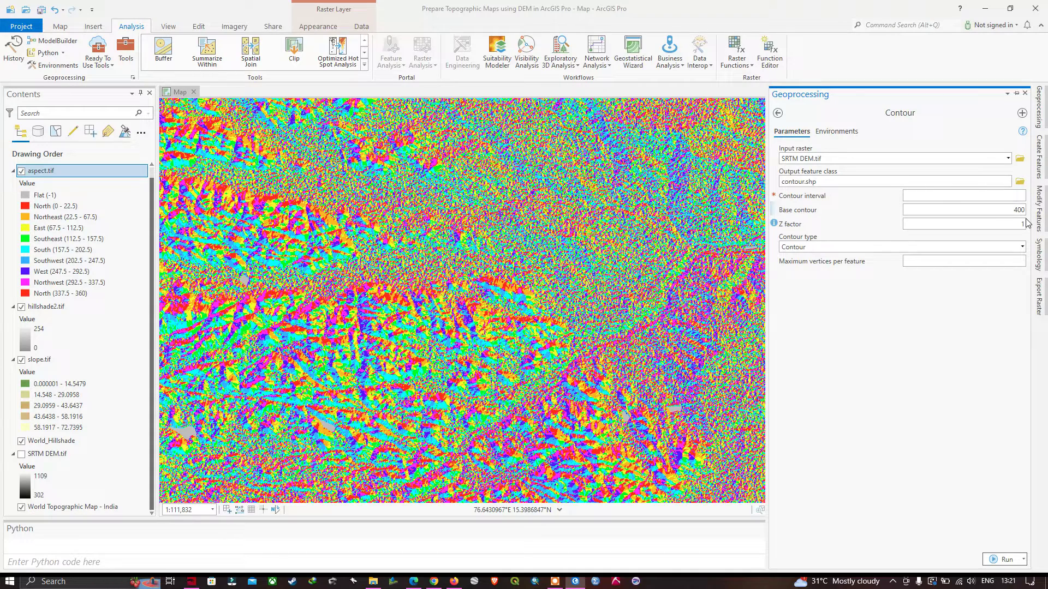
{"action": "key", "text": "Tab"}
{"action": "key", "text": "Tab"}
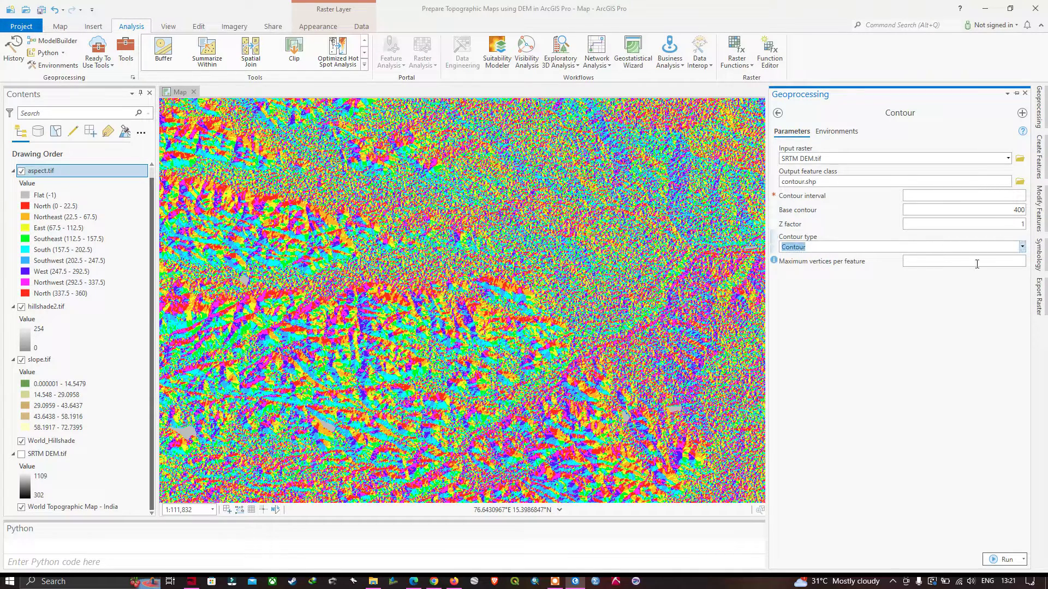
{"action": "left_click", "coordinate": [1022, 246]}
{"action": "left_click", "coordinate": [1022, 563]}
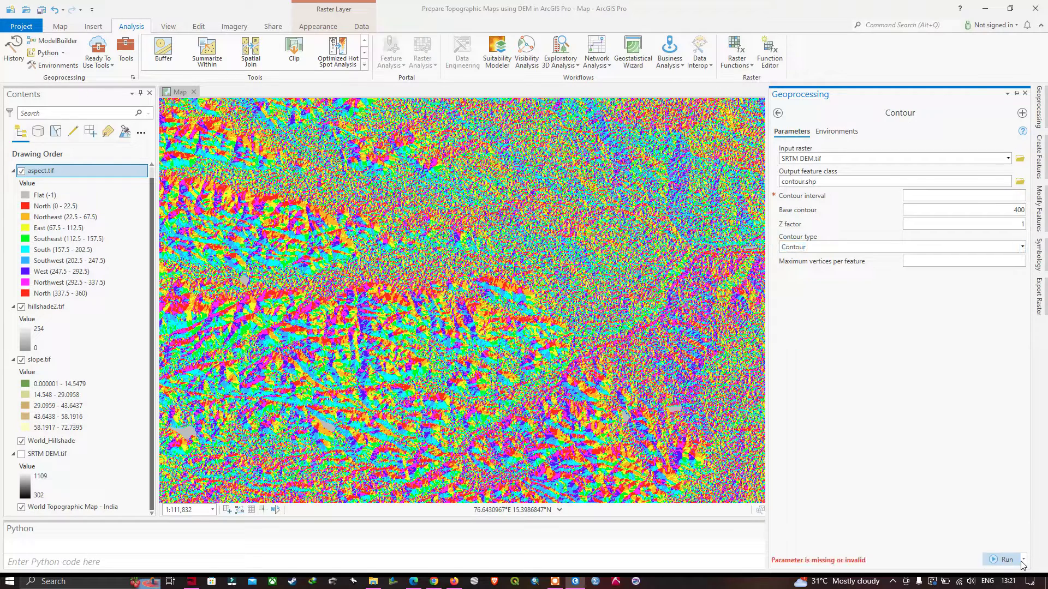
- Generate the contour lines with a contour interval of 400, base contour 0 and Z factor 1
{"action": "left_click", "coordinate": [1021, 210]}
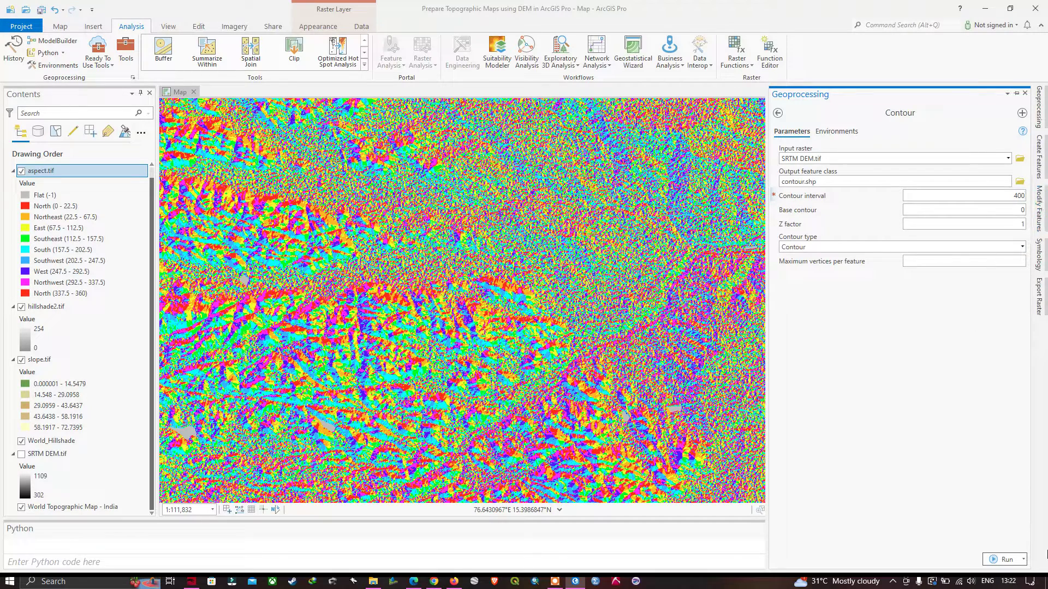
{"action": "left_click", "coordinate": [1002, 561]}
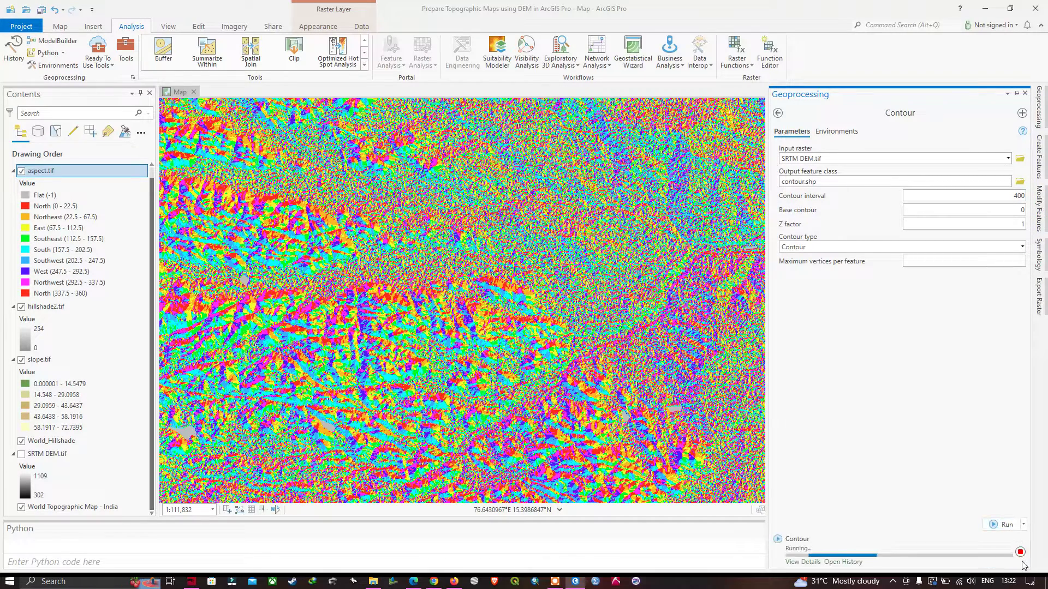
{"action": "mouse_move", "coordinate": [1018, 554]}
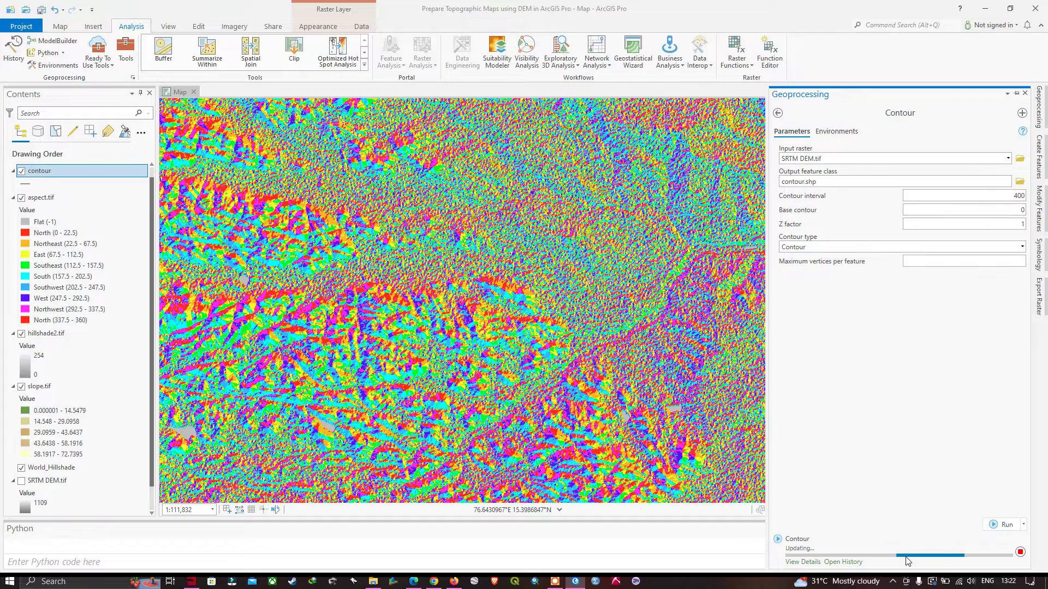
- Hide the aspect.tif, hillshade2.tif and slope.tif layers beneath the contour lines
{"action": "left_click", "coordinate": [22, 198]}
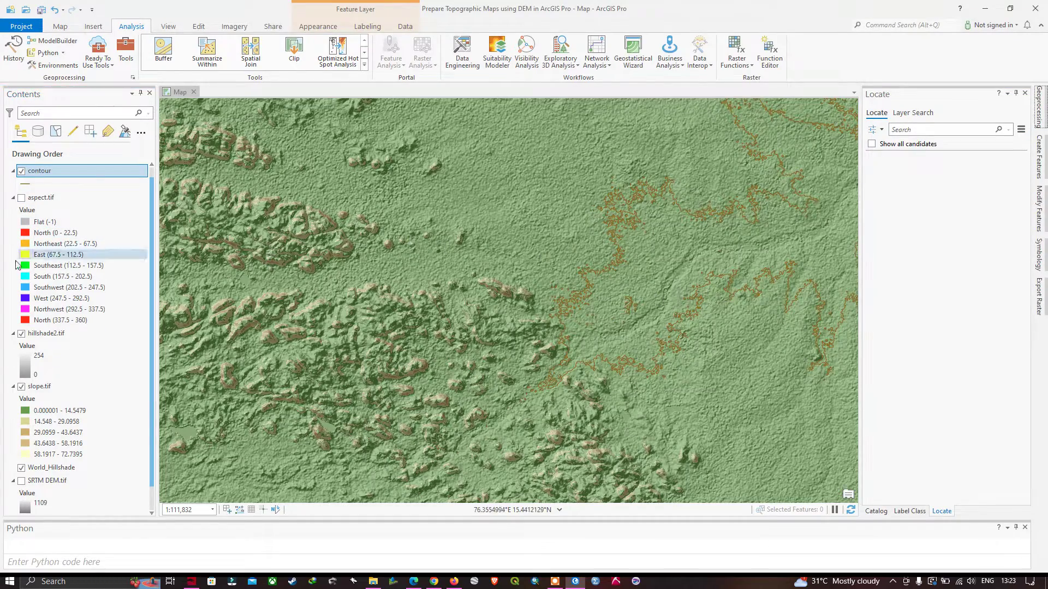
{"action": "left_click", "coordinate": [21, 334]}
{"action": "left_click", "coordinate": [21, 387]}
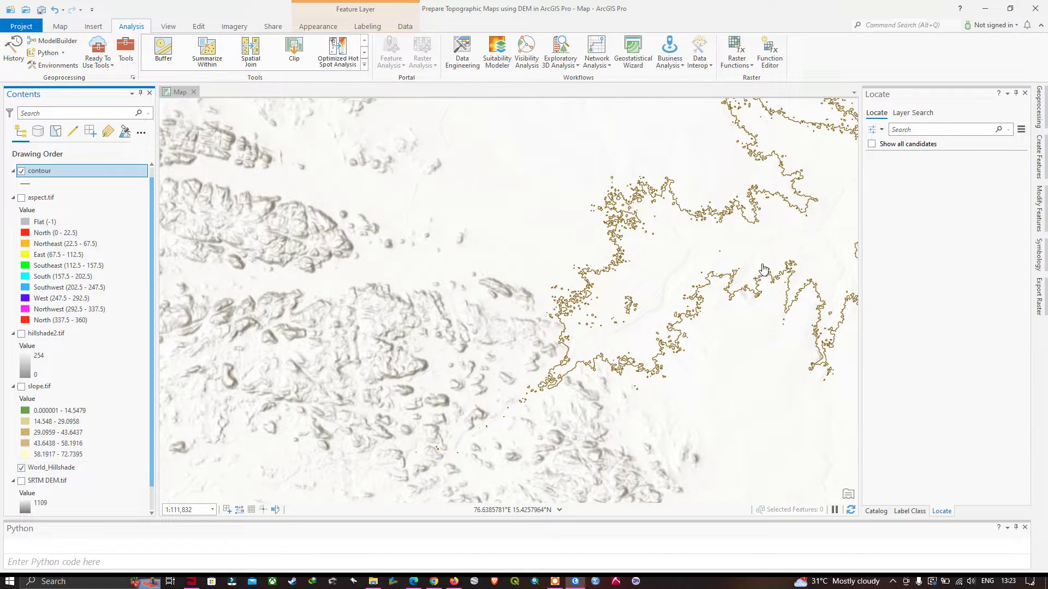
- Hide the World_Hillshade and World Topographic Map - India basemap layers so only the contour lines are displayed
{"action": "left_click_drag", "start_coordinate": [767, 238], "coordinate": [402, 318]}
{"action": "left_click_drag", "start_coordinate": [546, 305], "coordinate": [472, 319]}
{"action": "scroll", "coordinate": [471, 320], "scroll_direction": "down", "scroll_amount": 5}
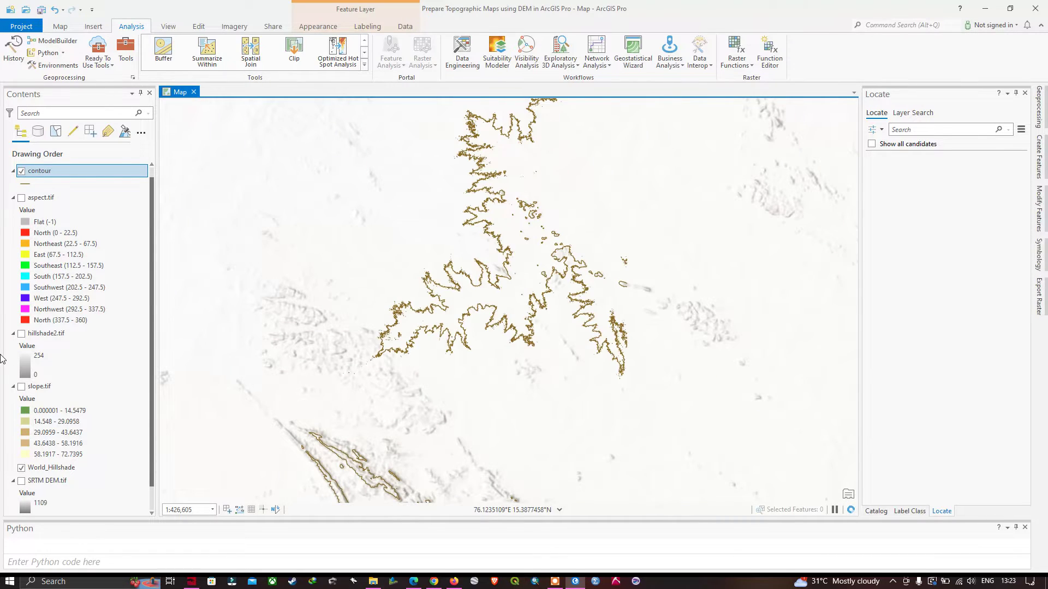
{"action": "left_click", "coordinate": [29, 472]}
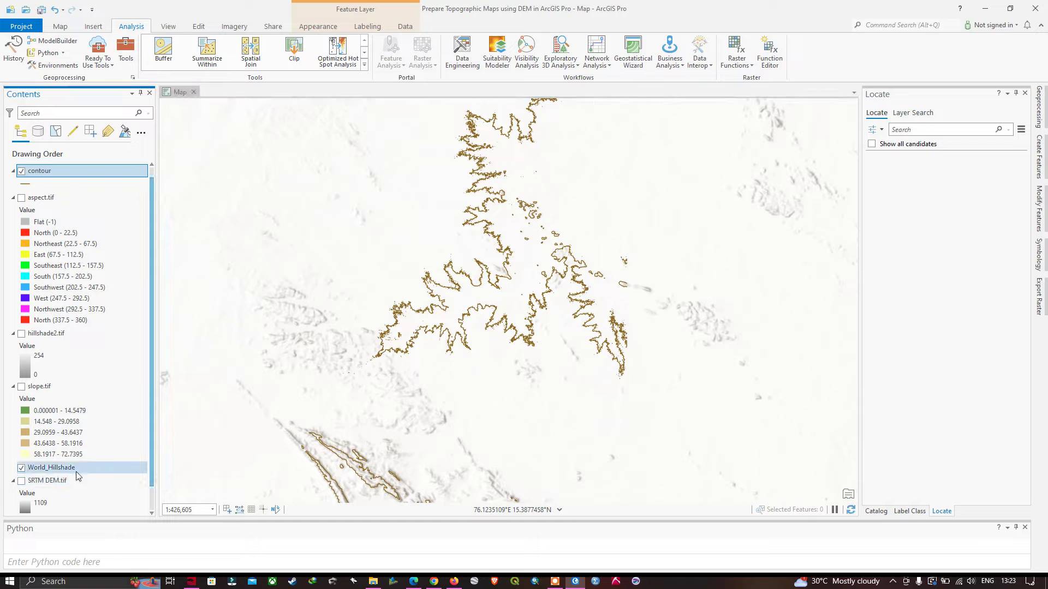
{"action": "left_click", "coordinate": [22, 468]}
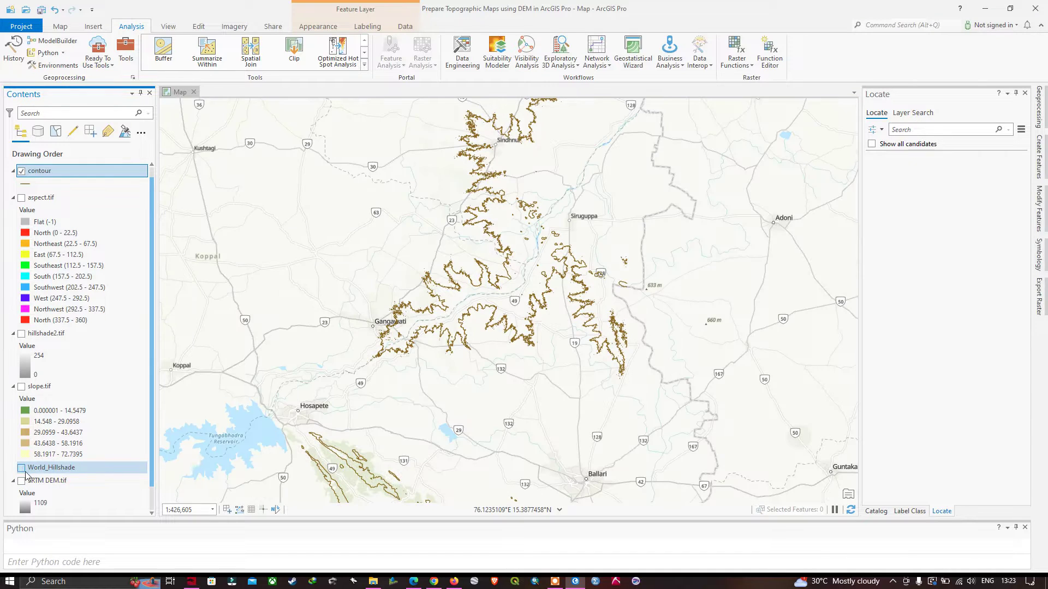
{"action": "scroll", "coordinate": [59, 487], "scroll_direction": "down", "scroll_amount": 1}
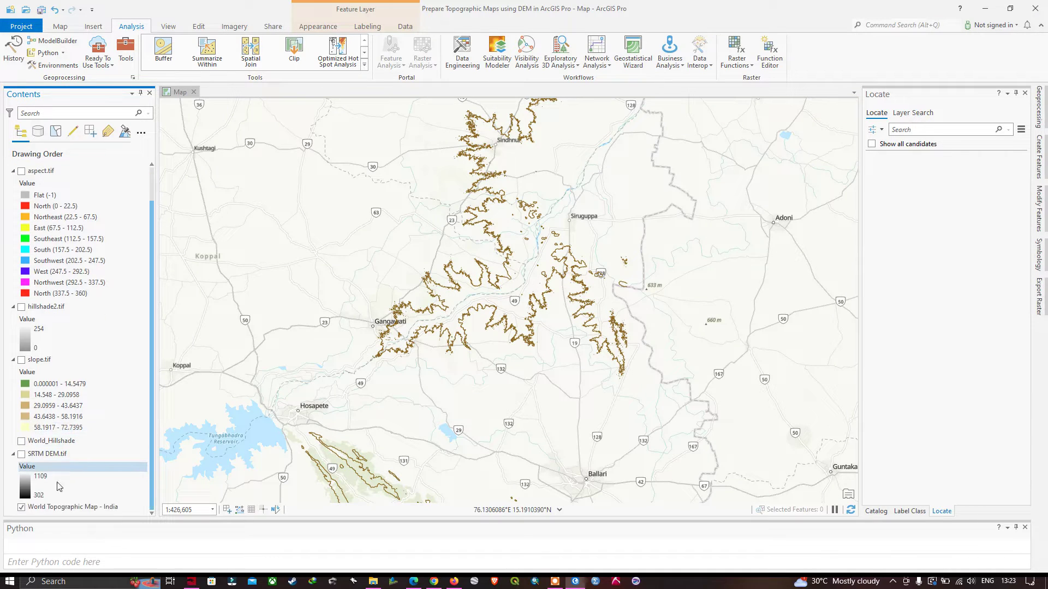
{"action": "left_click", "coordinate": [21, 507]}
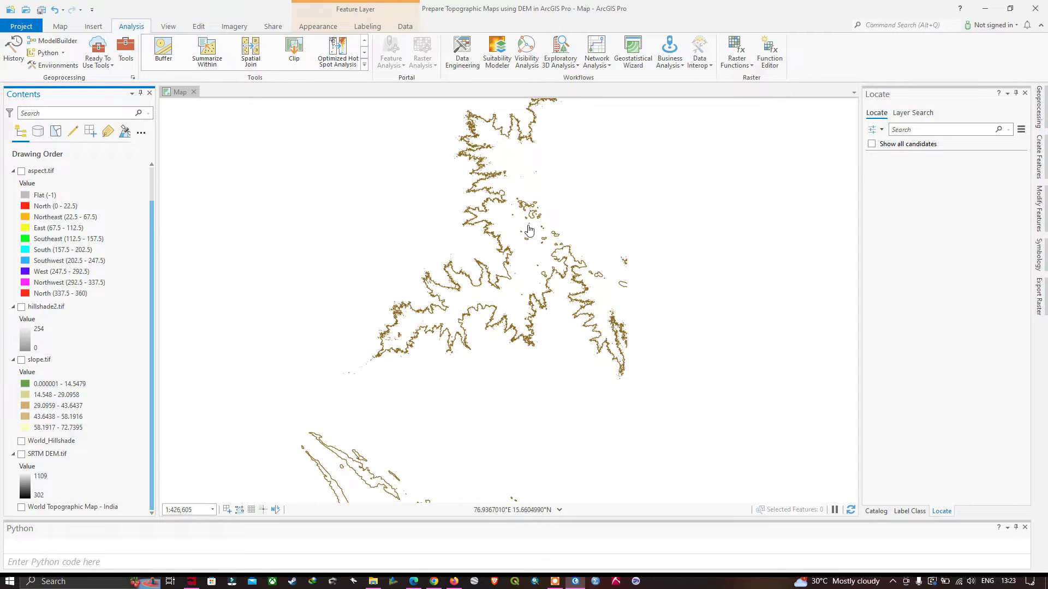
- Review the Contour elevation values from the first to the last records of the contour layer's attribute table, and close it
{"action": "scroll", "coordinate": [537, 330], "scroll_direction": "up", "scroll_amount": 4}
{"action": "scroll", "coordinate": [570, 342], "scroll_direction": "down", "scroll_amount": 2}
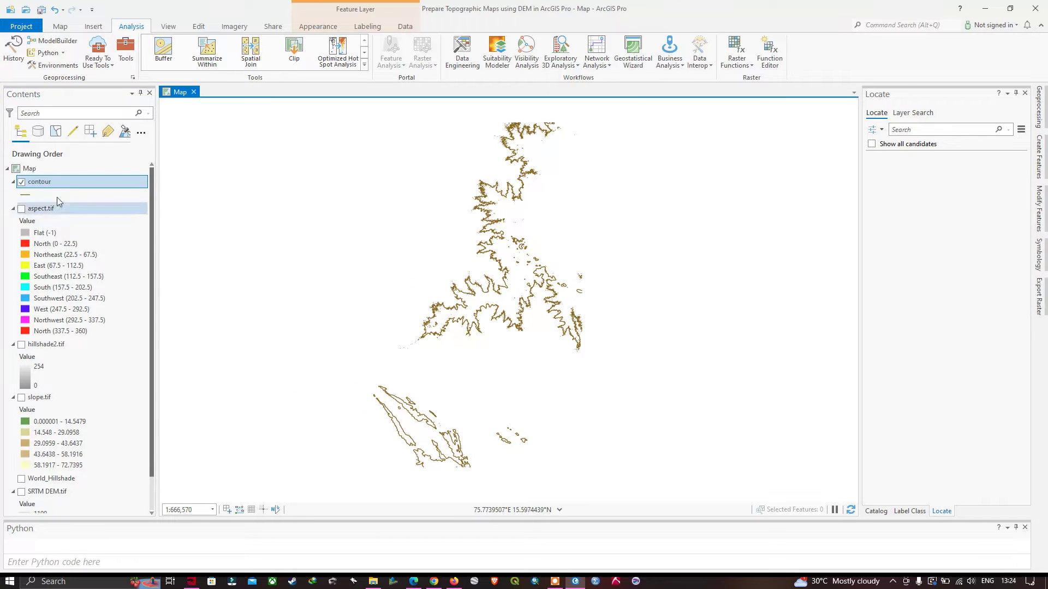
{"action": "right_click", "coordinate": [45, 185]}
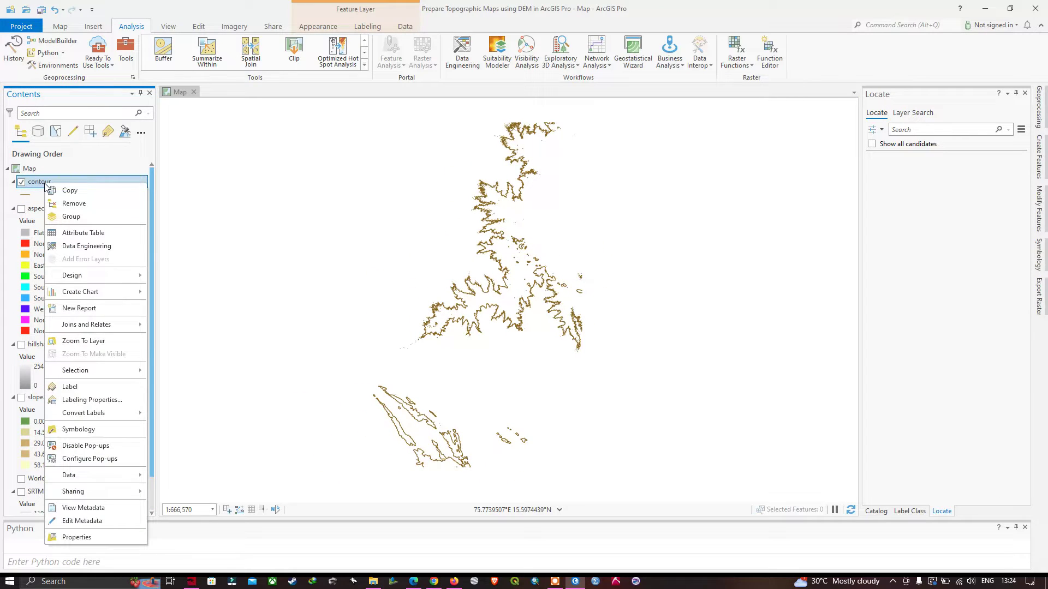
{"action": "left_click", "coordinate": [84, 233]}
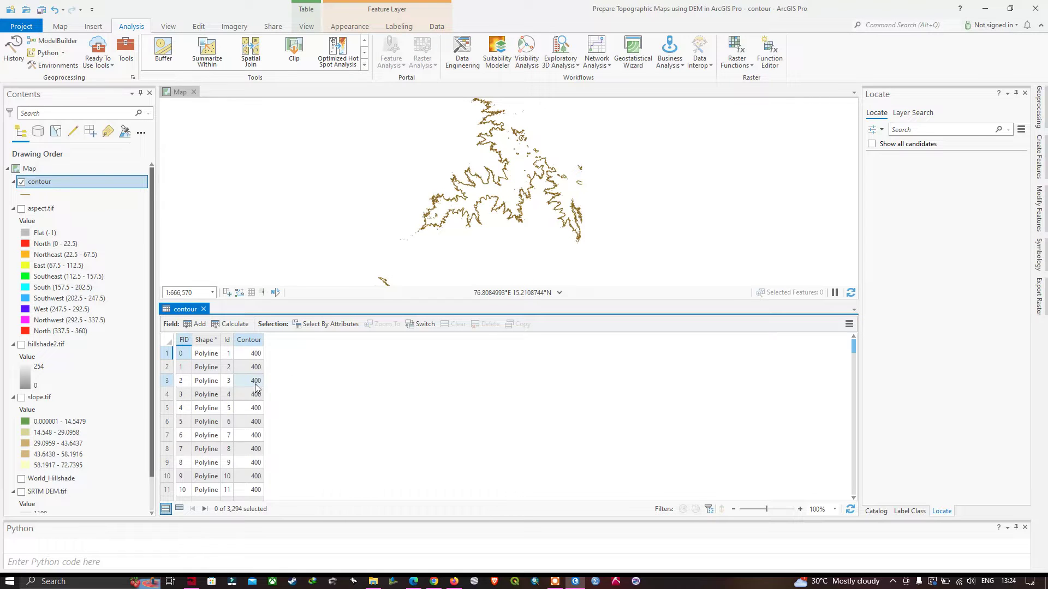
{"action": "scroll", "coordinate": [257, 385], "scroll_direction": "down", "scroll_amount": 5}
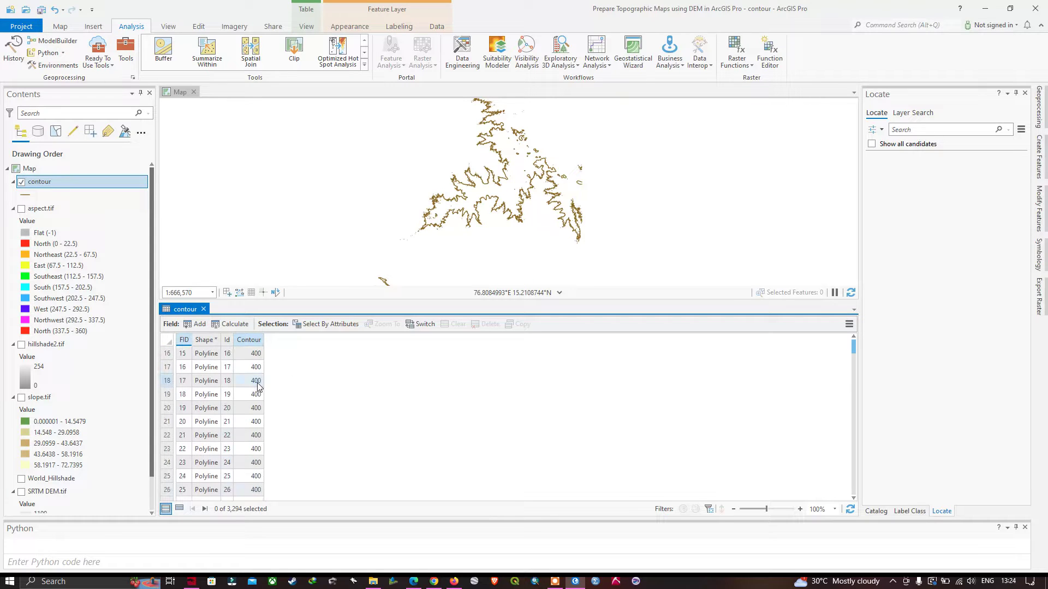
{"action": "scroll", "coordinate": [257, 384], "scroll_direction": "down", "scroll_amount": 7}
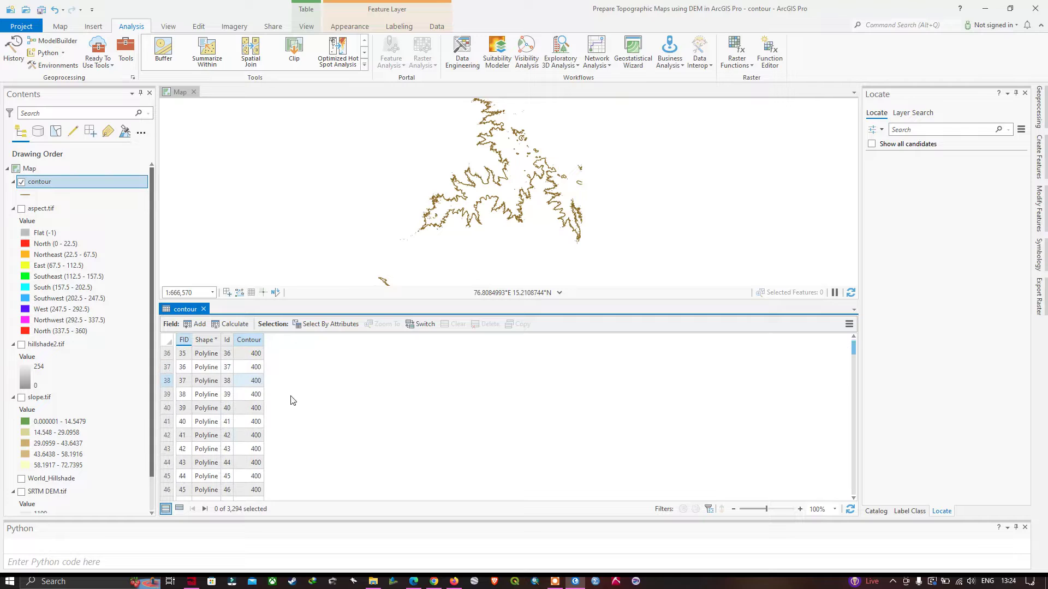
{"action": "left_click_drag", "start_coordinate": [855, 350], "coordinate": [853, 522]}
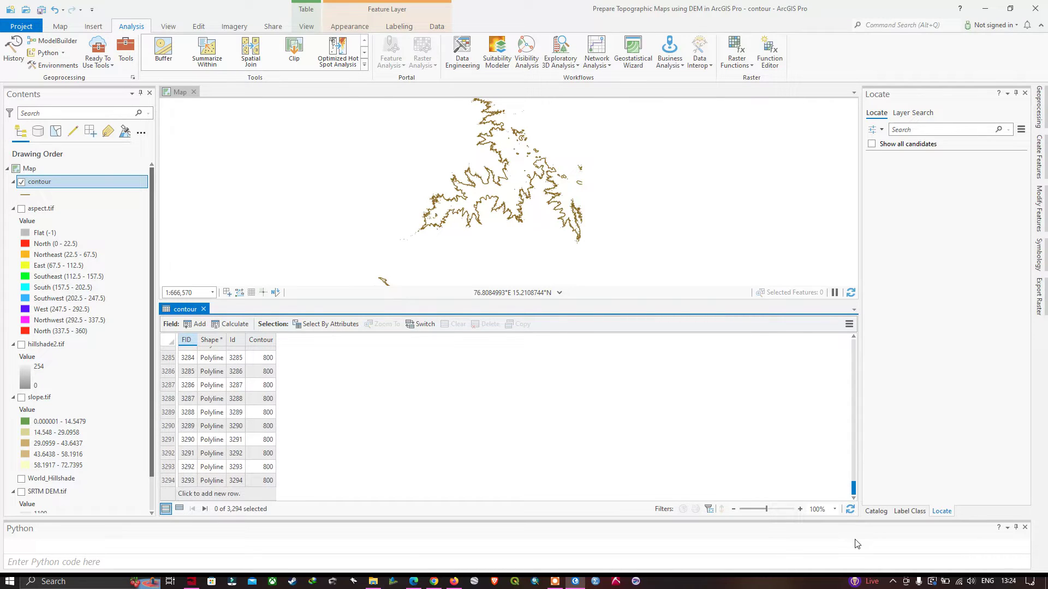
{"action": "scroll", "coordinate": [281, 428], "scroll_direction": "up", "scroll_amount": 5}
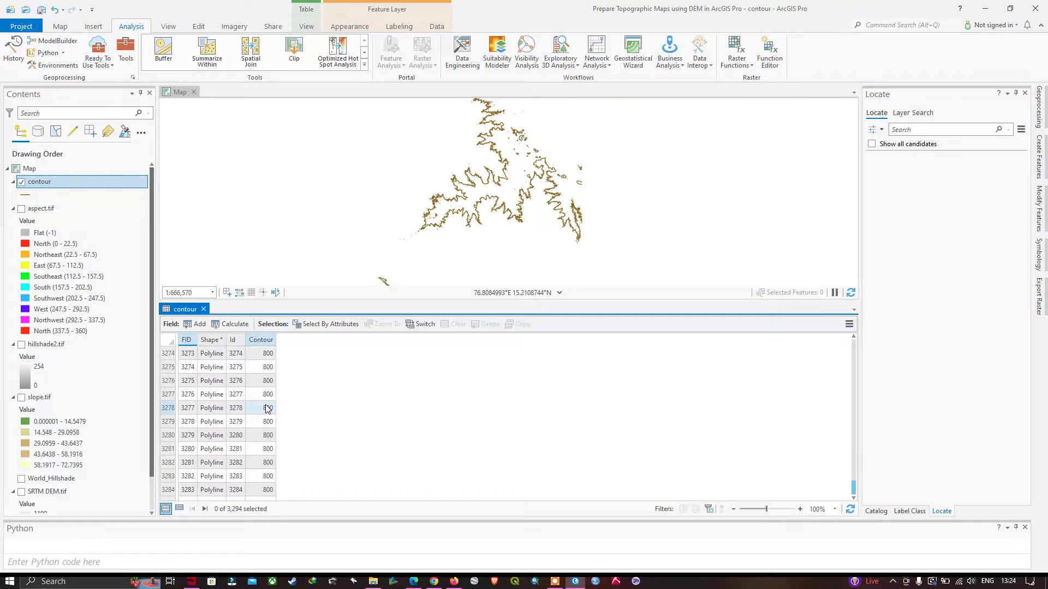
{"action": "scroll", "coordinate": [269, 407], "scroll_direction": "up", "scroll_amount": 1}
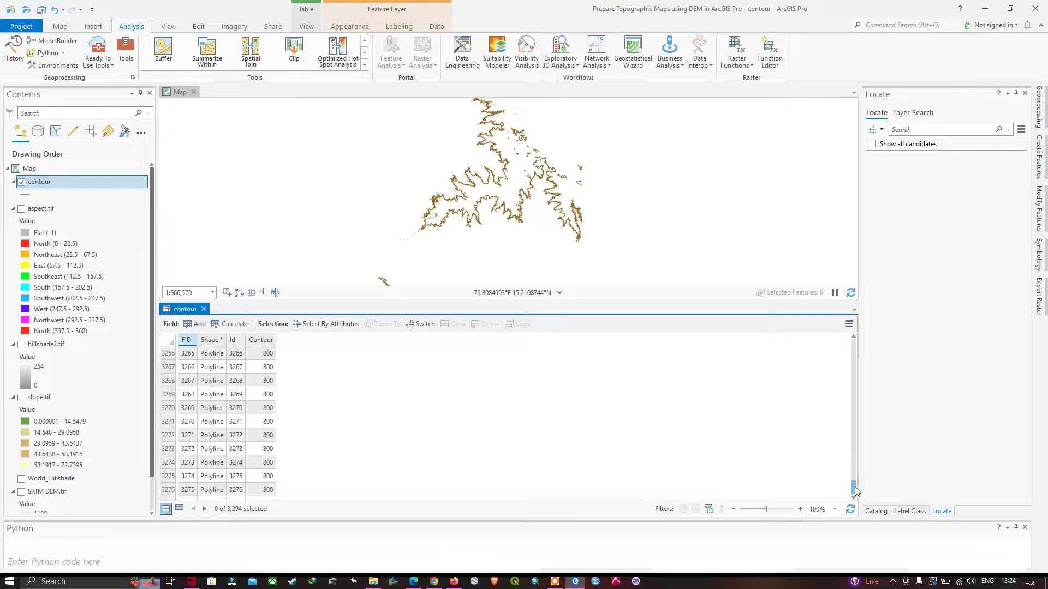
{"action": "left_click_drag", "start_coordinate": [855, 491], "coordinate": [848, 315]}
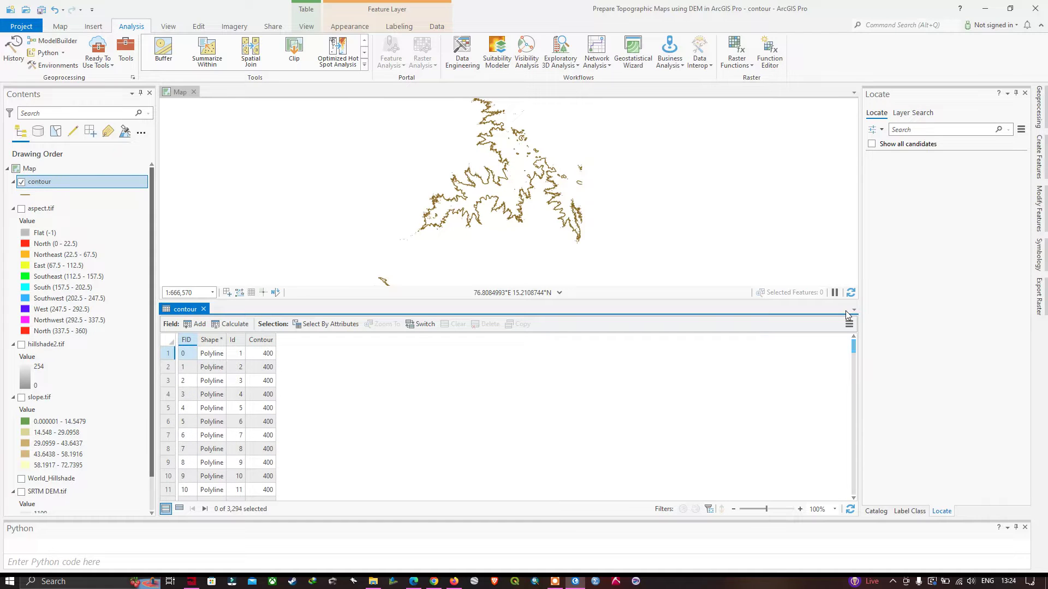
{"action": "left_click", "coordinate": [205, 309]}
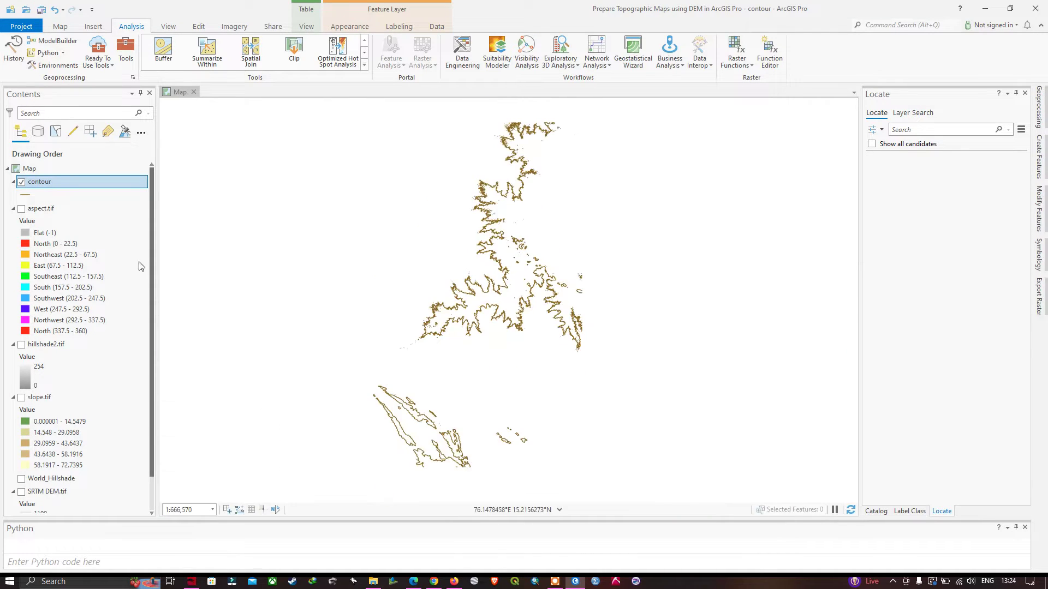
- Symbolize the contour layer with Unique Values based on the Contour field
{"action": "right_click", "coordinate": [41, 182]}
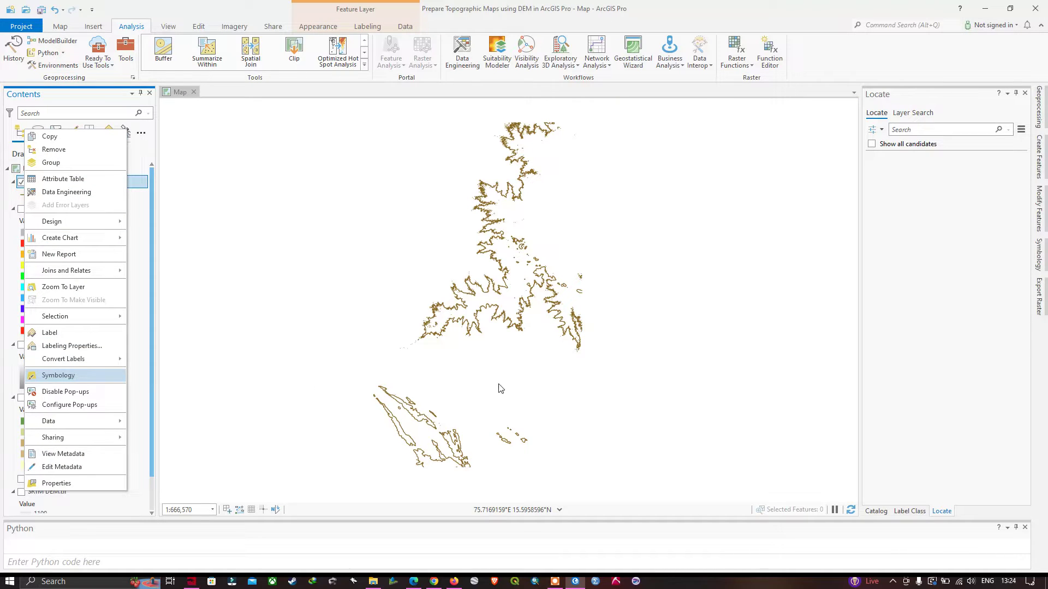
{"action": "left_click", "coordinate": [59, 375]}
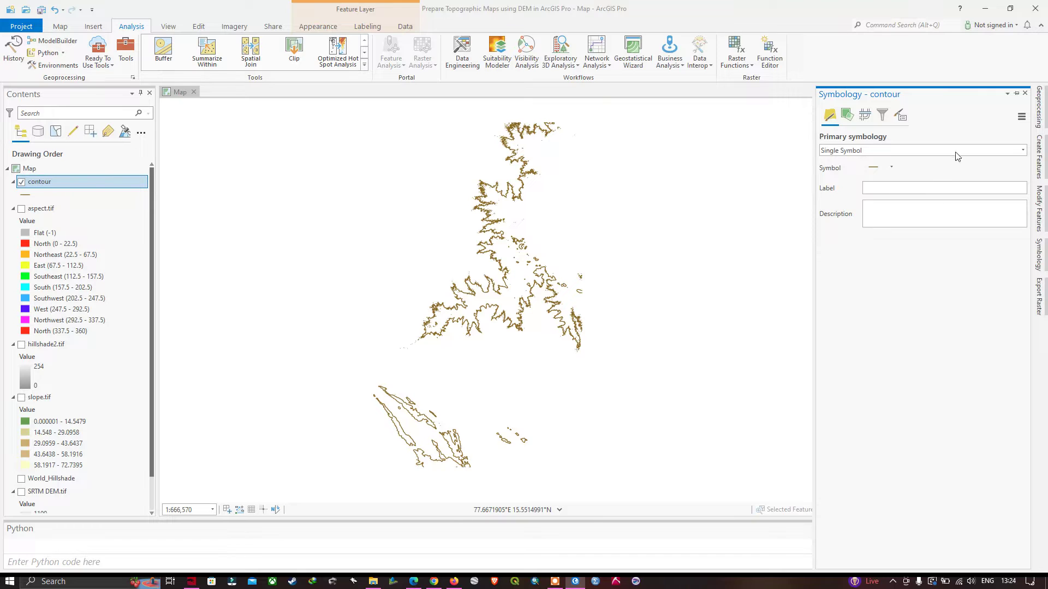
{"action": "left_click", "coordinate": [1023, 151]}
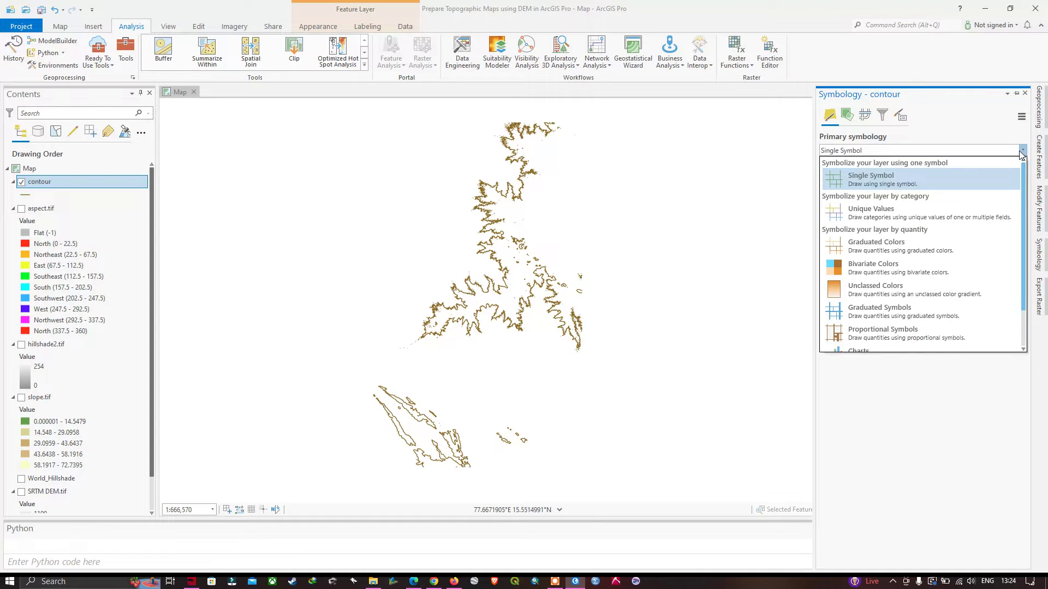
{"action": "left_click", "coordinate": [894, 214]}
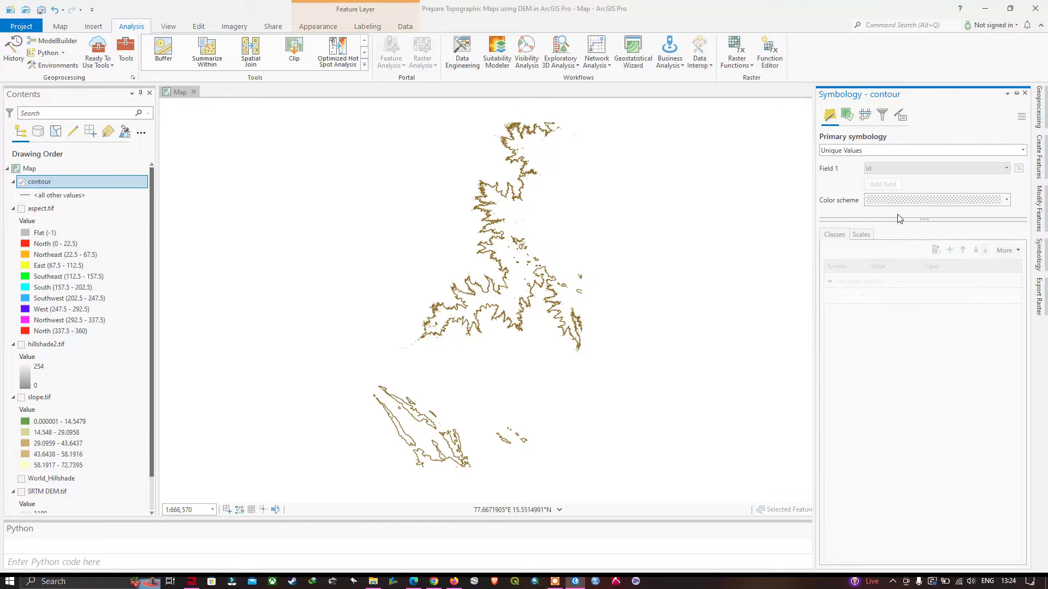
{"action": "left_click", "coordinate": [1007, 169]}
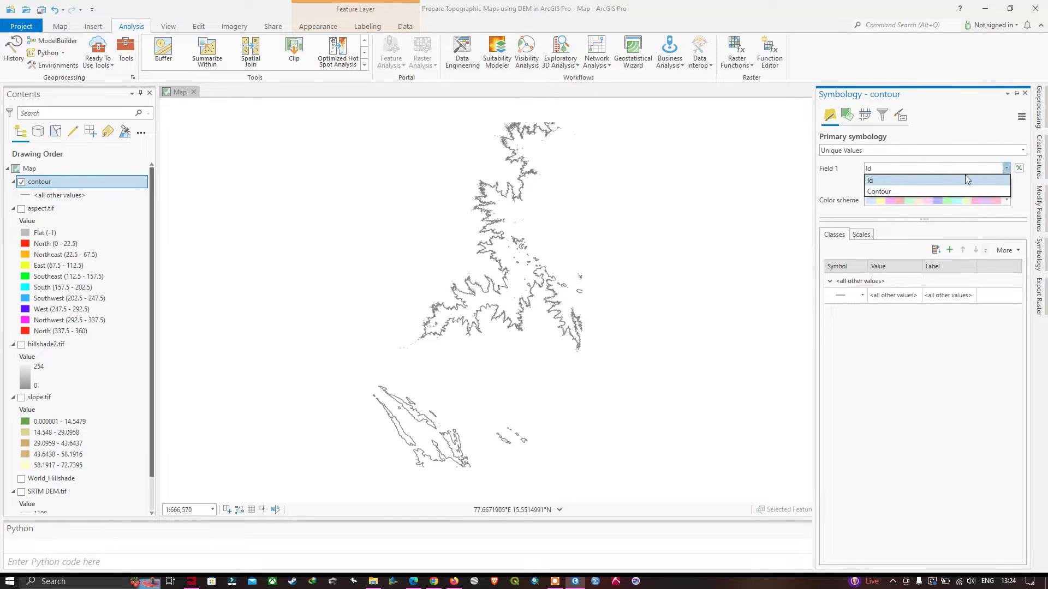
{"action": "left_click", "coordinate": [919, 198]}
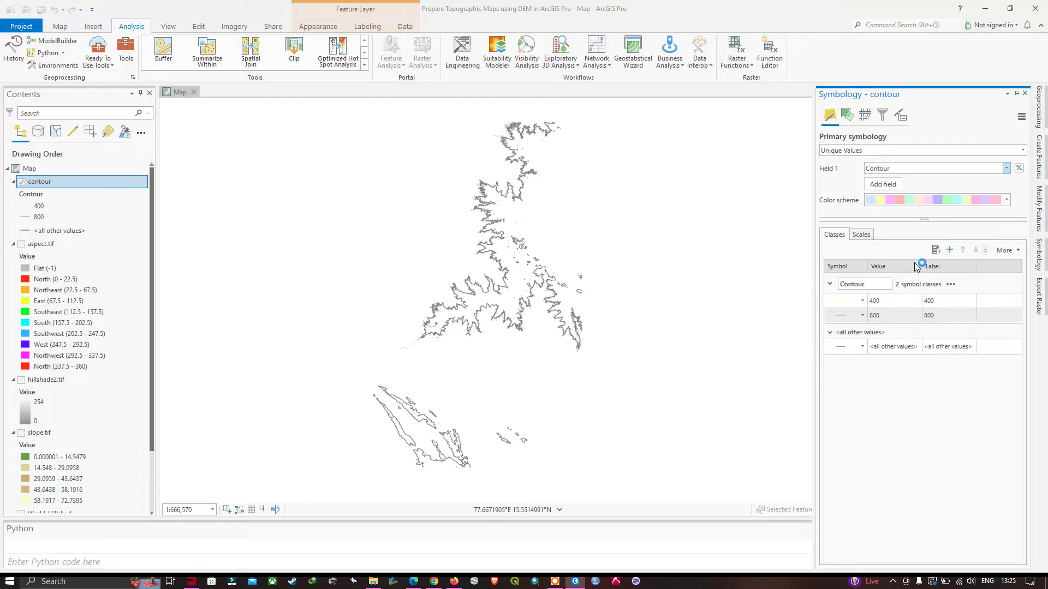
- Change the contour layer's color scheme so the 400 lines are drawn in violet-blue and the 800 lines in green
{"action": "left_click", "coordinate": [1006, 200]}
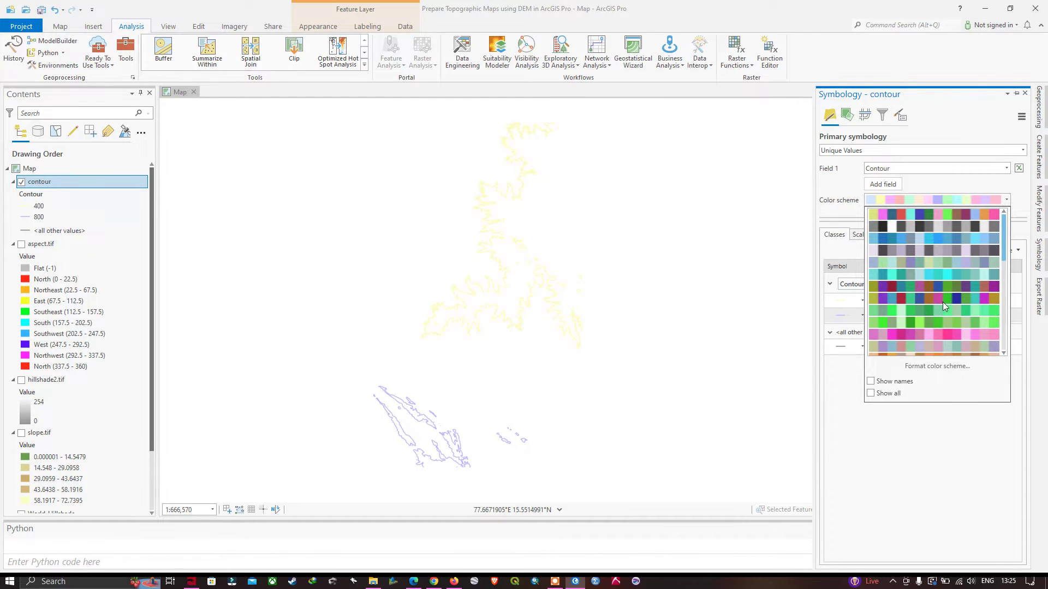
{"action": "scroll", "coordinate": [945, 306], "scroll_direction": "down", "scroll_amount": 6}
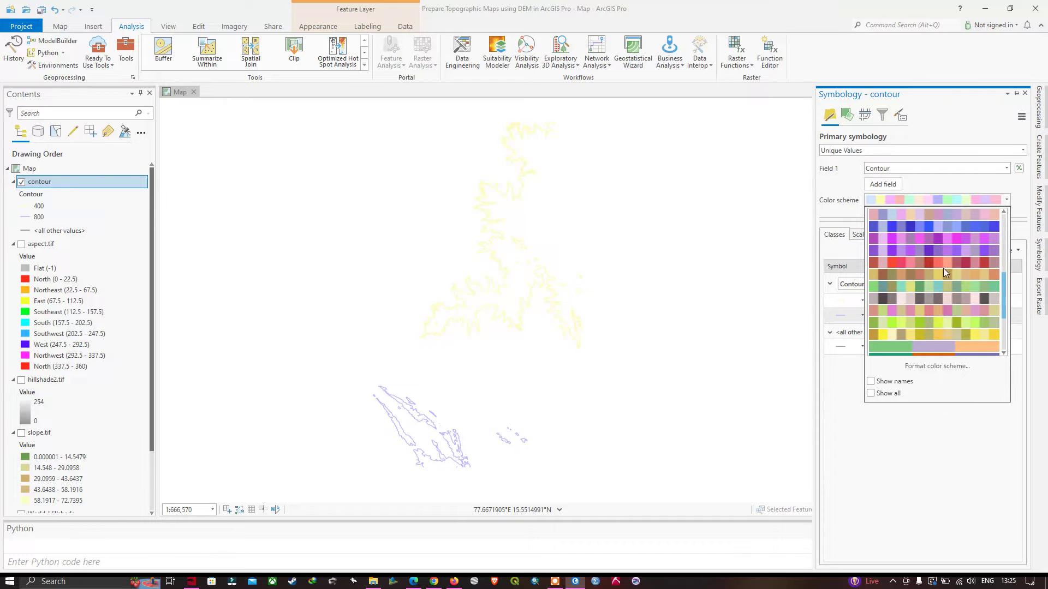
{"action": "left_click", "coordinate": [943, 266]}
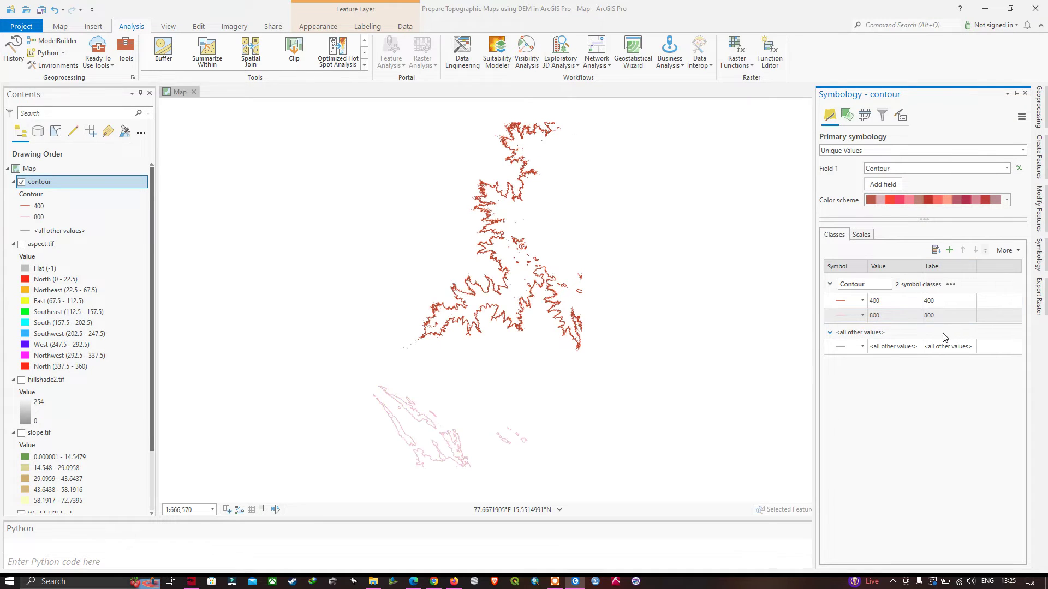
{"action": "key", "text": "ctrl+z"}
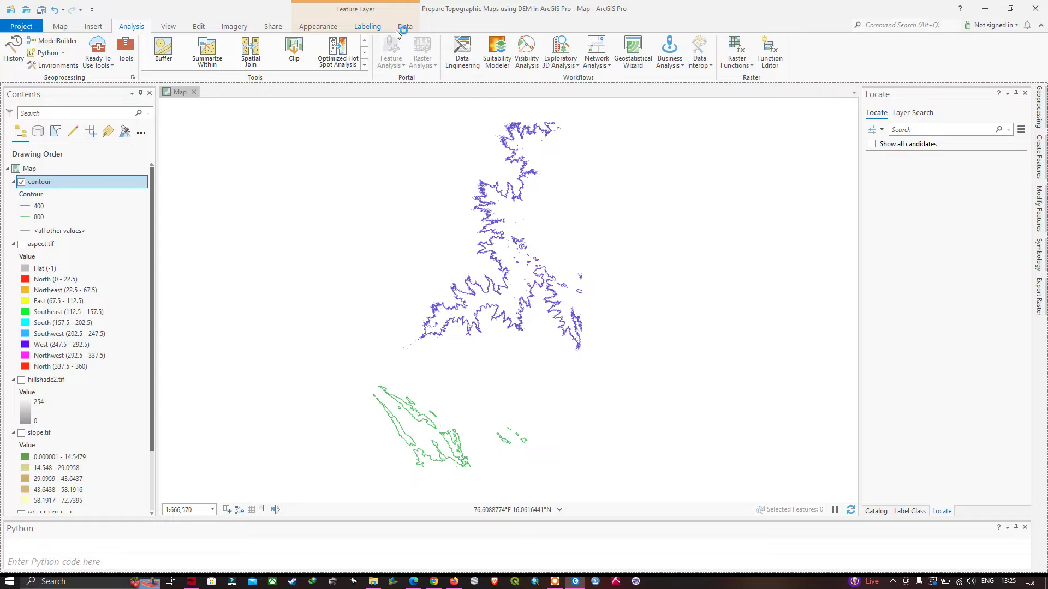
- Set the contour layer's label field to Contour and turn on labels for the layer
{"action": "left_click", "coordinate": [367, 27]}
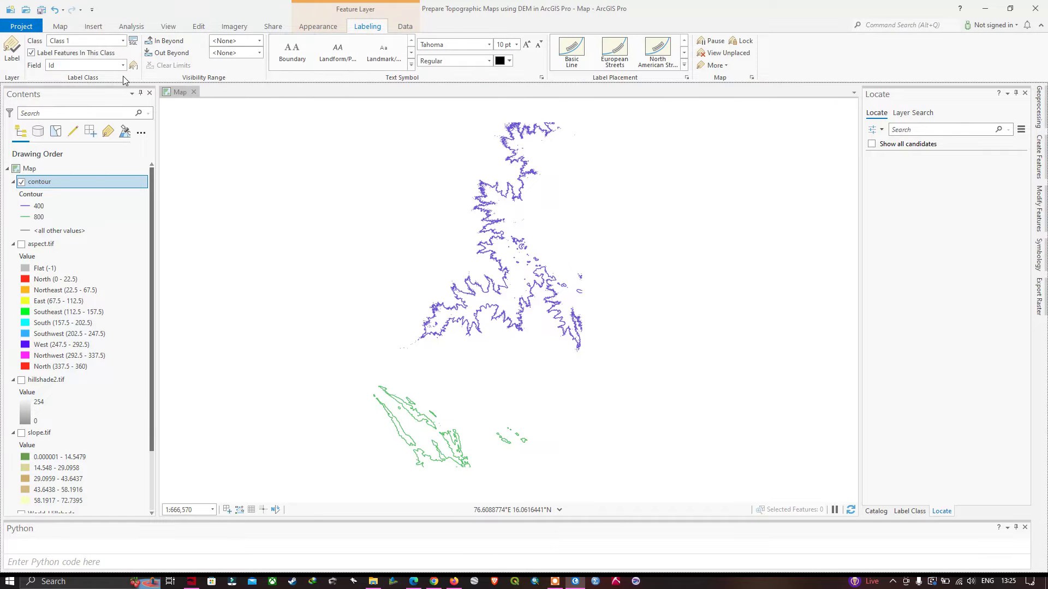
{"action": "left_click", "coordinate": [122, 65]}
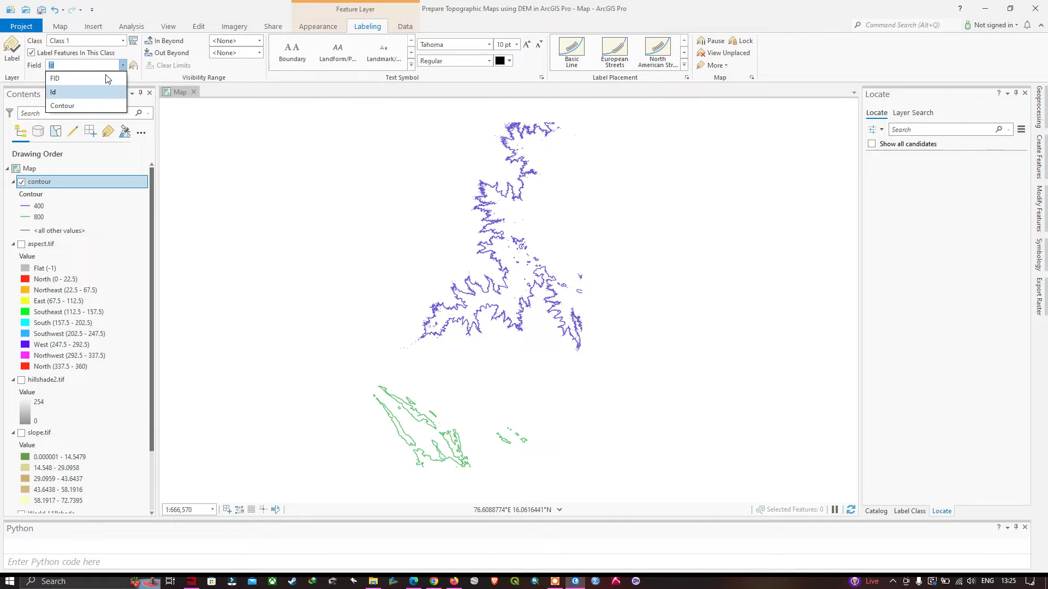
{"action": "left_click", "coordinate": [62, 106]}
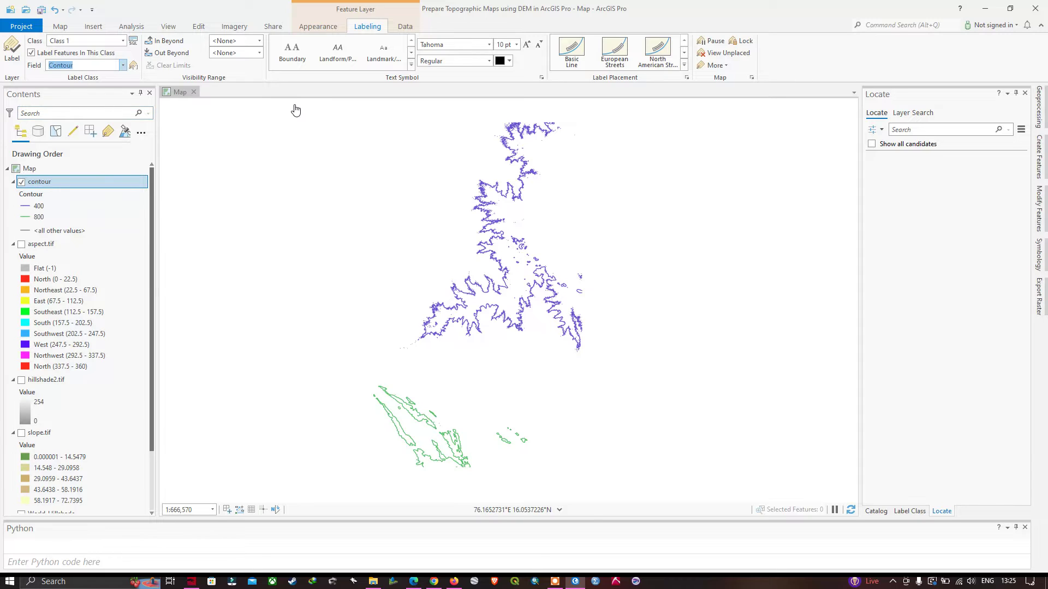
{"action": "scroll", "coordinate": [499, 257], "scroll_direction": "up", "scroll_amount": 1}
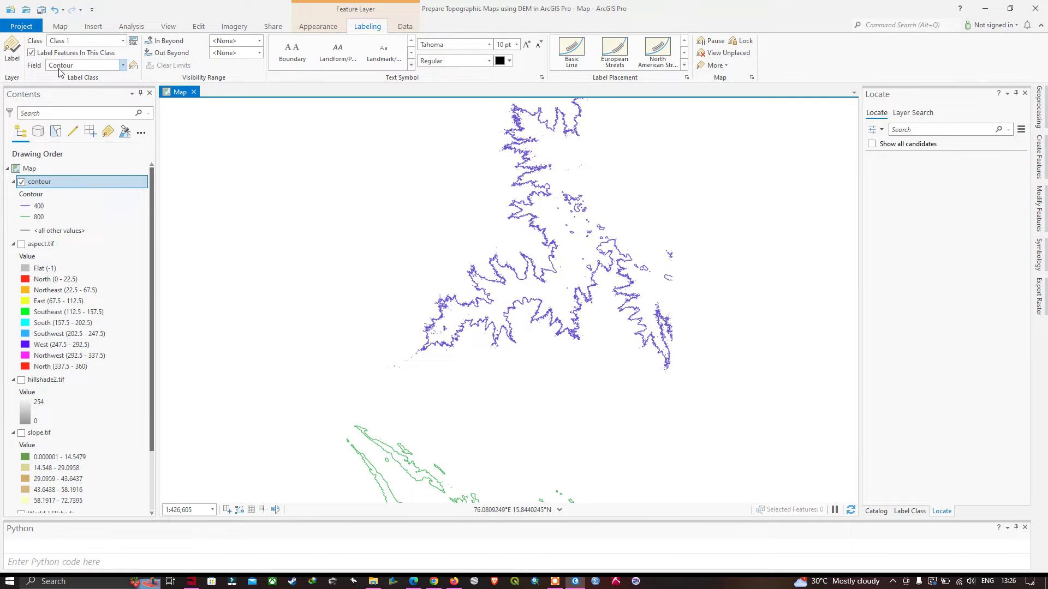
{"action": "right_click", "coordinate": [36, 184]}
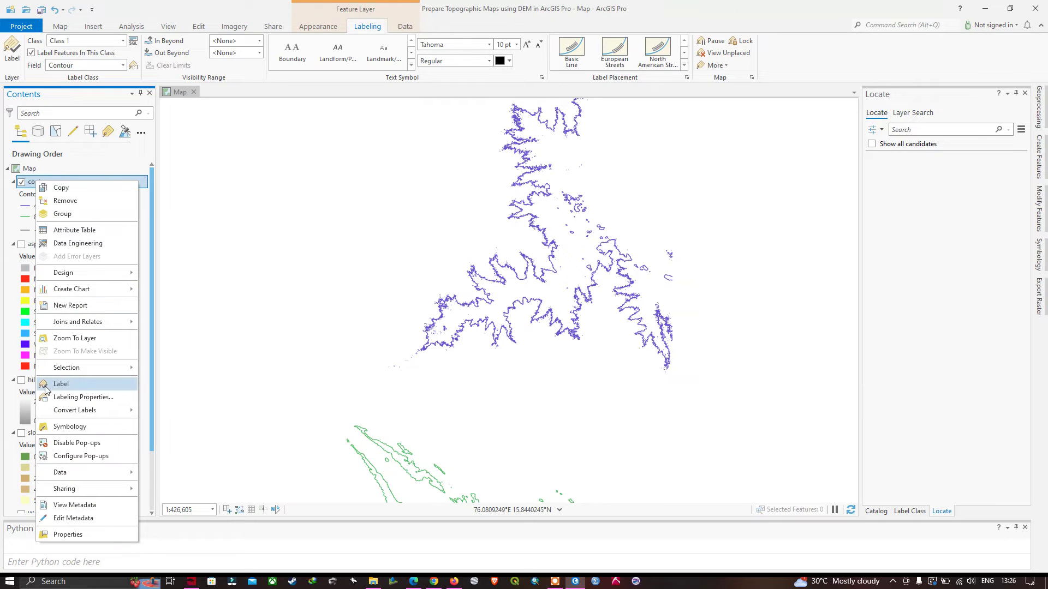
{"action": "left_click", "coordinate": [65, 387]}
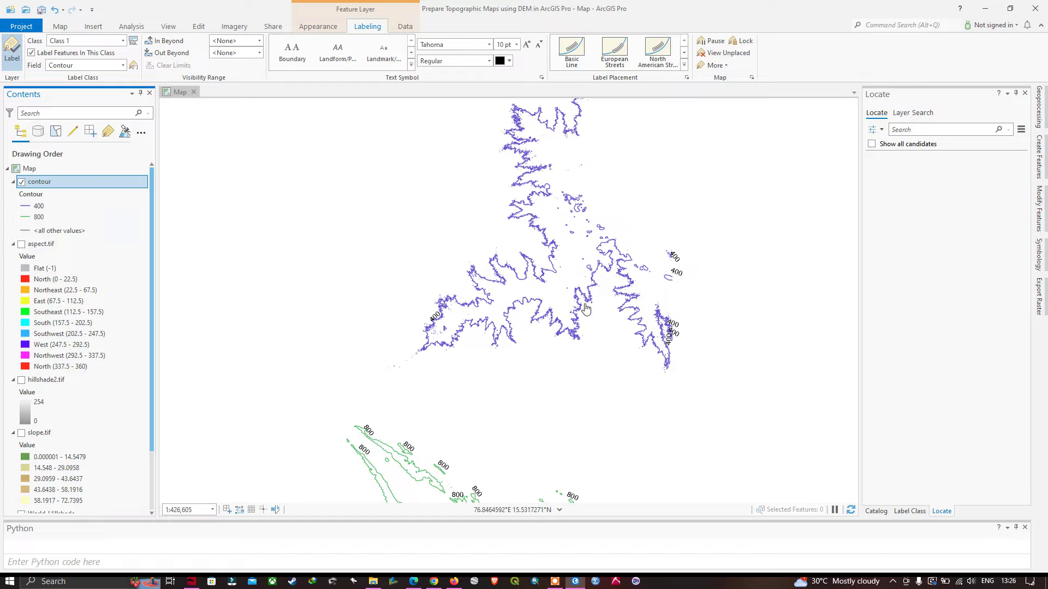
- Examine the elevation labels along the 400 and 800 contour lines at several zoom levels
{"action": "left_click_drag", "start_coordinate": [586, 341], "coordinate": [549, 299]}
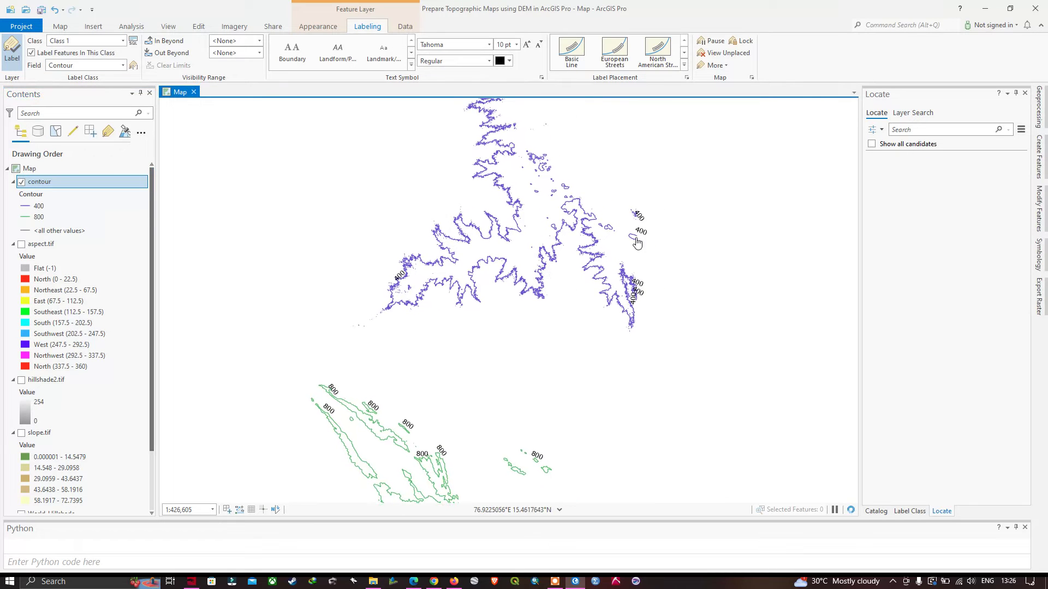
{"action": "scroll", "coordinate": [643, 233], "scroll_direction": "up", "scroll_amount": 5}
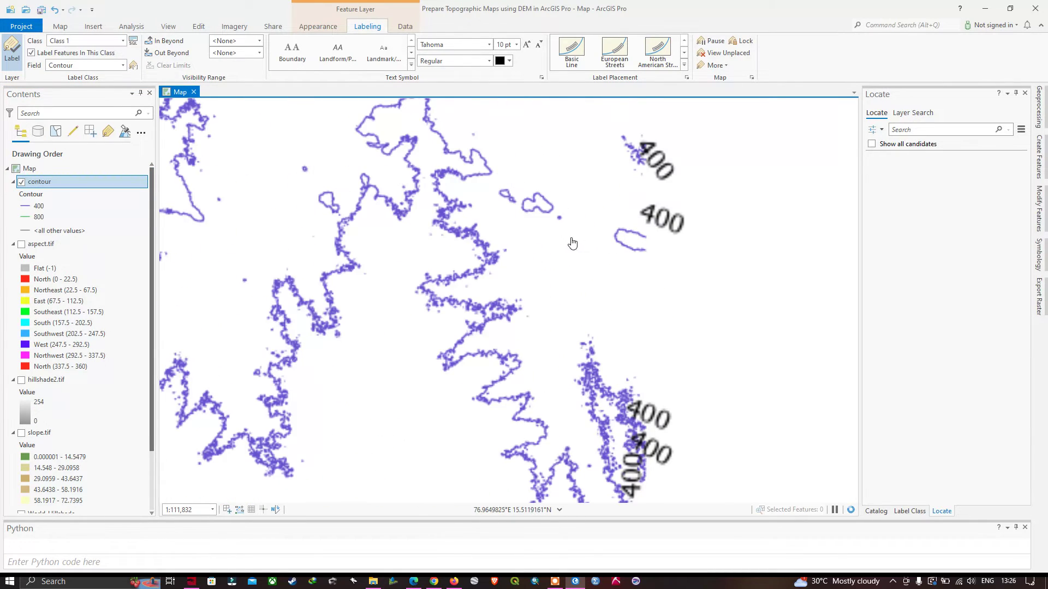
{"action": "scroll", "coordinate": [525, 254], "scroll_direction": "up", "scroll_amount": 8}
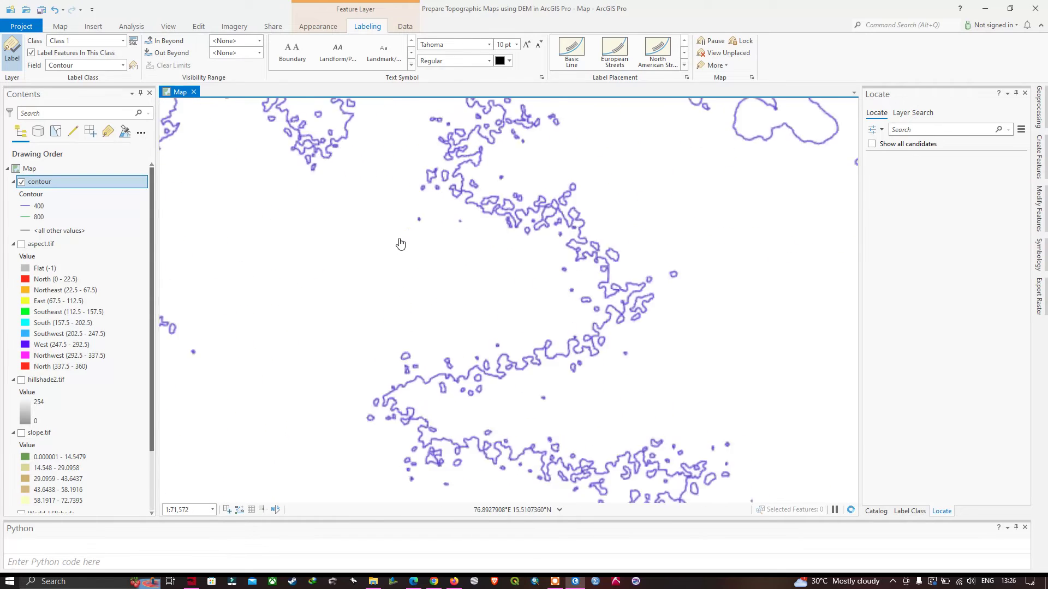
{"action": "scroll", "coordinate": [418, 246], "scroll_direction": "down", "scroll_amount": 4}
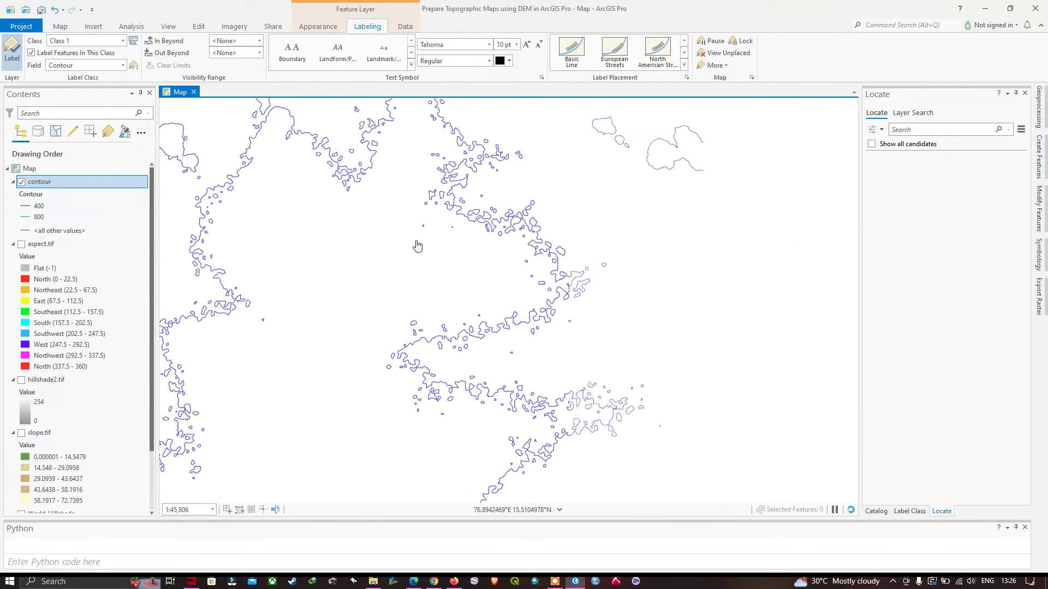
{"action": "left_click_drag", "start_coordinate": [418, 246], "coordinate": [536, 250]}
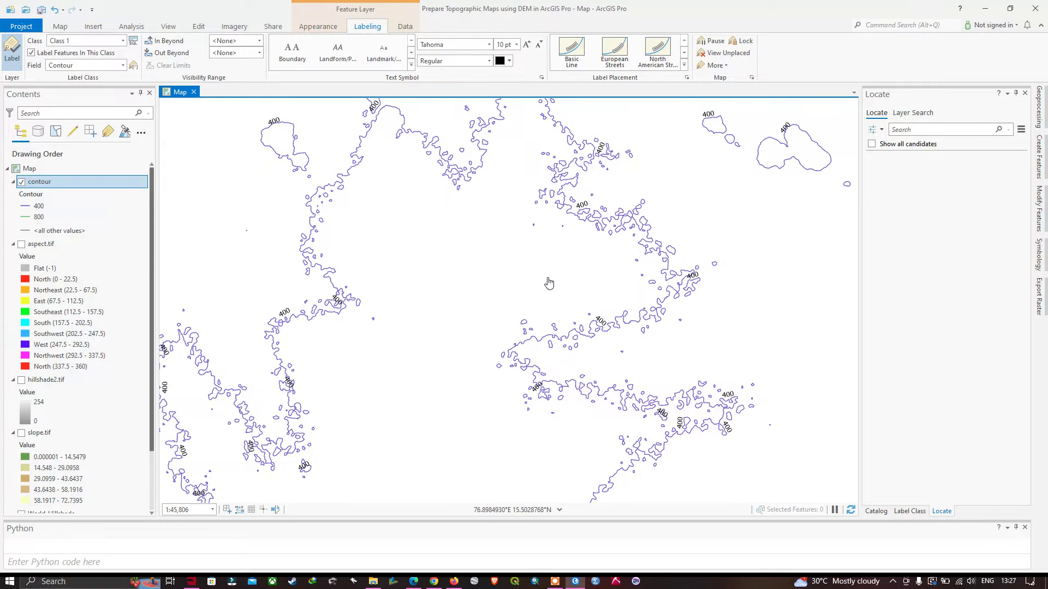
{"action": "scroll", "coordinate": [549, 282], "scroll_direction": "down", "scroll_amount": 2}
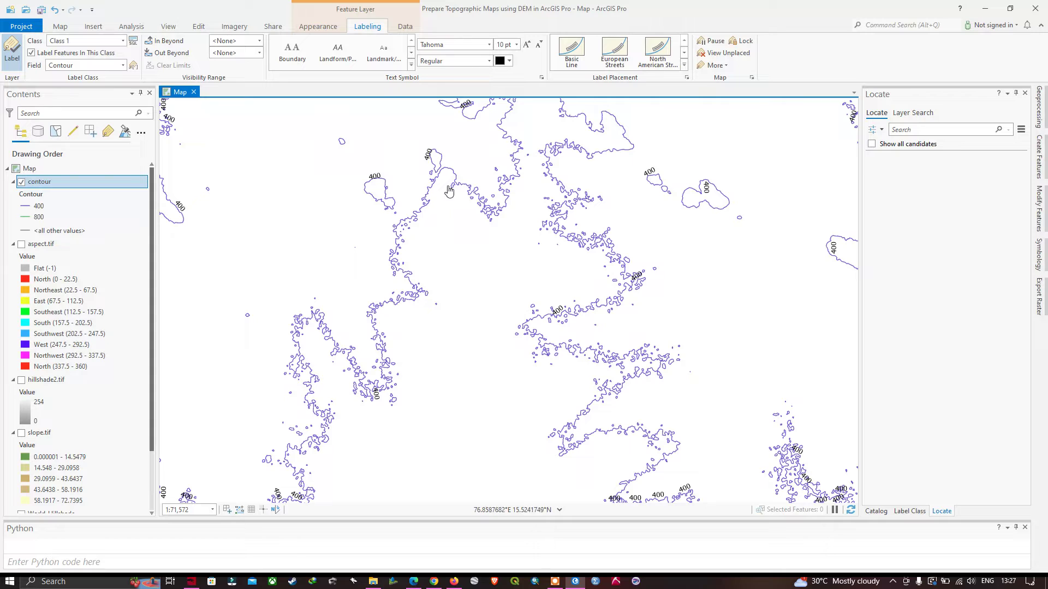
{"action": "scroll", "coordinate": [488, 149], "scroll_direction": "down", "scroll_amount": 2}
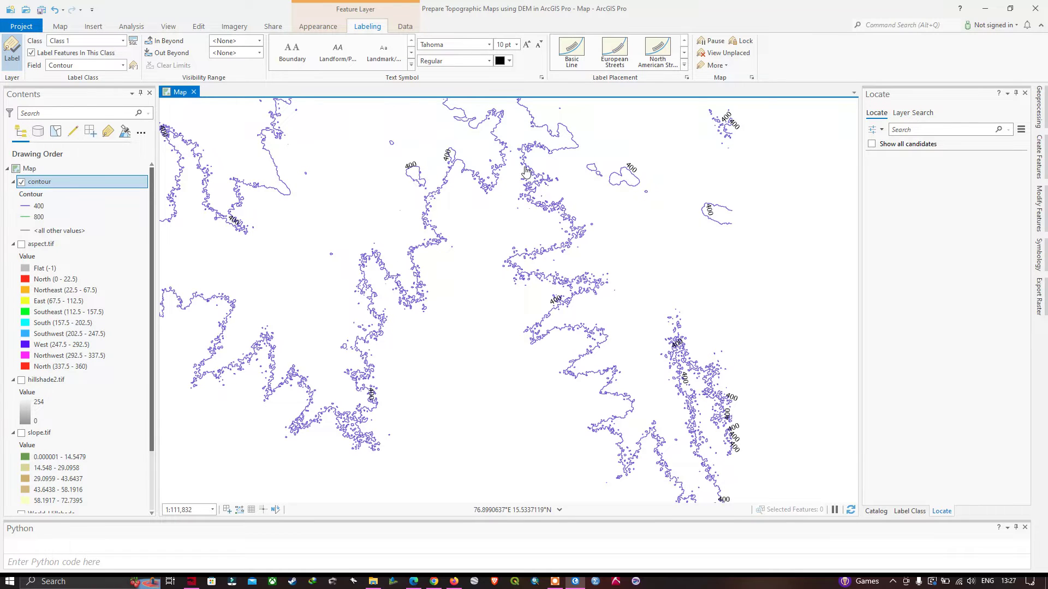
{"action": "left_click_drag", "start_coordinate": [526, 171], "coordinate": [459, 280]}
{"action": "scroll", "coordinate": [473, 265], "scroll_direction": "down", "scroll_amount": 6}
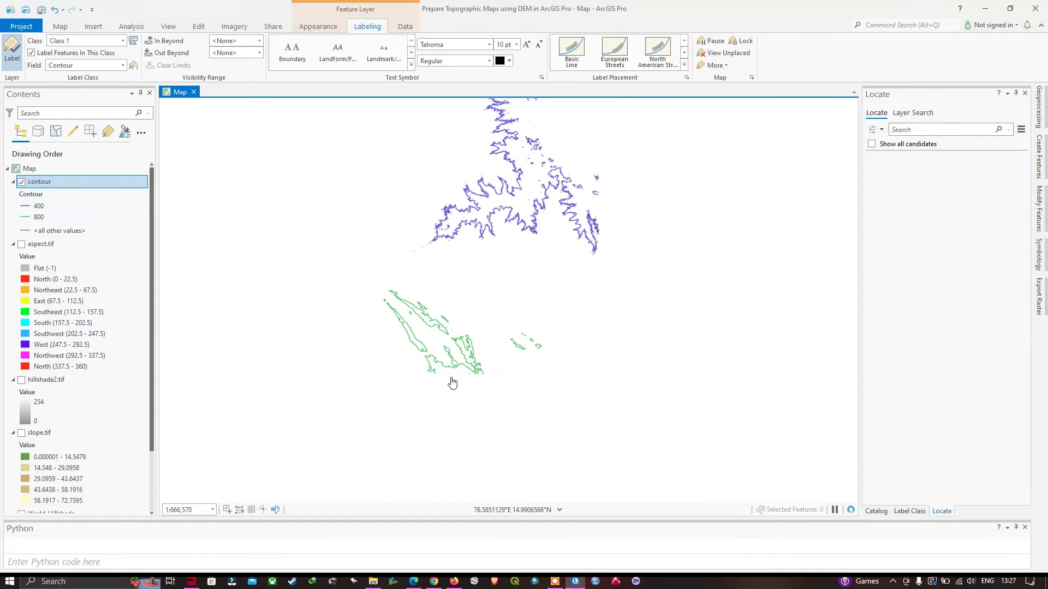
{"action": "scroll", "coordinate": [451, 366], "scroll_direction": "up", "scroll_amount": 4}
{"action": "scroll", "coordinate": [449, 341], "scroll_direction": "down", "scroll_amount": 1}
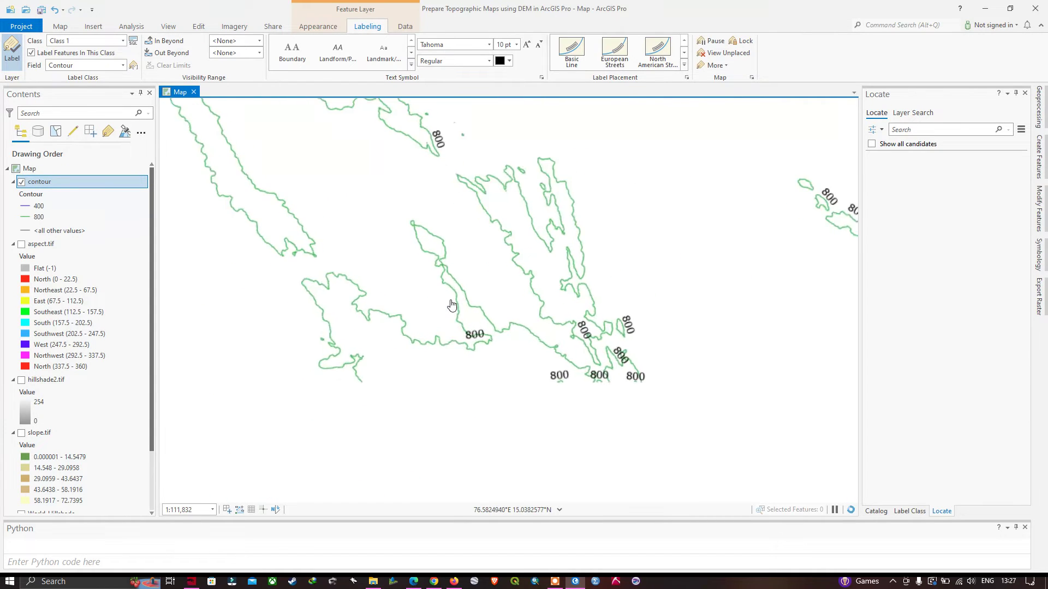
{"action": "left_click_drag", "start_coordinate": [468, 207], "coordinate": [485, 285]}
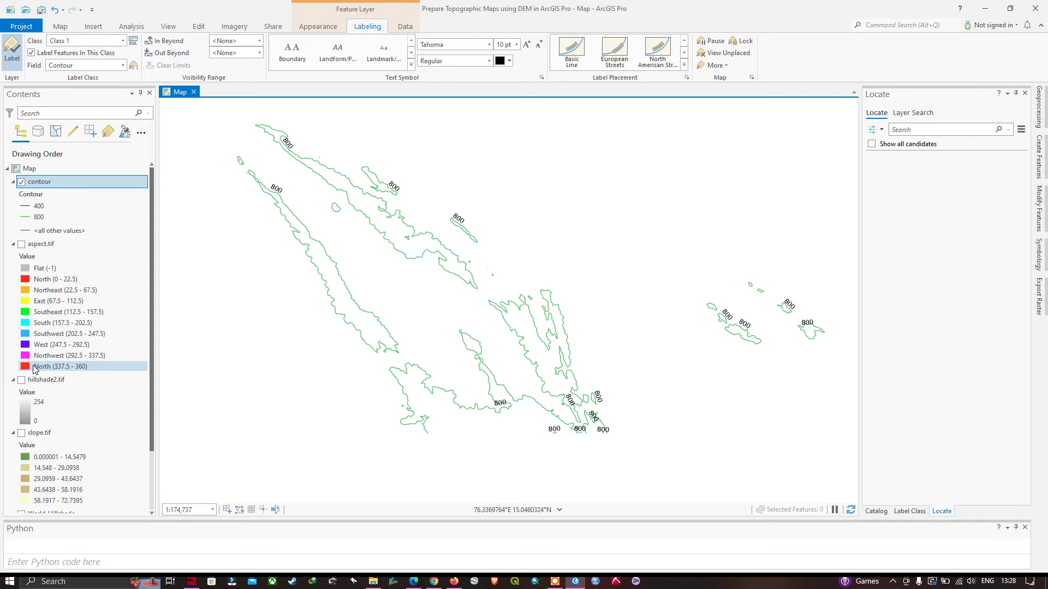
- Display the hillshade2.tif layer beneath the labeled contours and examine how the 400 and 800 lines follow the relief
{"action": "left_click", "coordinate": [22, 379]}
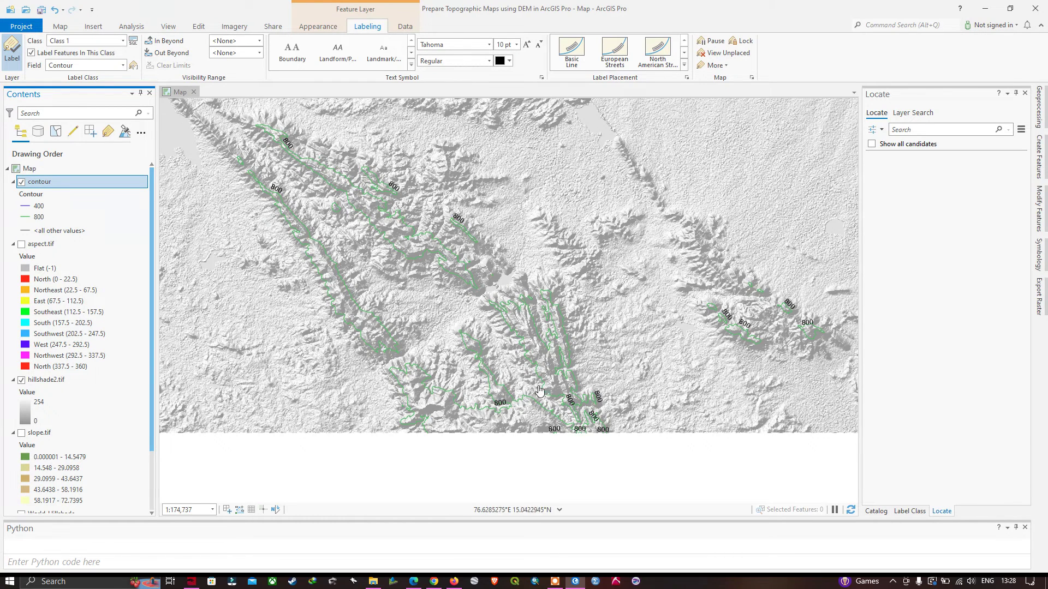
{"action": "left_click_drag", "start_coordinate": [653, 240], "coordinate": [640, 321]}
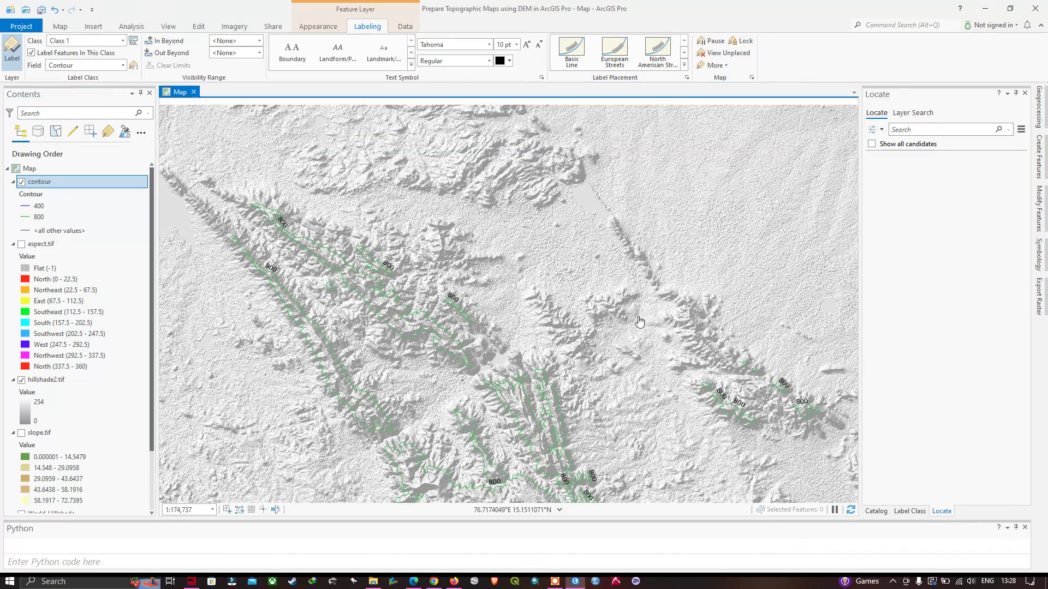
{"action": "left_click_drag", "start_coordinate": [696, 142], "coordinate": [484, 437]}
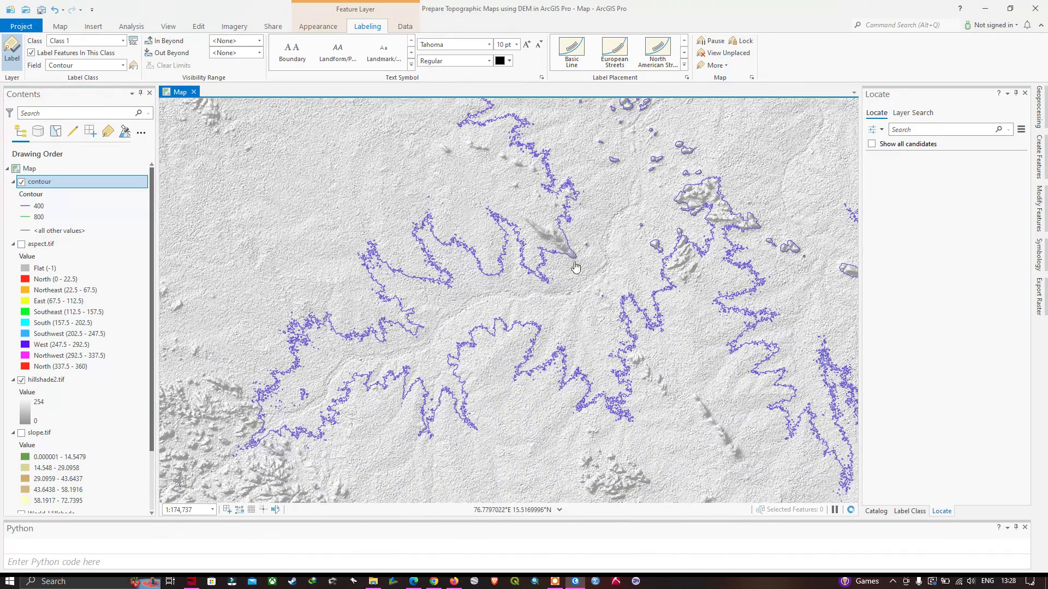
{"action": "left_click_drag", "start_coordinate": [543, 287], "coordinate": [582, 173]}
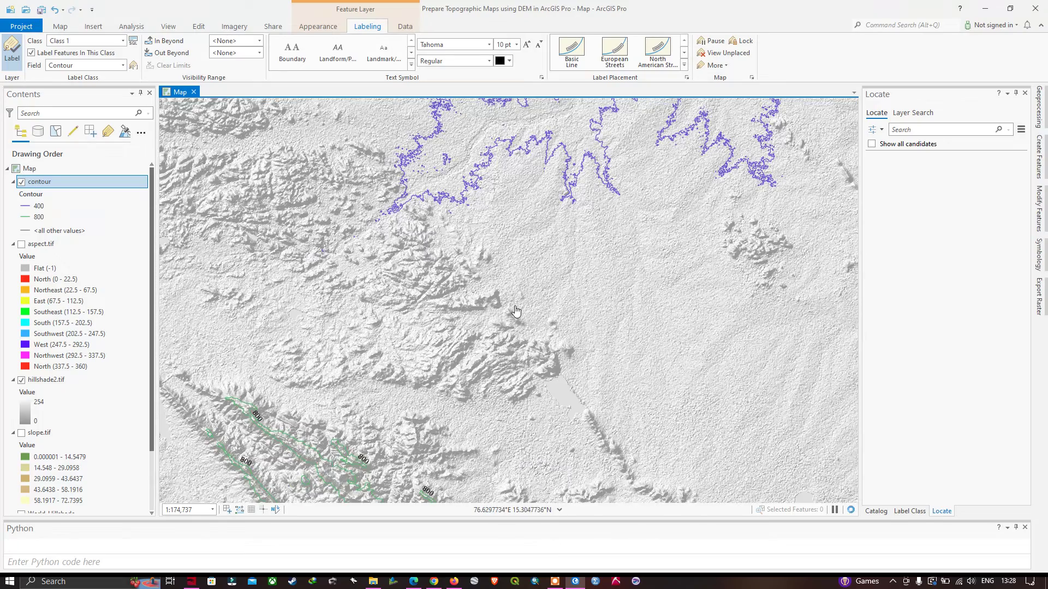
{"action": "left_click_drag", "start_coordinate": [514, 314], "coordinate": [622, 153]}
{"action": "left_click_drag", "start_coordinate": [519, 355], "coordinate": [533, 224]}
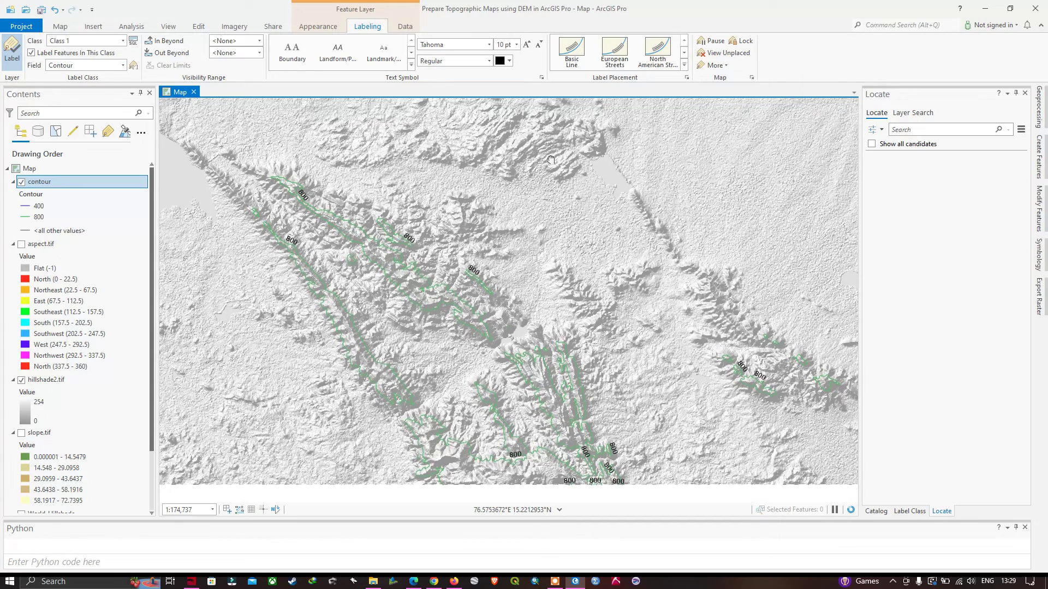
{"action": "left_click_drag", "start_coordinate": [592, 210], "coordinate": [590, 186]}
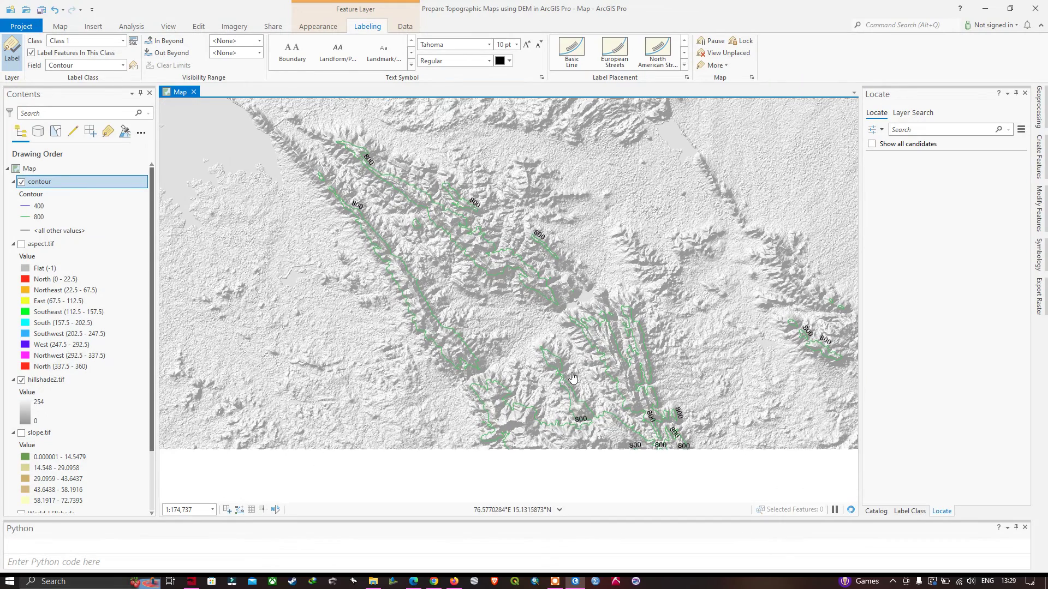
{"action": "left_click_drag", "start_coordinate": [601, 268], "coordinate": [613, 319]}
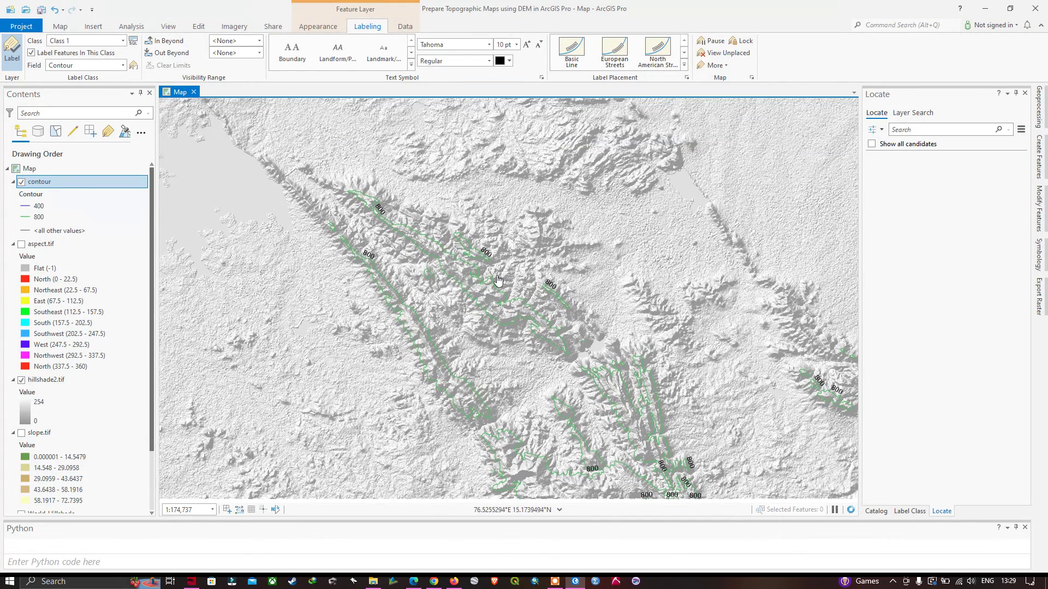
{"action": "scroll", "coordinate": [70, 391], "scroll_direction": "down", "scroll_amount": 1}
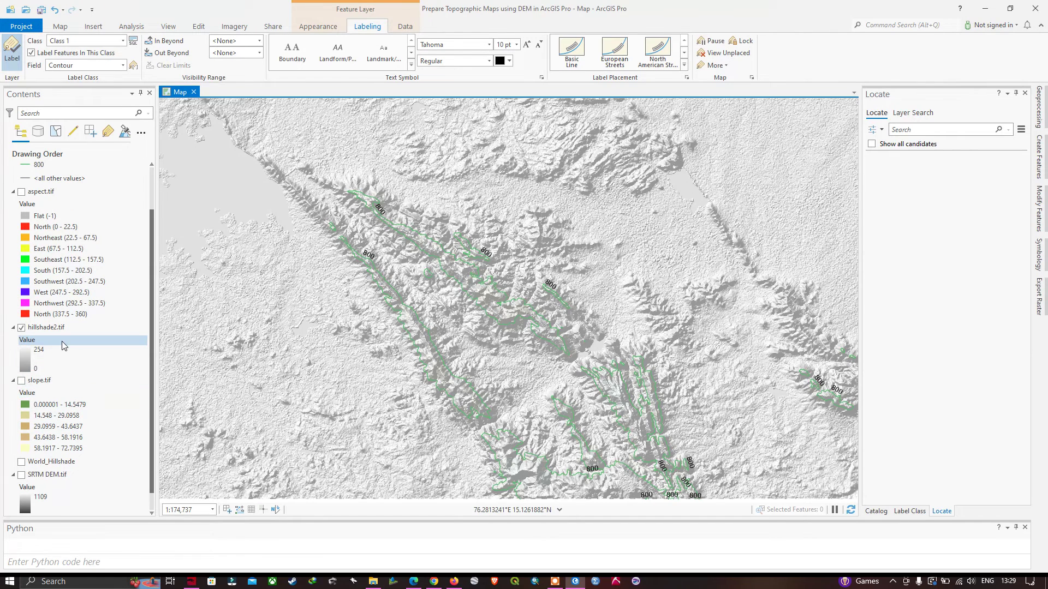
{"action": "scroll", "coordinate": [61, 342], "scroll_direction": "up", "scroll_amount": 1}
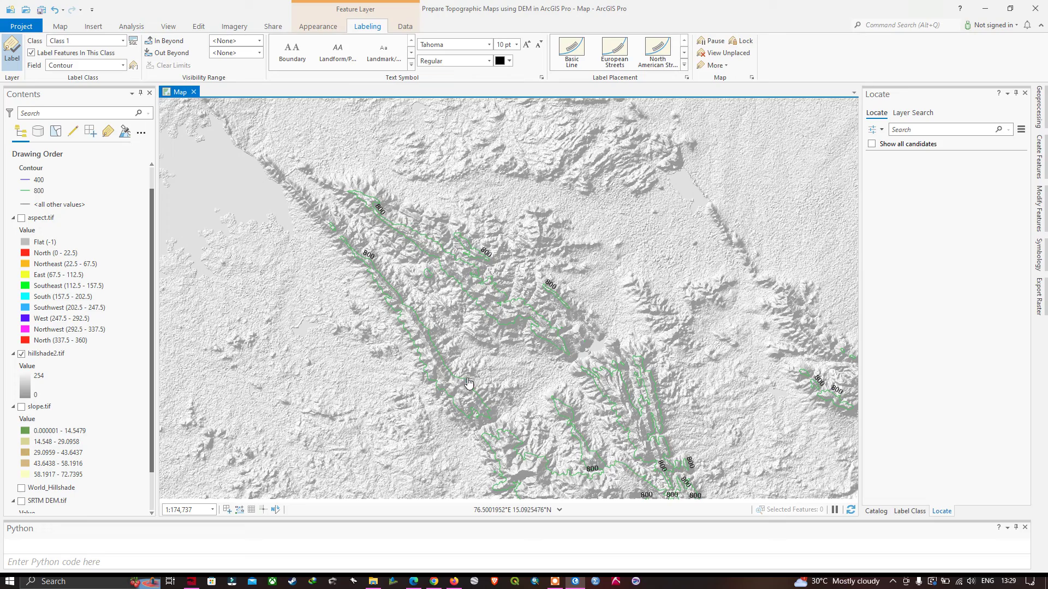
{"action": "scroll", "coordinate": [494, 364], "scroll_direction": "down", "scroll_amount": 2}
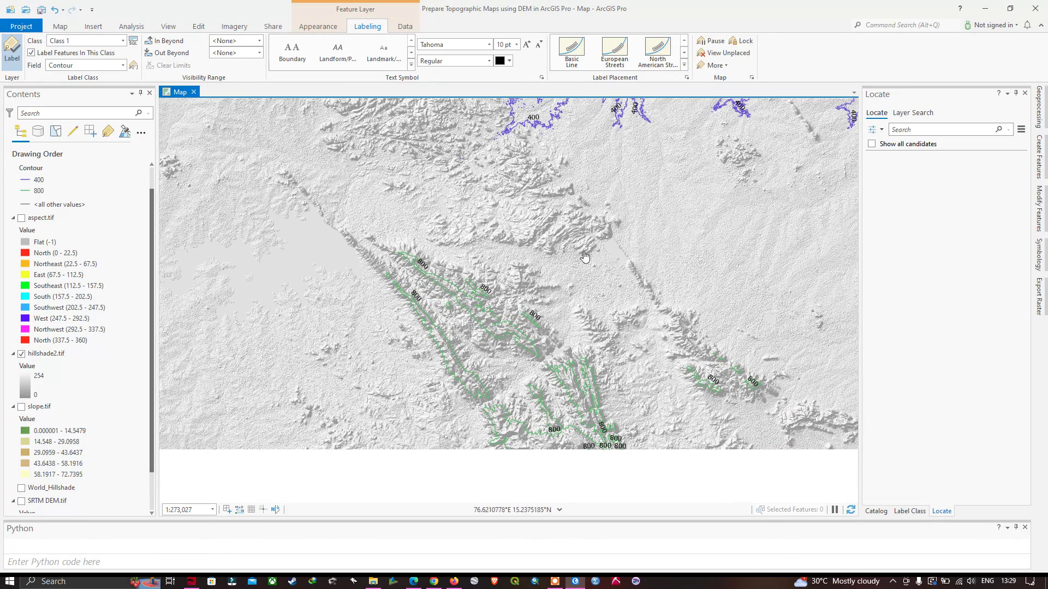